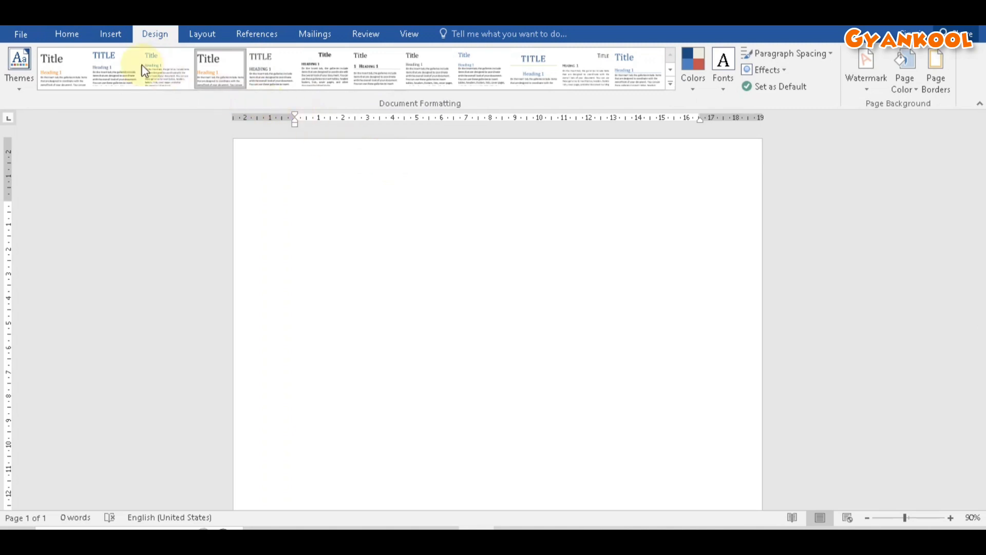
# Step: Enter the three lines "Title", "Heading" and "Heading 2" in the blank document, each as its own paragraph
pyautogui.click(74, 34)
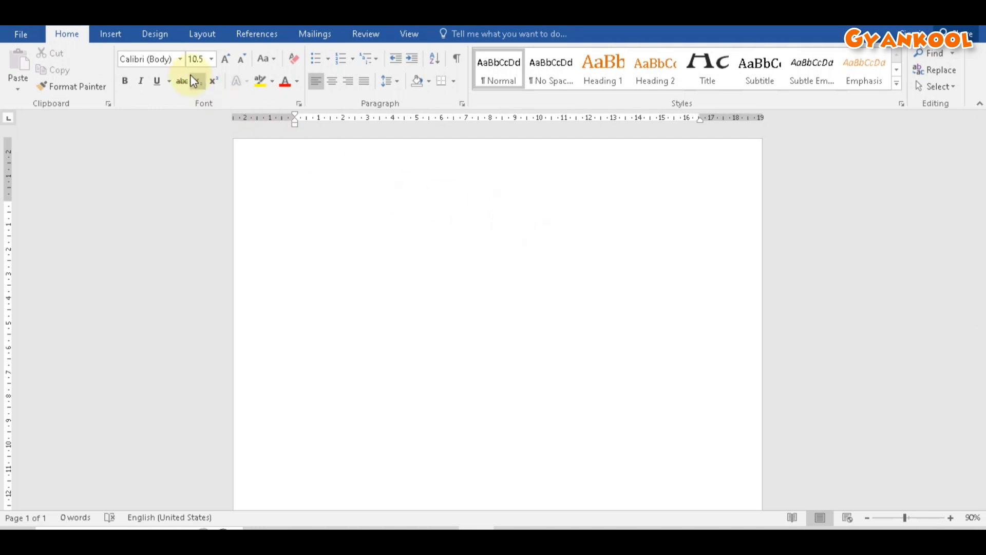
pyautogui.click(155, 35)
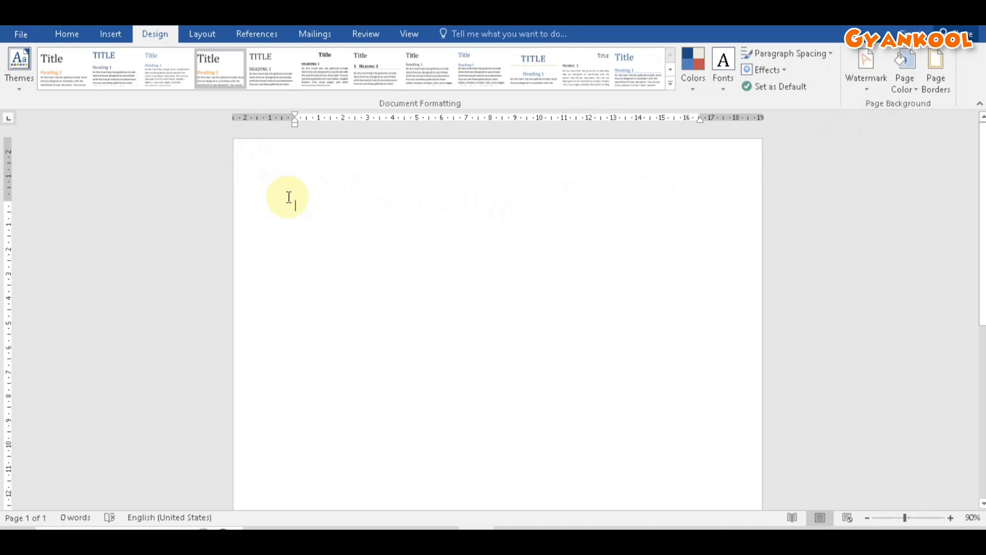
pyautogui.write('Title ')
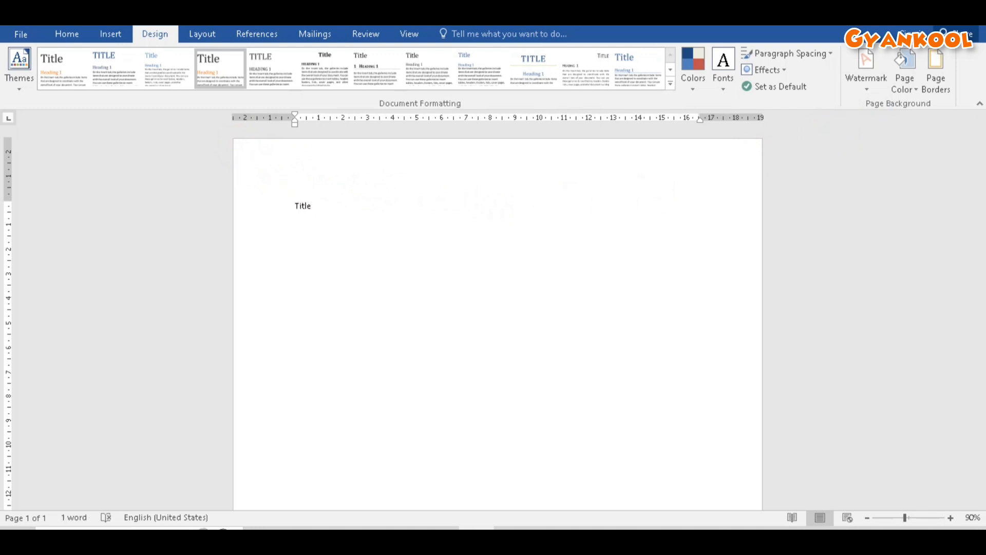
pyautogui.write('Heading')
pyautogui.press('Return')
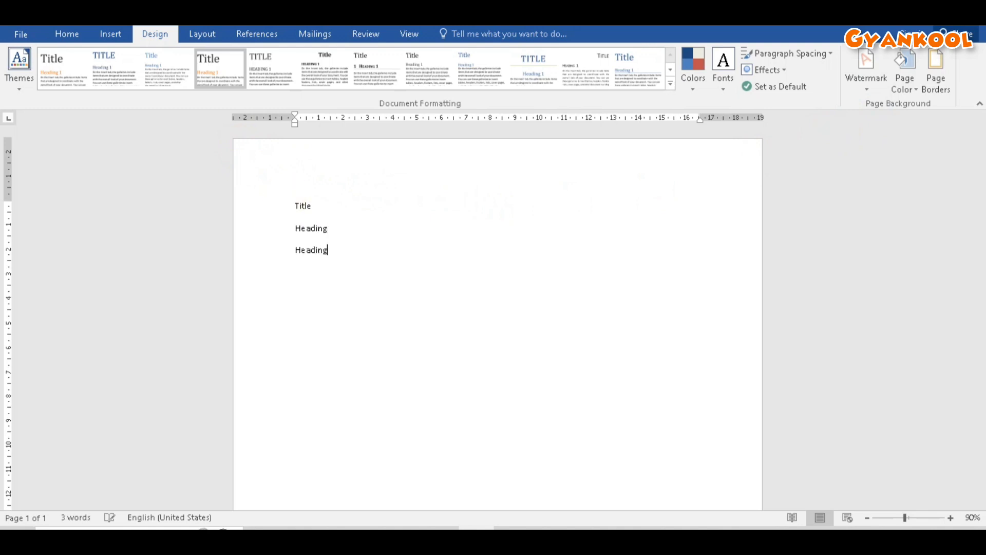
pyautogui.write('Heading 2')
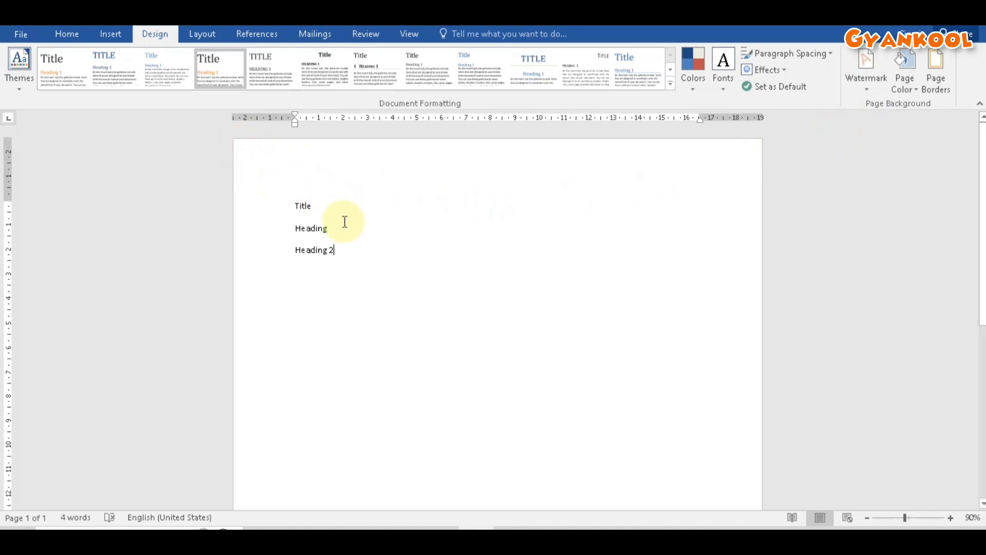
# Step: Extend the first heading line to "Heading 2" and add a "Normal Text" line below the headings
pyautogui.click(341, 224)
pyautogui.write('2')
pyautogui.press('Return')
pyautogui.click(364, 226)
pyautogui.click(341, 250)
pyautogui.press('Return')
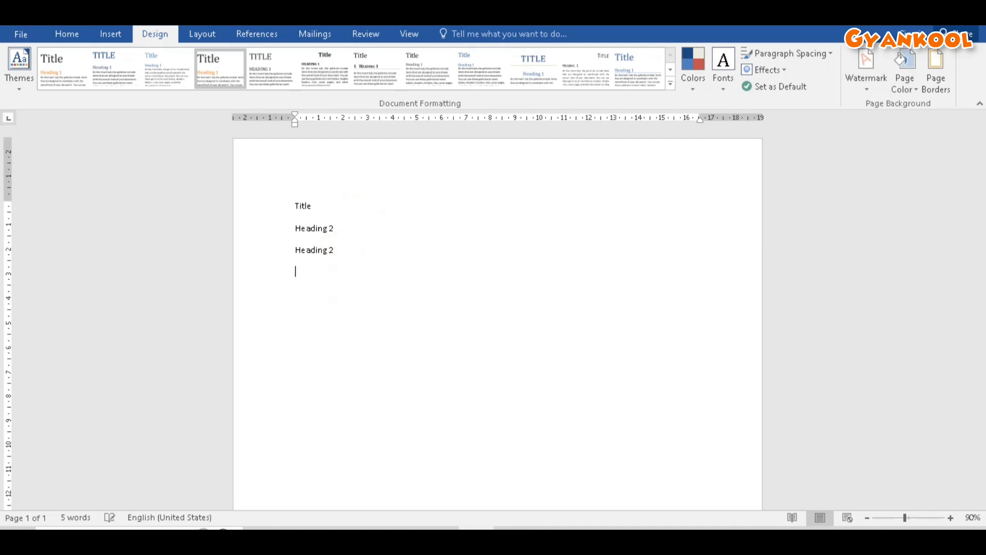
pyautogui.write('Normal Text')
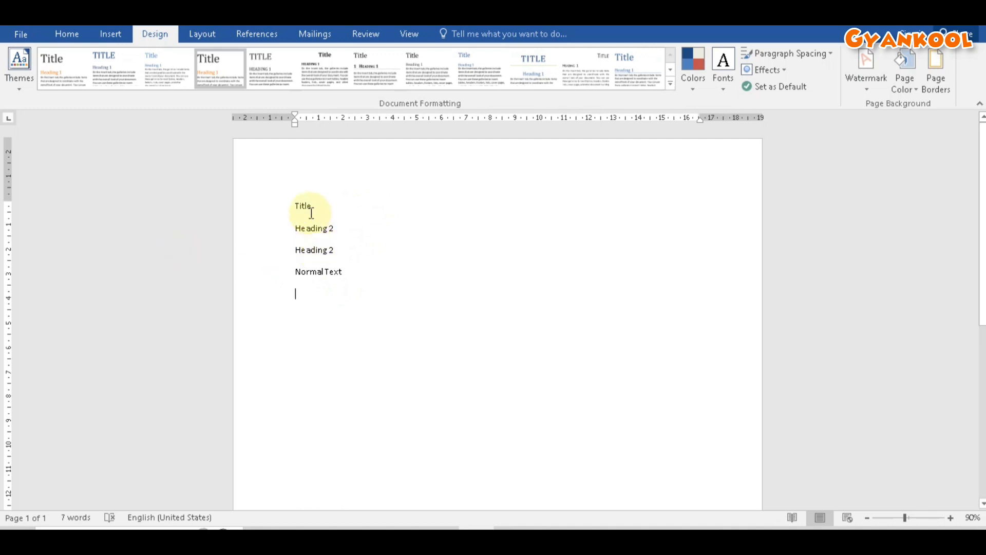
# Step: Apply the Title, Heading 1 and Heading 2 styles to the first three lines, correcting the first heading's text to "Heading 1"
pyautogui.click(67, 34)
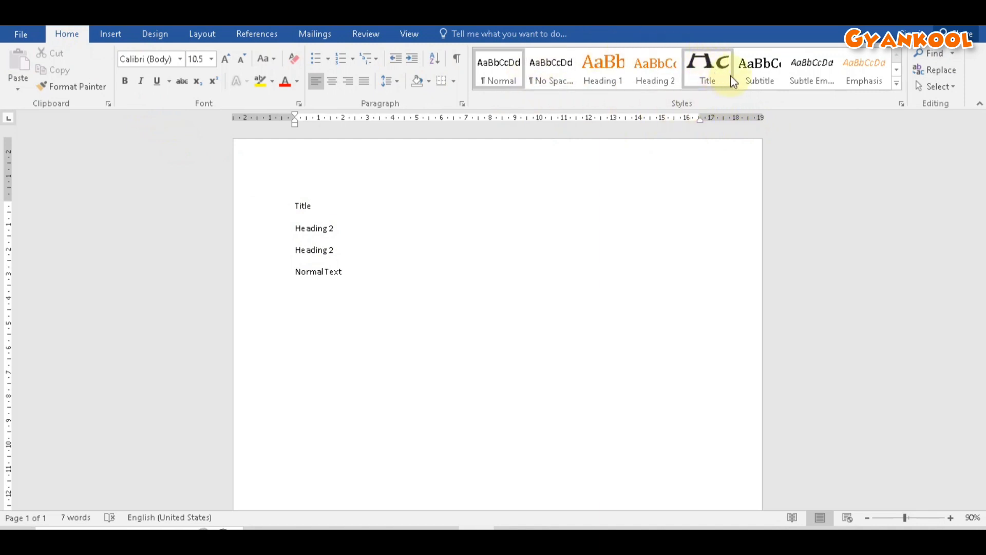
pyautogui.click(716, 75)
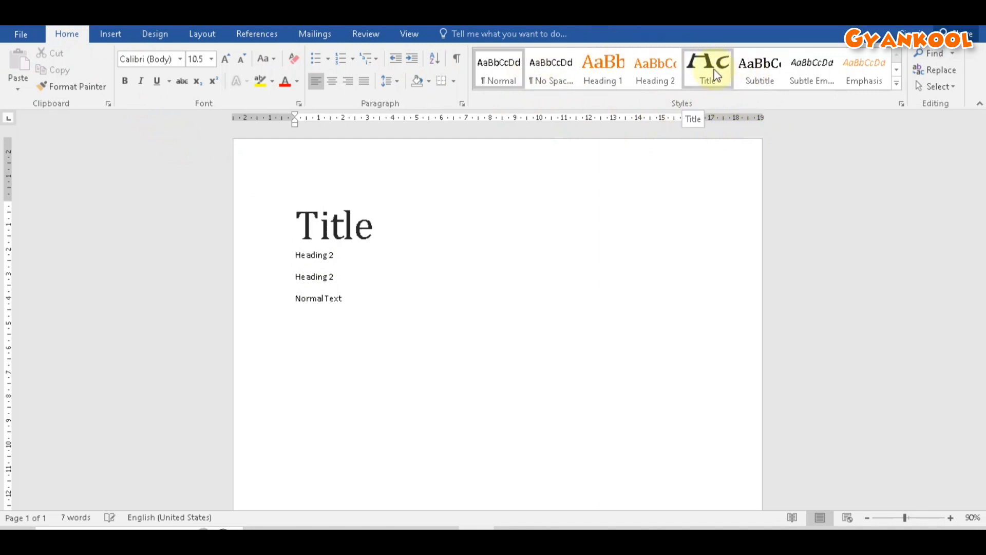
pyautogui.click(338, 255)
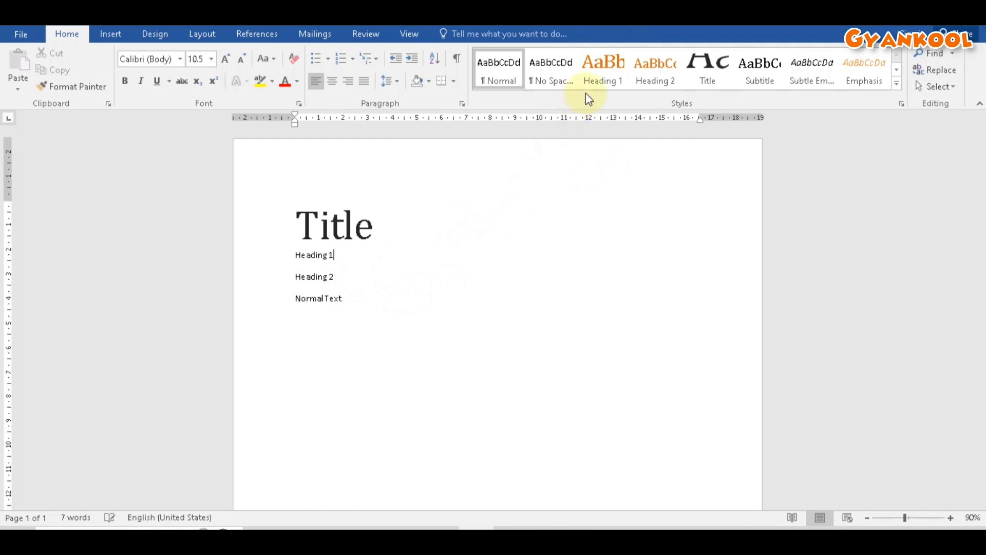
pyautogui.click(606, 72)
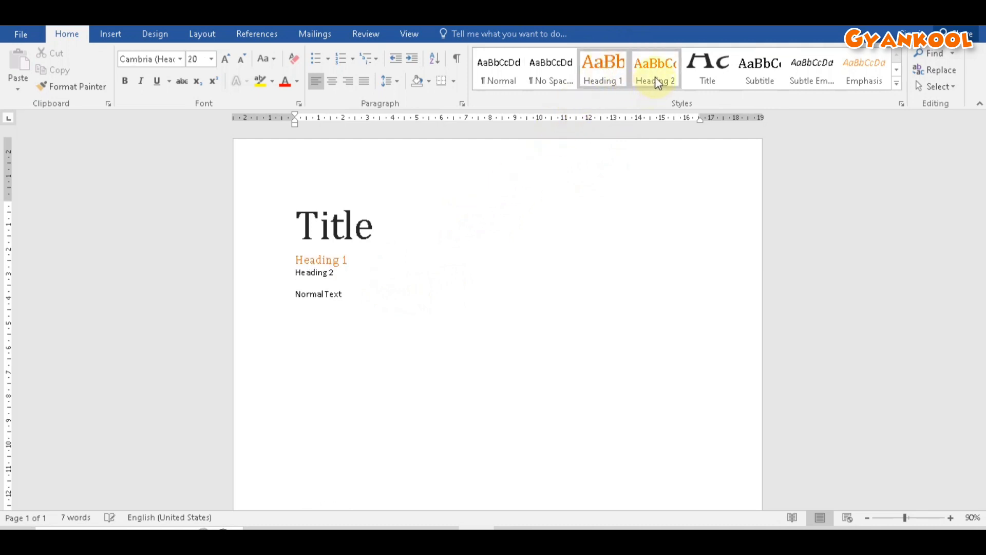
pyautogui.click(339, 291)
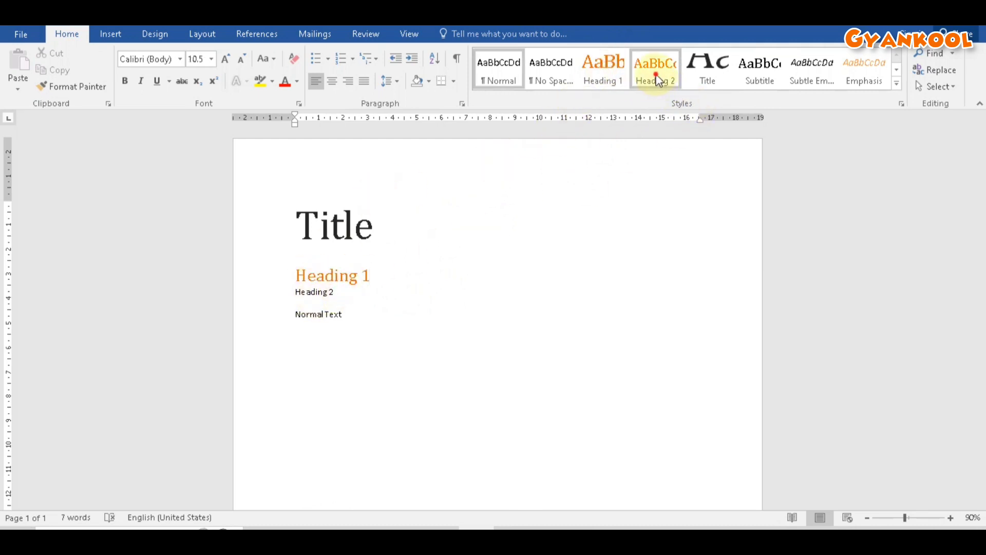
pyautogui.click(655, 74)
# Step: Replace the "Normal Text" line with sample paragraphs generated by =rand()
pyautogui.click(364, 309)
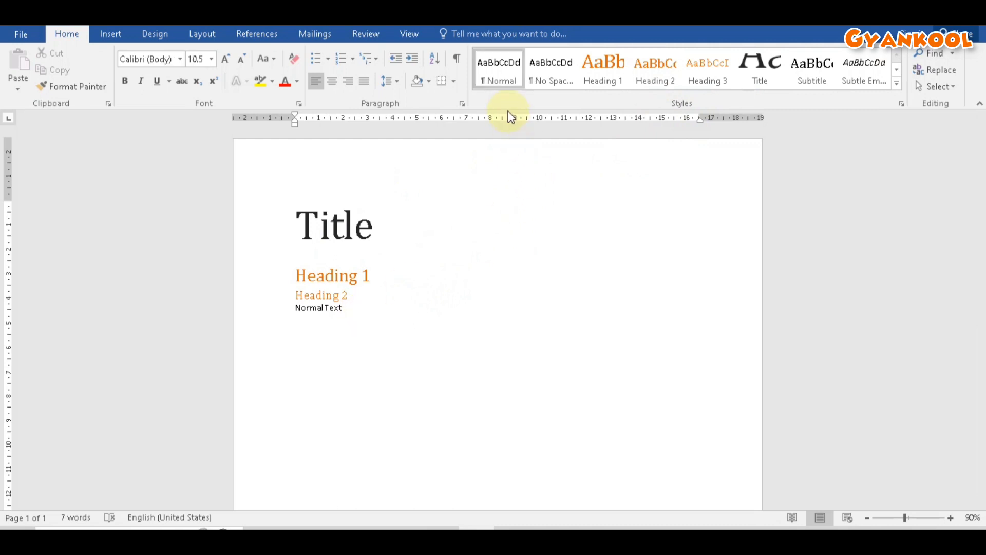
pyautogui.press('BackSpace')
pyautogui.press('BackSpace')
pyautogui.press('BackSpace')
pyautogui.press('BackSpace')
pyautogui.press('BackSpace')
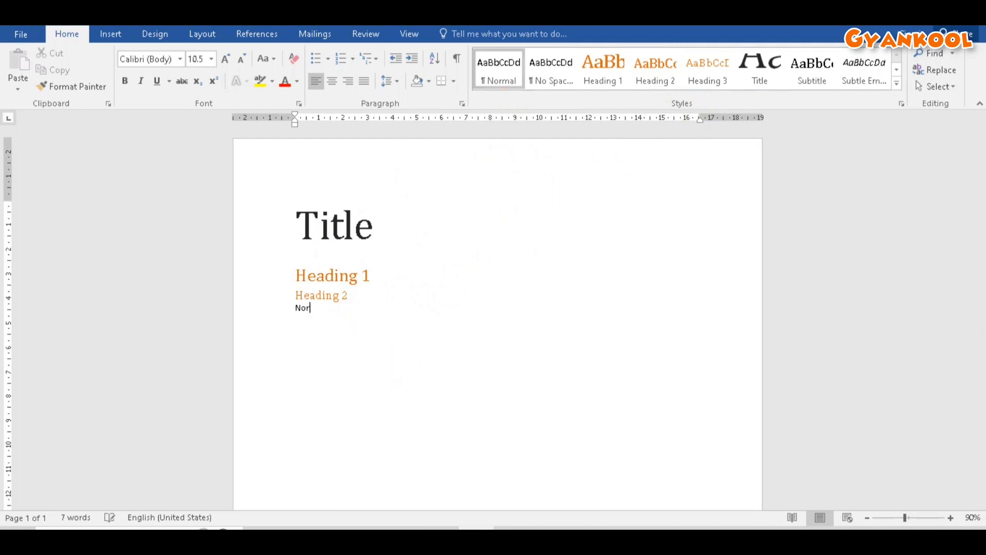
pyautogui.write('=rand()')
pyautogui.press('Return')
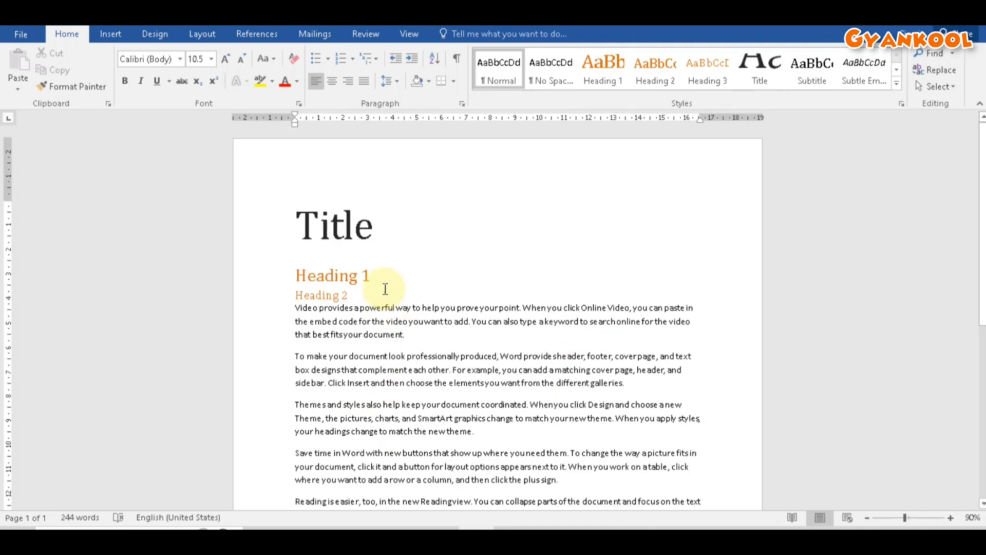
# Step: Review the sample paragraphs and check which style is applied to the title and each heading
pyautogui.scroll(-2, 383, 285)
pyautogui.scroll(2, 378, 209)
pyautogui.click(373, 221)
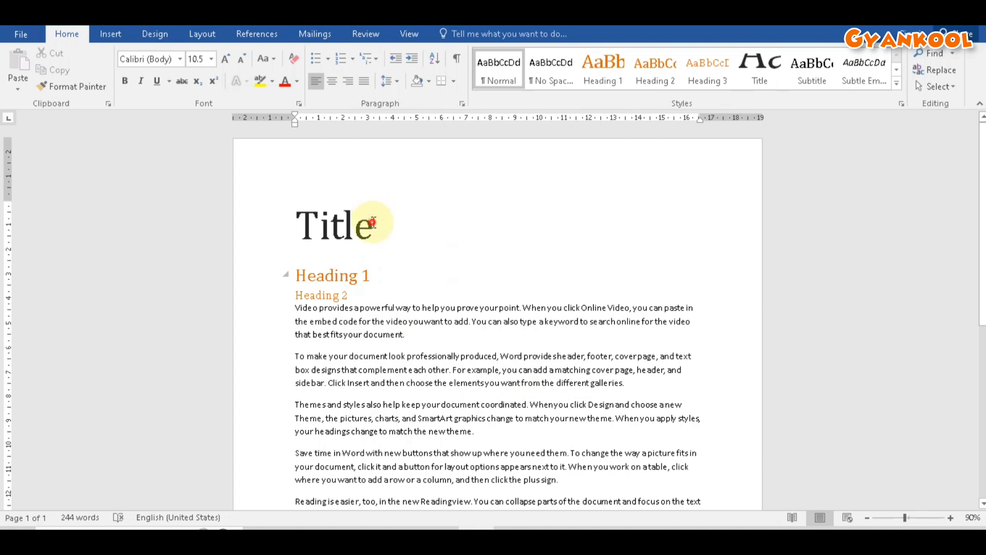
pyautogui.click(370, 275)
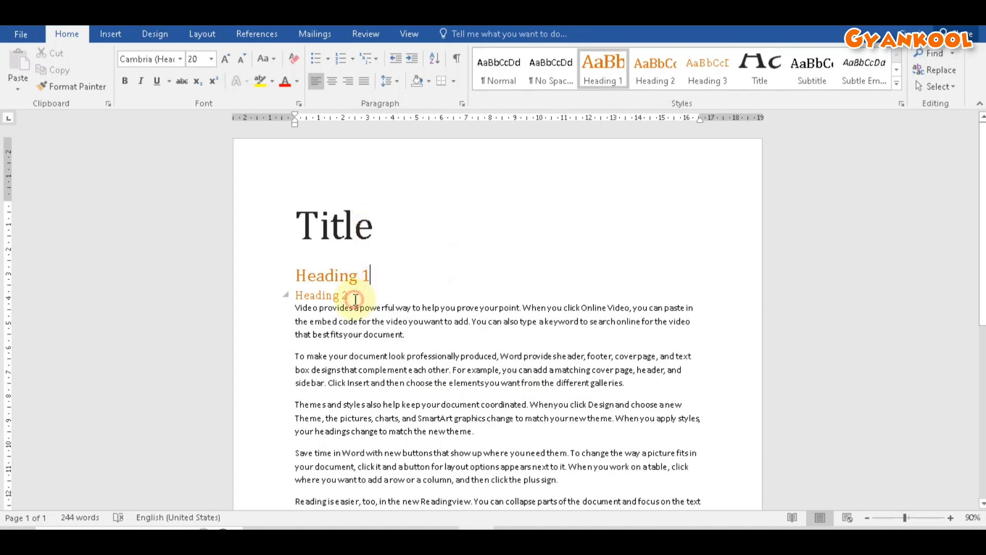
pyautogui.click(355, 297)
pyautogui.click(370, 224)
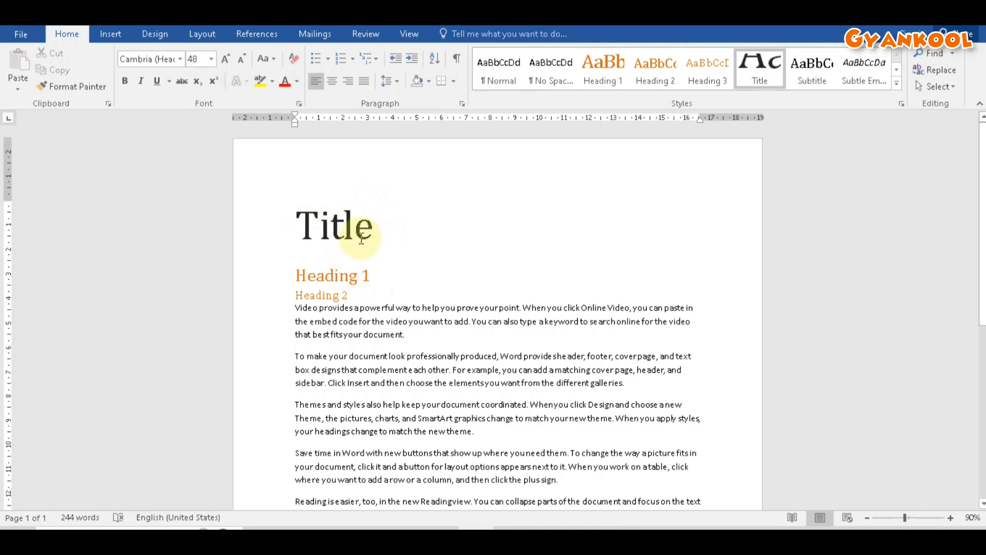
pyautogui.scroll(-1, 368, 367)
pyautogui.scroll(1, 370, 370)
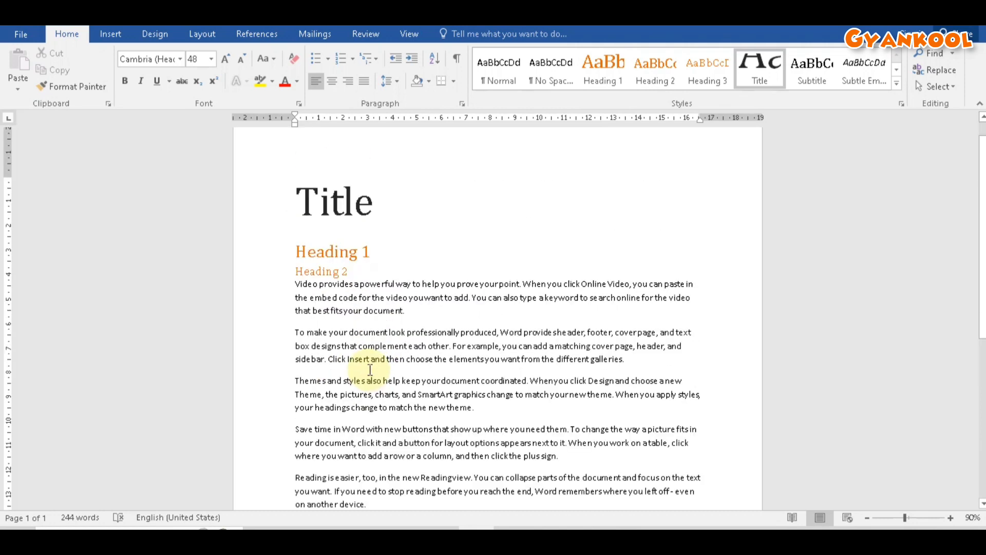
# Step: Apply the built-in style set with blue shaded bars behind the headings to the document
pyautogui.click(157, 41)
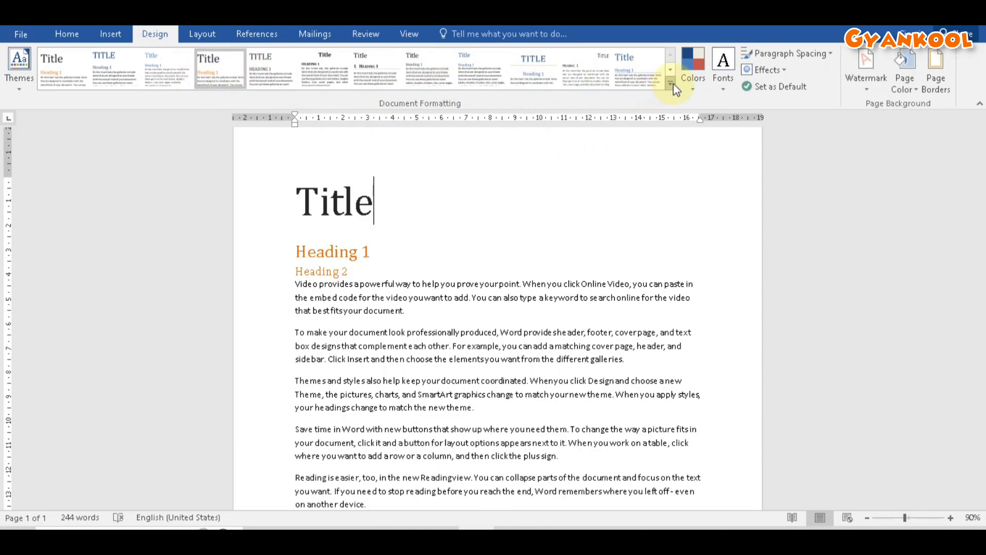
pyautogui.click(671, 83)
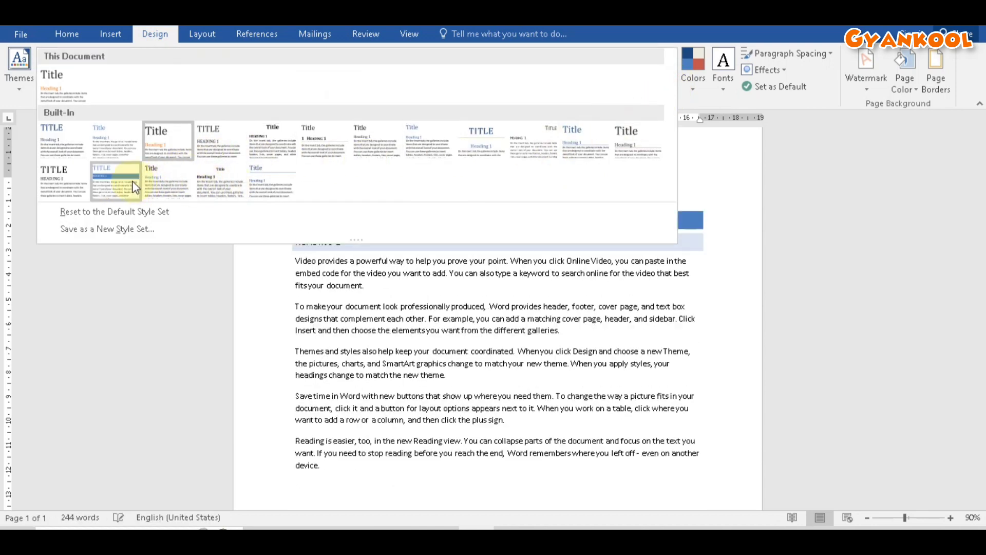
pyautogui.click(131, 180)
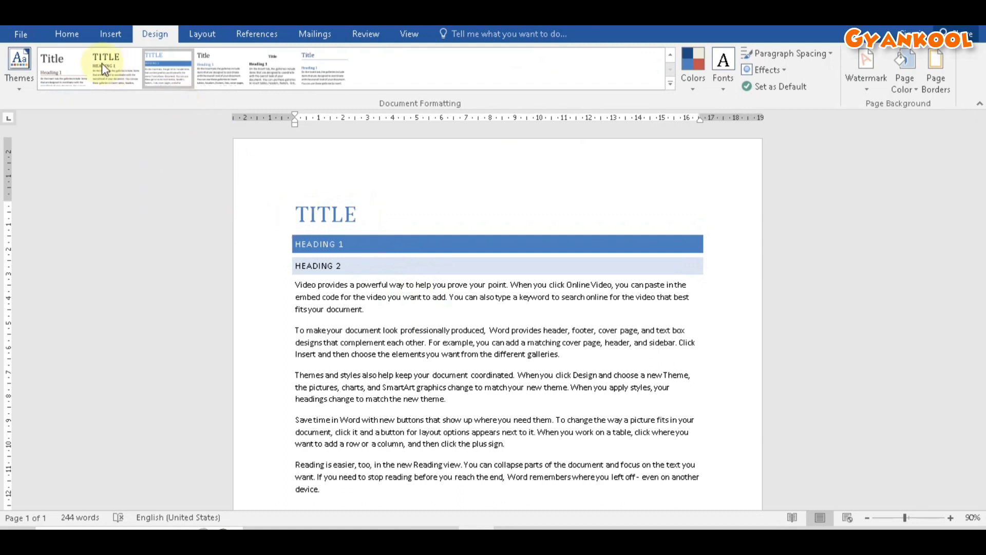
# Step: Check the styles and font formatting used by the title, both headings and the body text
pyautogui.click(66, 33)
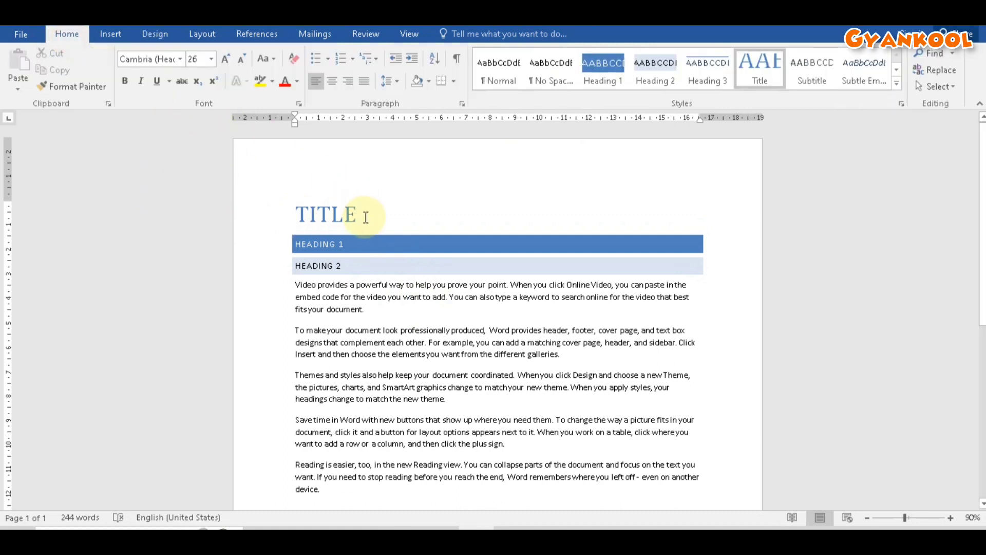
pyautogui.click(345, 245)
pyautogui.click(343, 265)
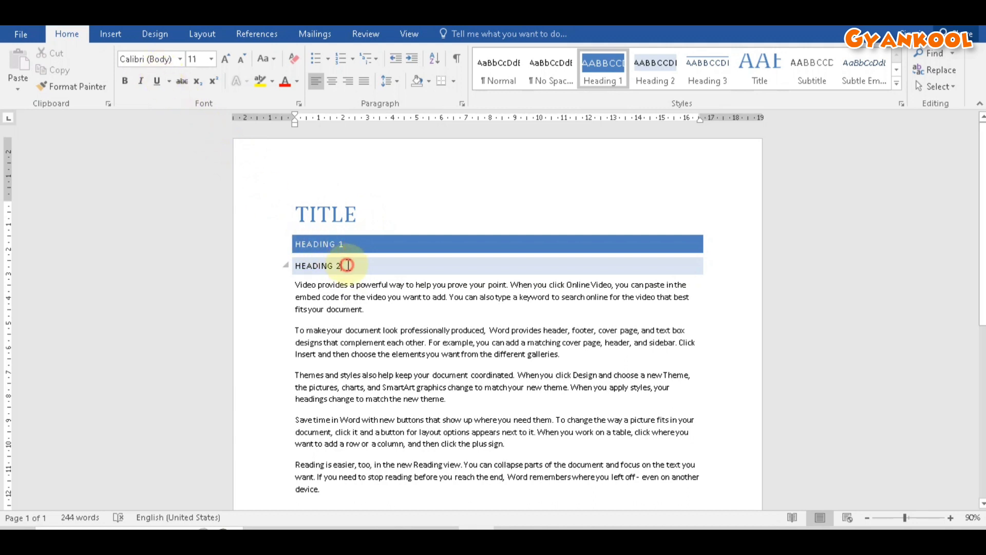
pyautogui.click(324, 301)
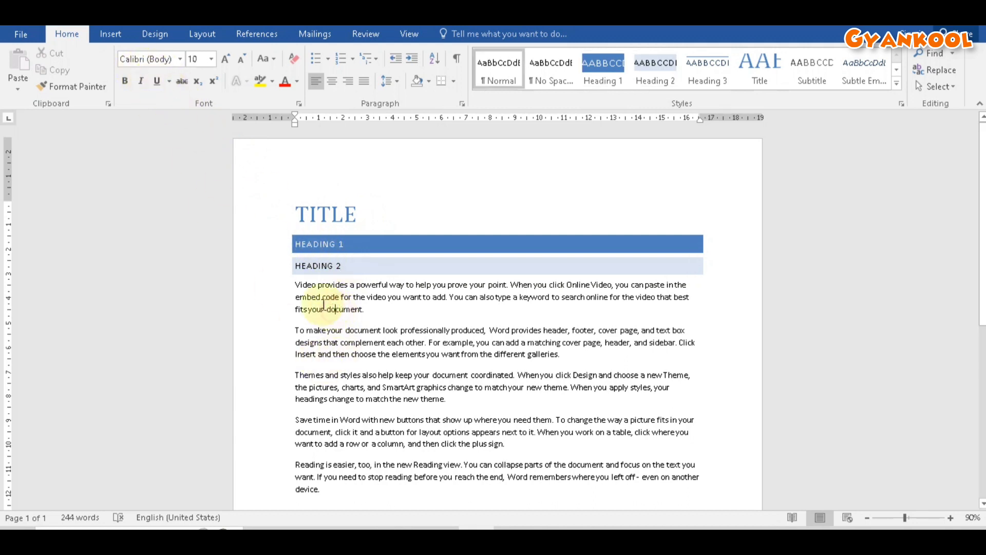
pyautogui.click(385, 249)
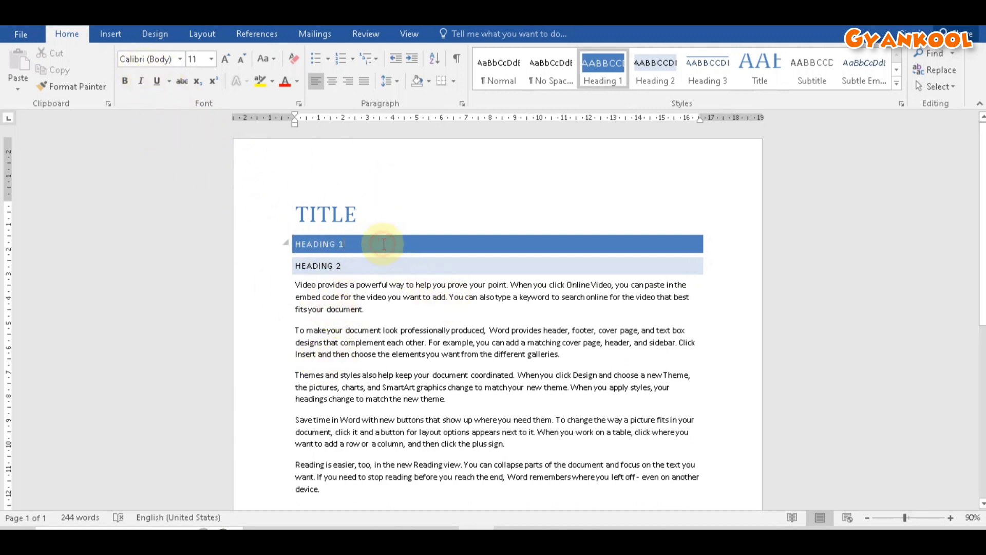
pyautogui.click(363, 212)
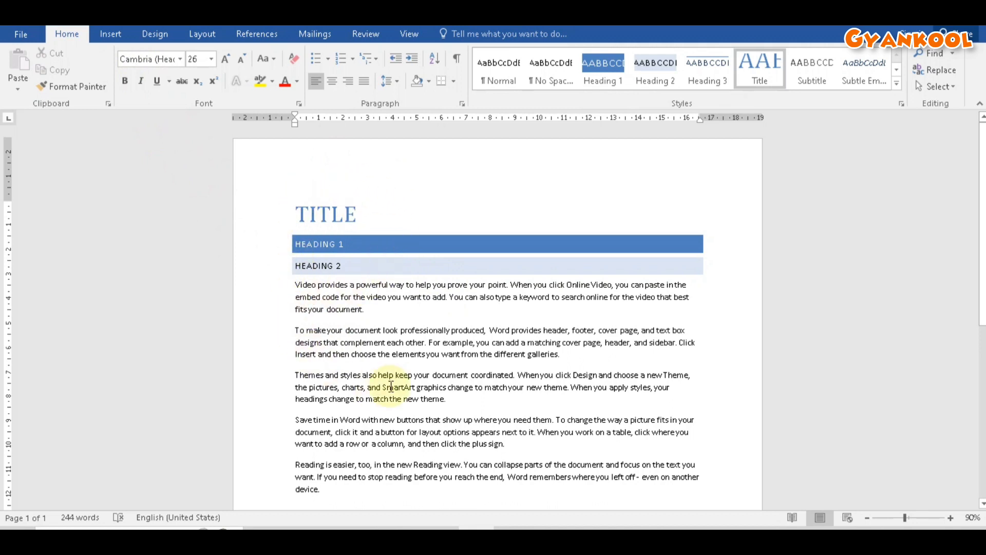
# Step: View the available document themes, theme colors and theme fonts without choosing any
pyautogui.click(154, 35)
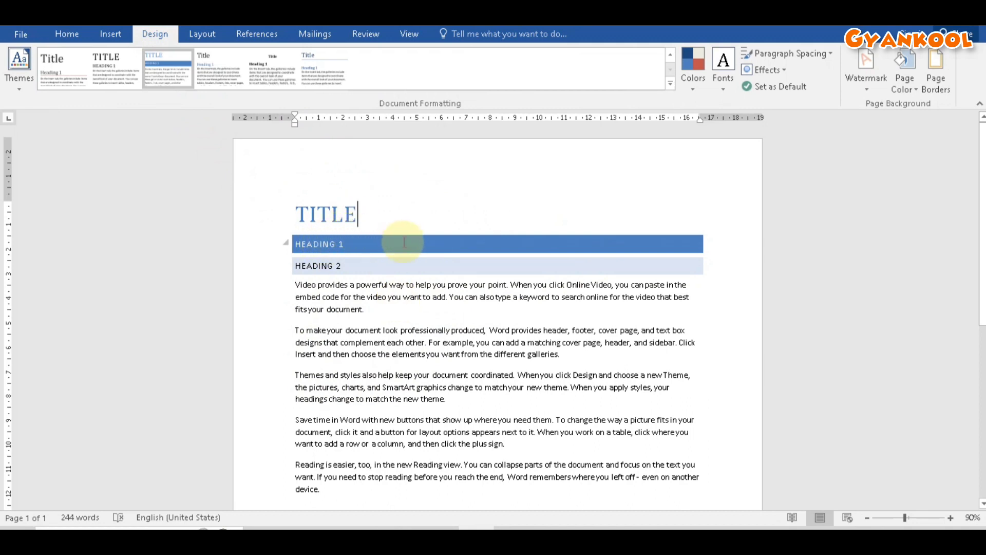
pyautogui.click(24, 85)
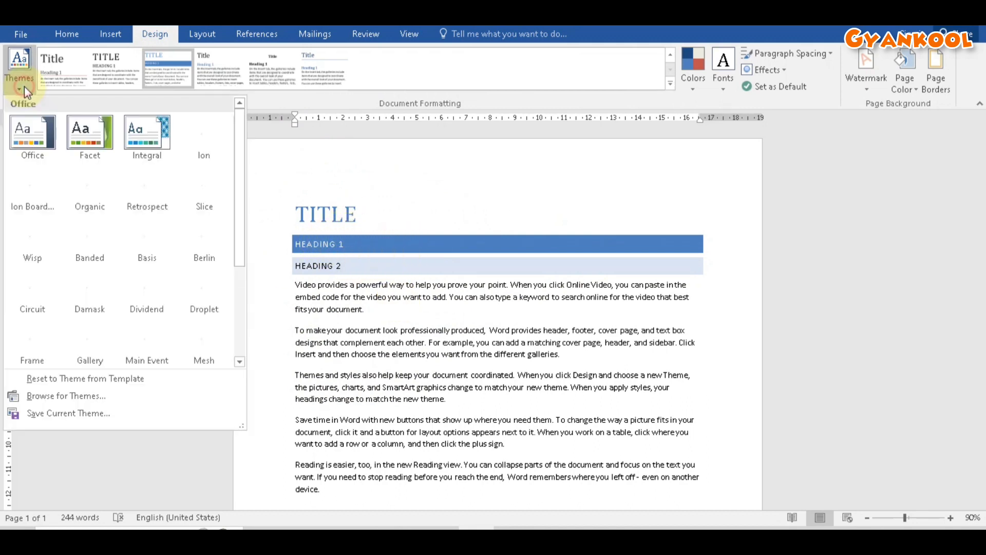
pyautogui.click(694, 86)
pyautogui.click(725, 85)
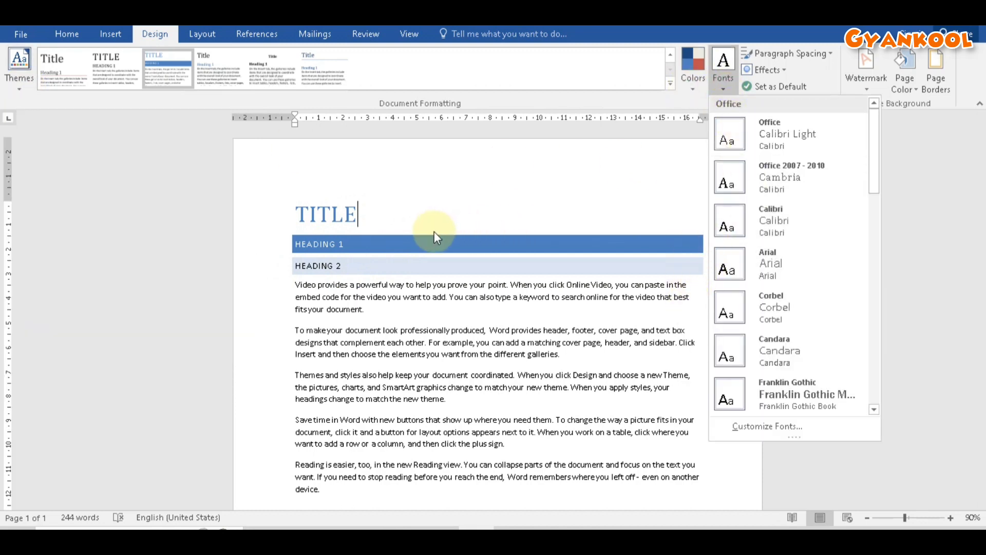
pyautogui.click(403, 219)
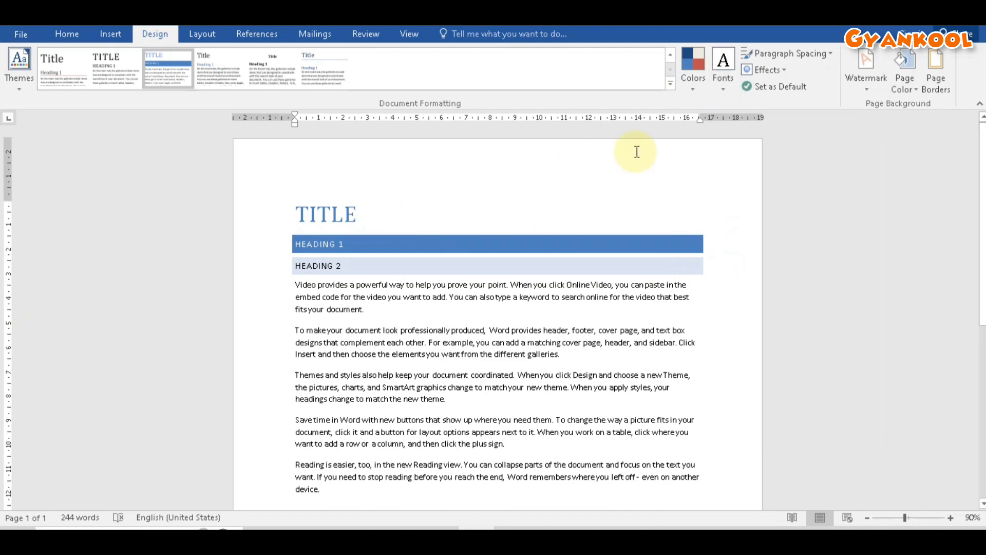
# Step: Apply the first built-in style set, with the blue uppercase title, and check the formatting of the title and Heading 1 line
pyautogui.click(671, 90)
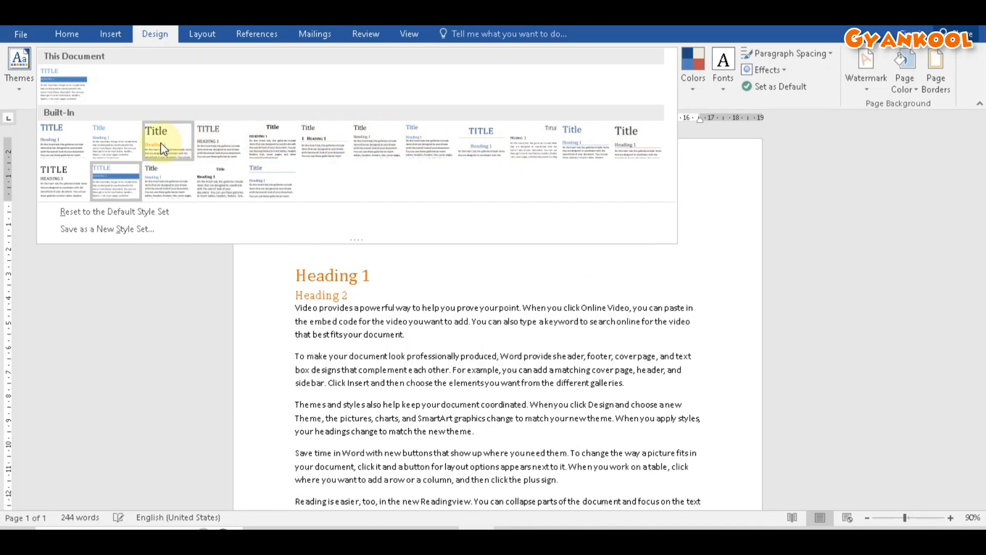
pyautogui.click(70, 143)
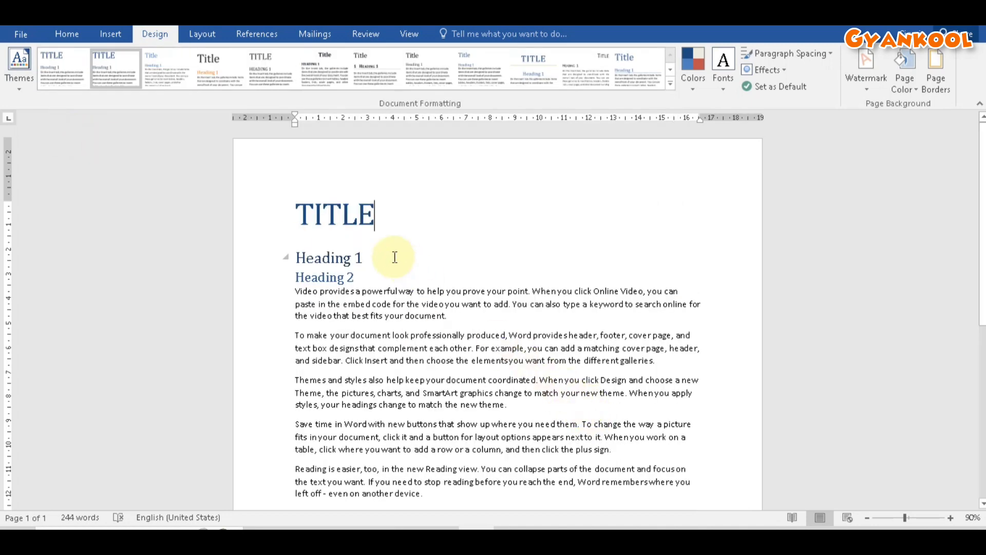
pyautogui.click(68, 34)
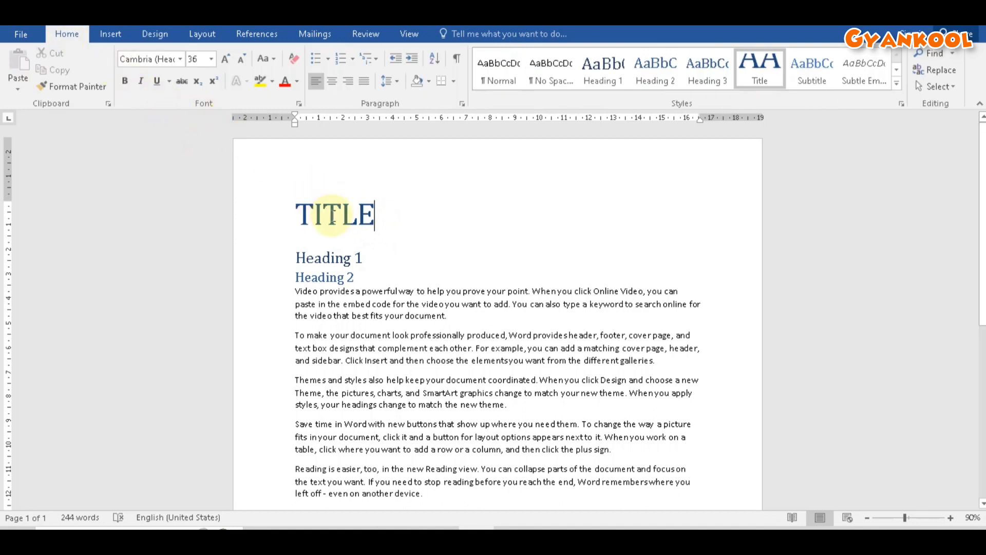
pyautogui.click(306, 259)
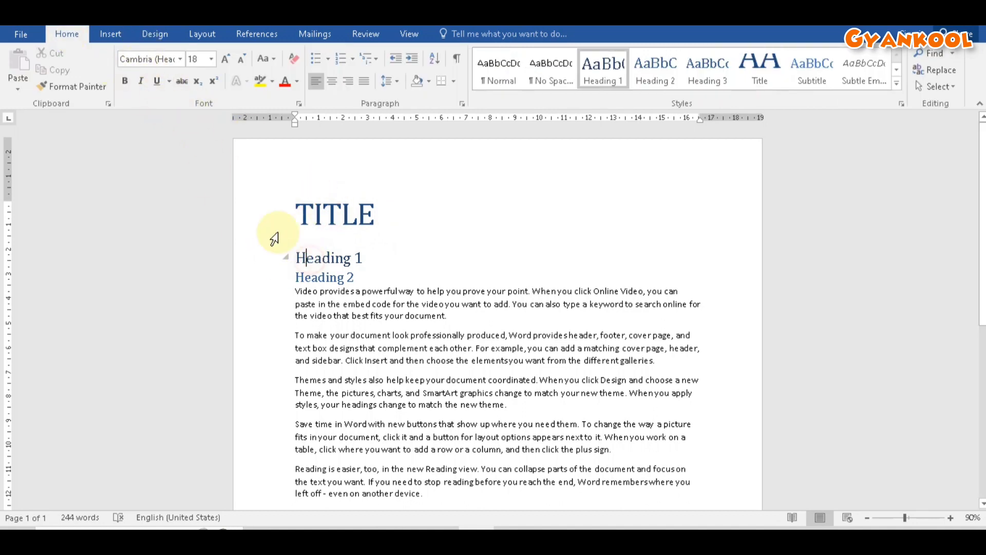
# Step: Check the style and font formatting of the Heading 2 line and the first body paragraph
pyautogui.click(326, 278)
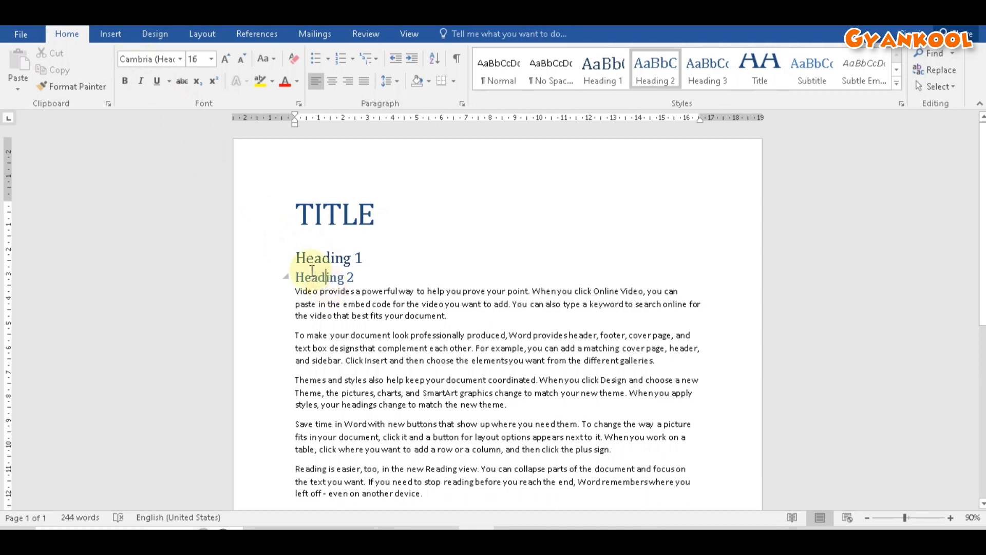
pyautogui.click(349, 314)
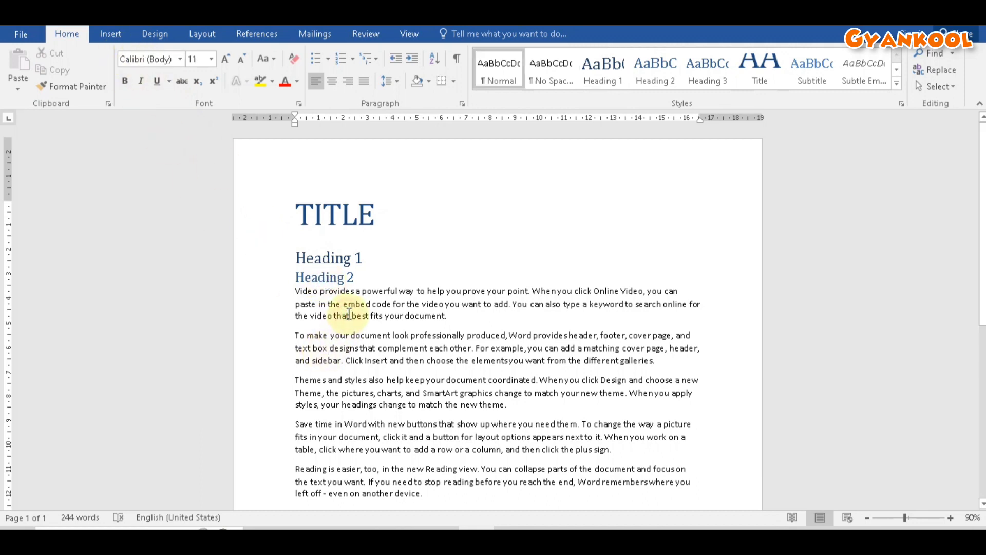
pyautogui.click(374, 276)
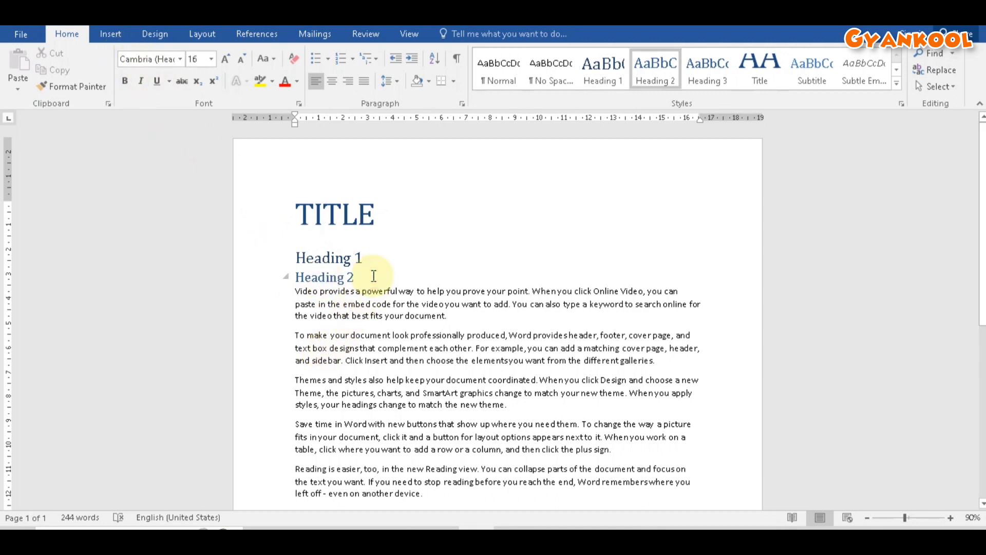
# Step: Apply the Berlin theme to the whole document
pyautogui.click(155, 34)
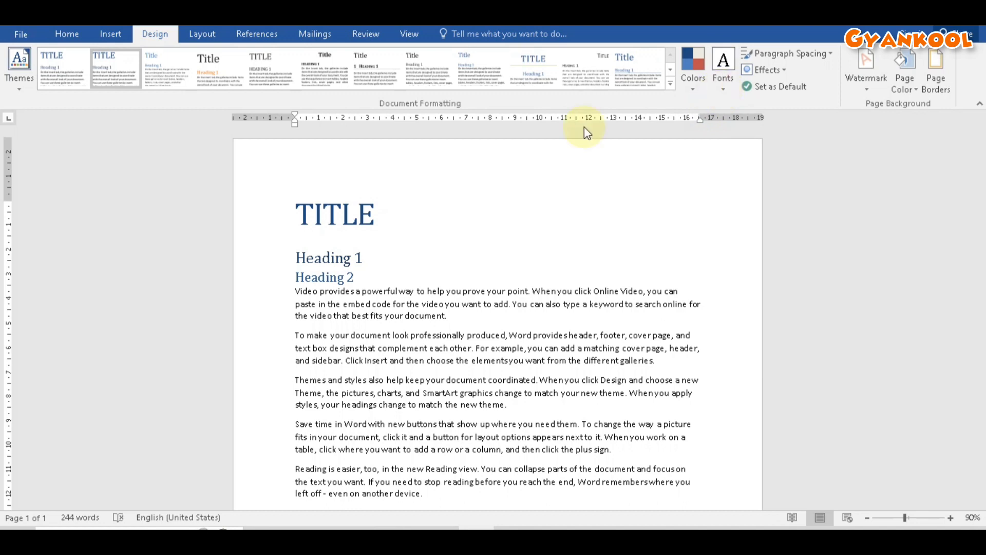
pyautogui.click(378, 215)
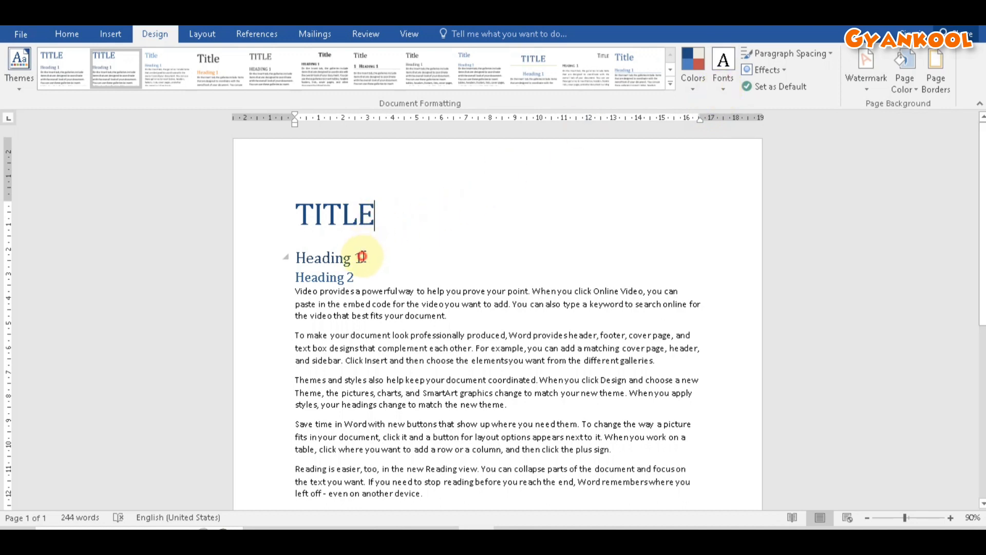
pyautogui.click(359, 277)
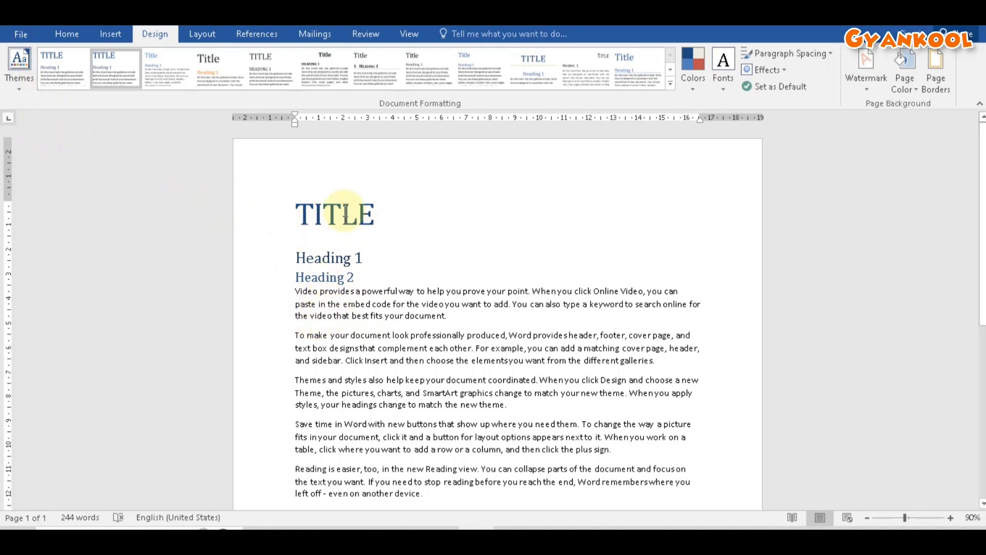
pyautogui.click(20, 86)
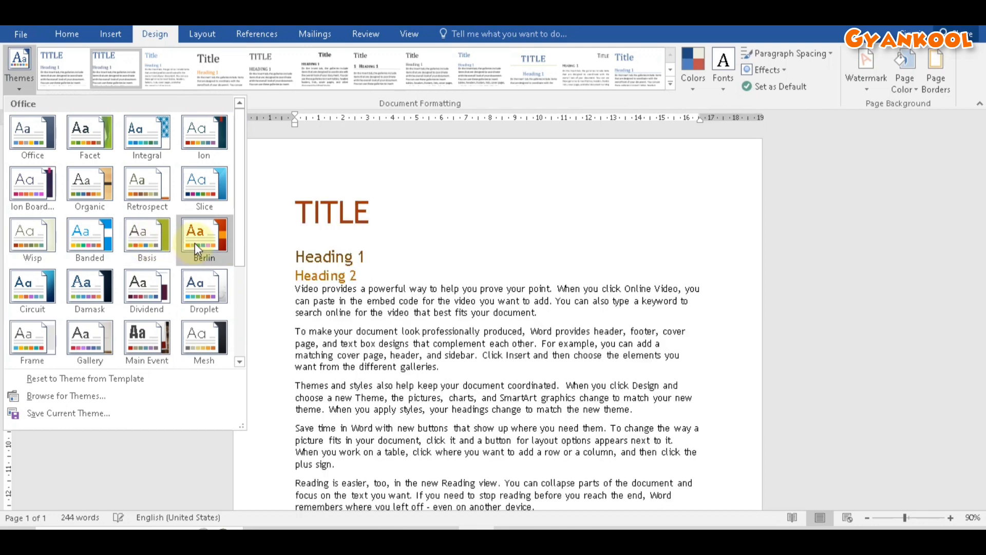
pyautogui.click(195, 242)
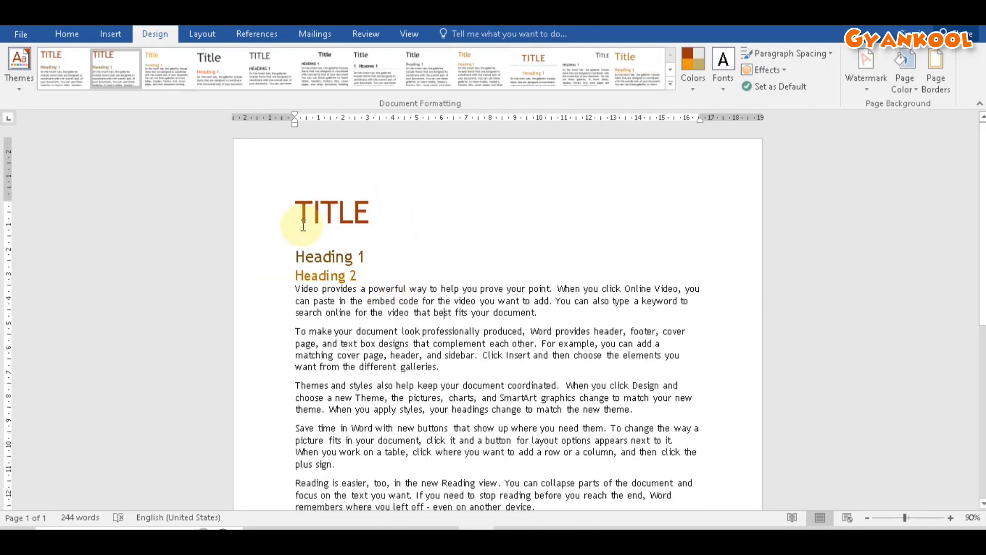
# Step: Check the theme's font and size on the title, both headings and the first body paragraph
pyautogui.click(376, 221)
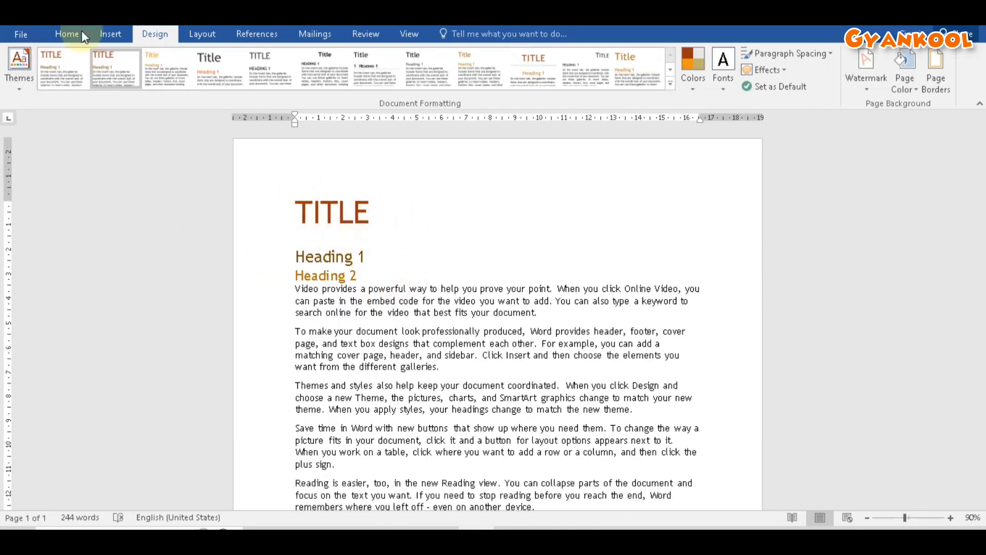
pyautogui.click(66, 34)
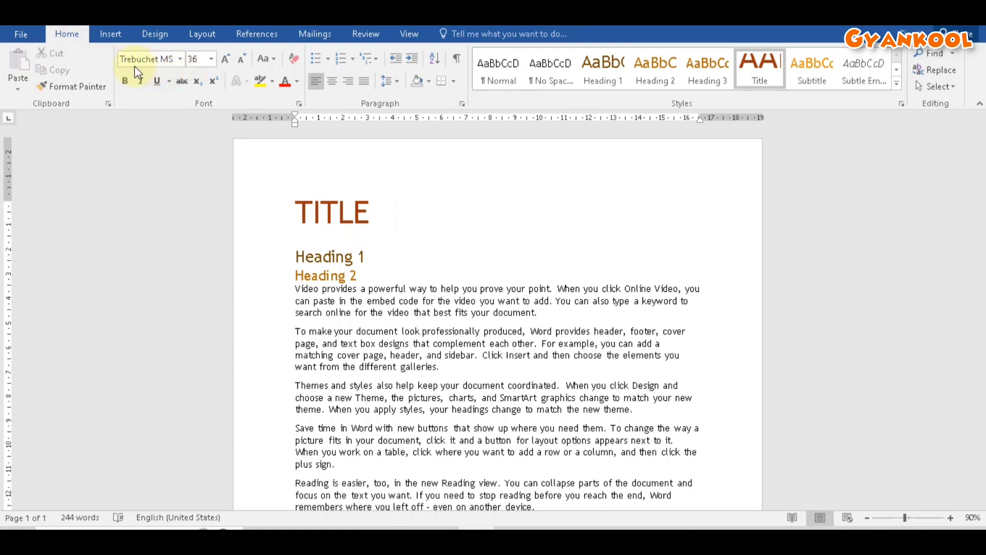
pyautogui.click(358, 257)
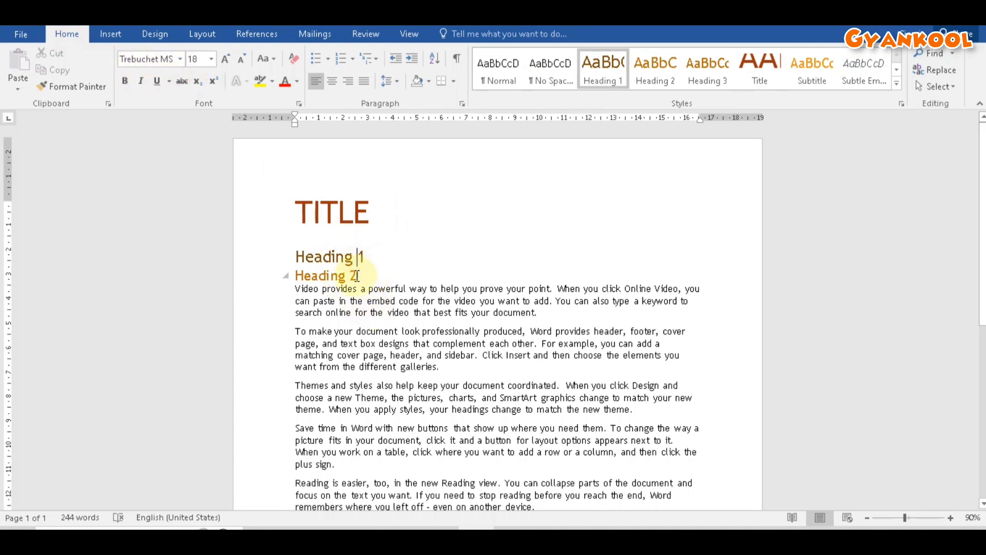
pyautogui.click(356, 279)
pyautogui.click(361, 299)
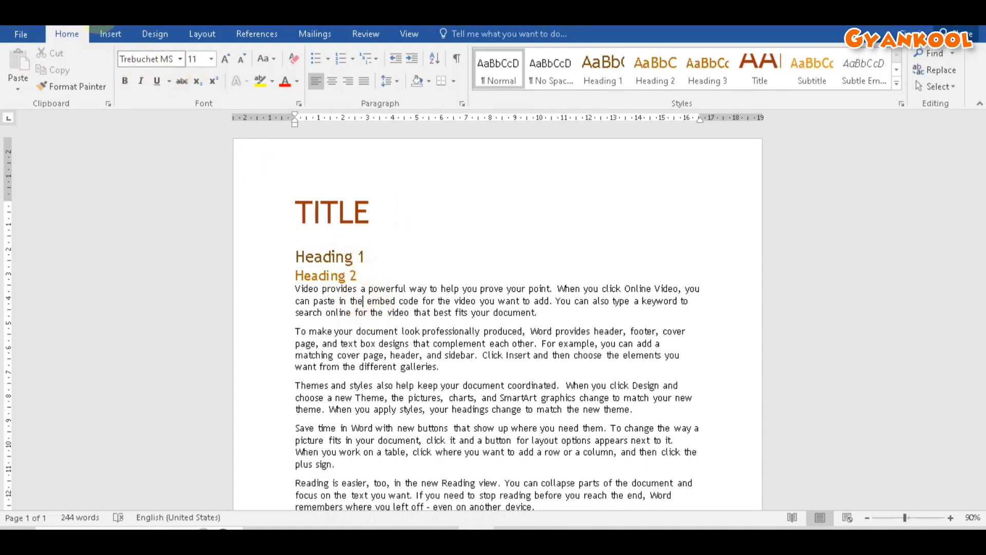
# Step: Change the document's theme colors to Blue and its theme fonts to Arial
pyautogui.click(155, 34)
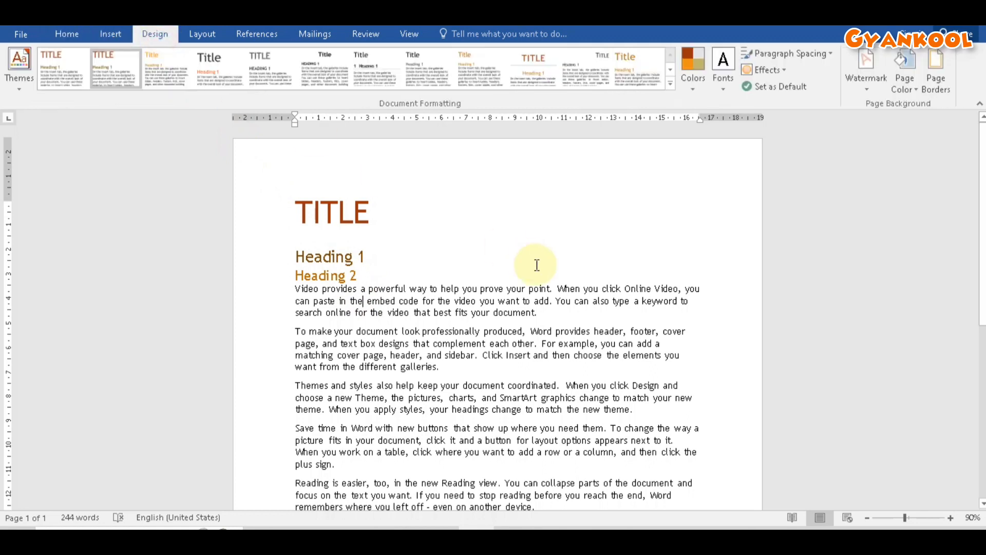
pyautogui.click(376, 195)
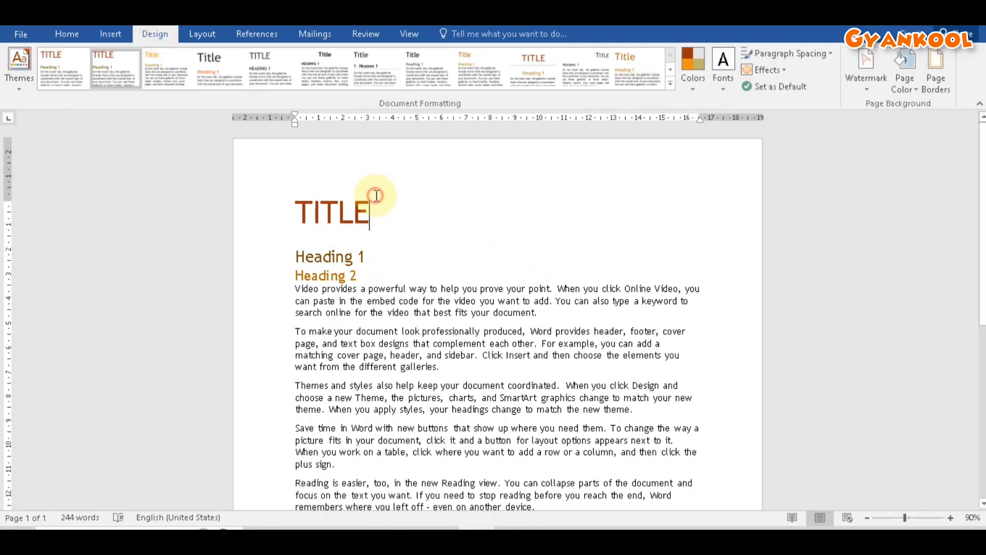
pyautogui.click(700, 72)
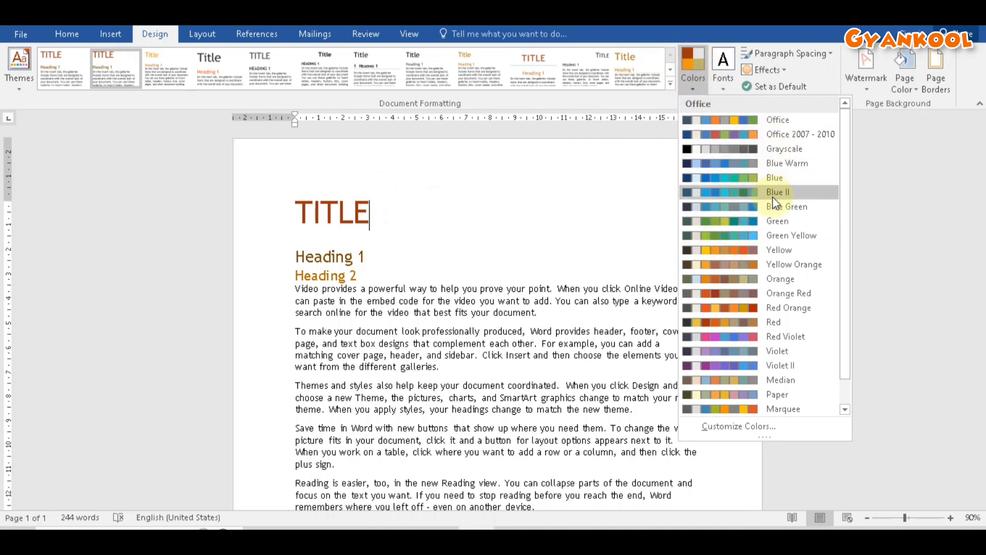
pyautogui.click(774, 177)
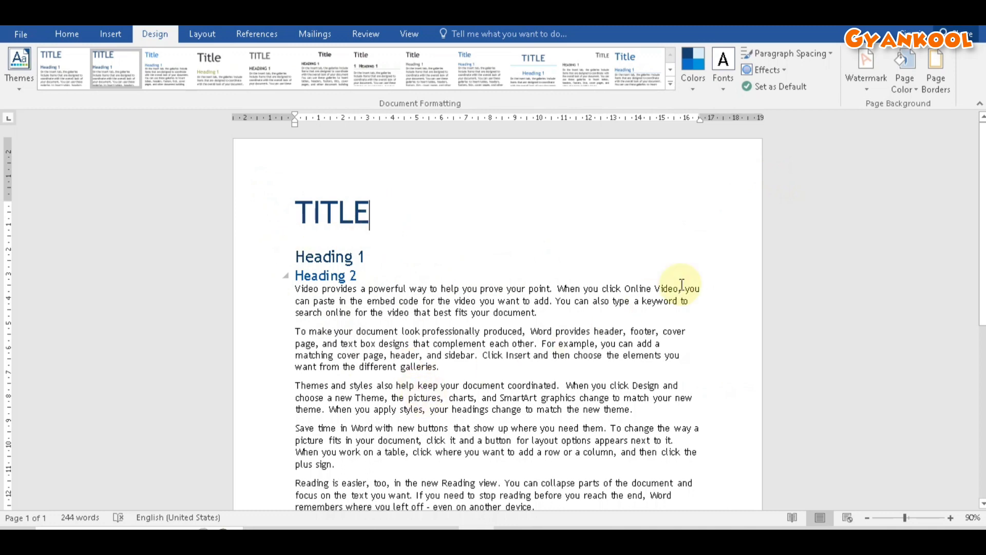
pyautogui.click(723, 66)
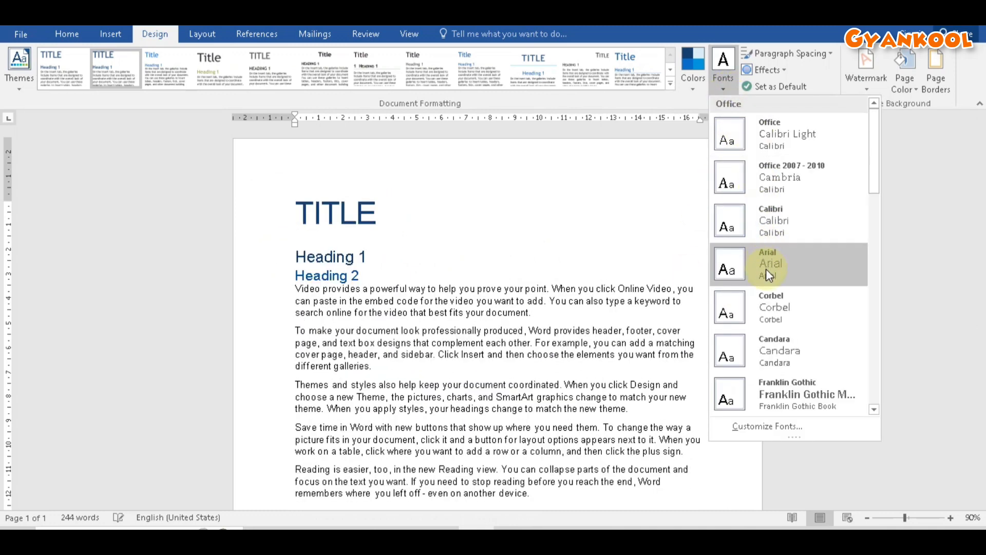
pyautogui.click(766, 269)
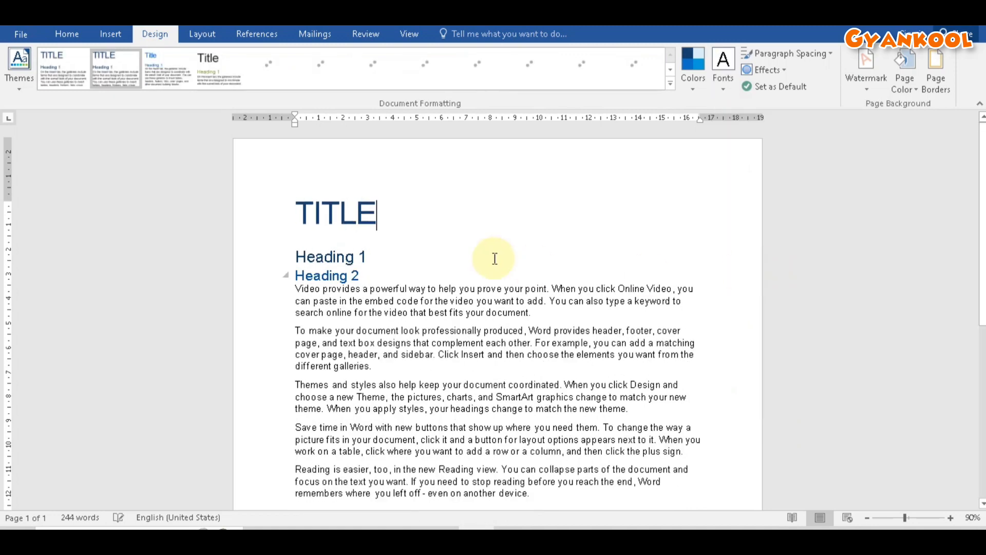
# Step: Check the font formatting of the title, Heading 1, Heading 2 and body text under the new theme fonts
pyautogui.click(72, 34)
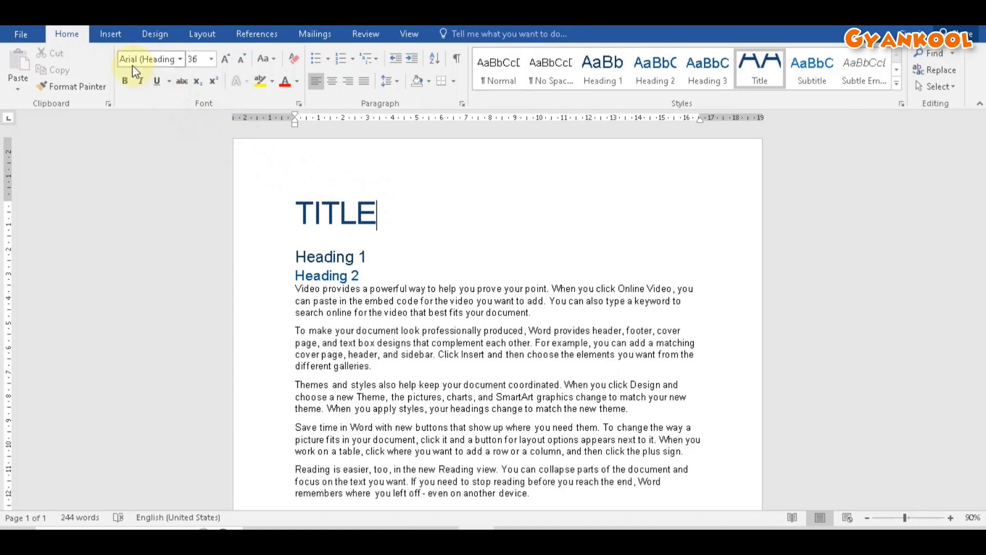
pyautogui.click(354, 257)
pyautogui.click(352, 276)
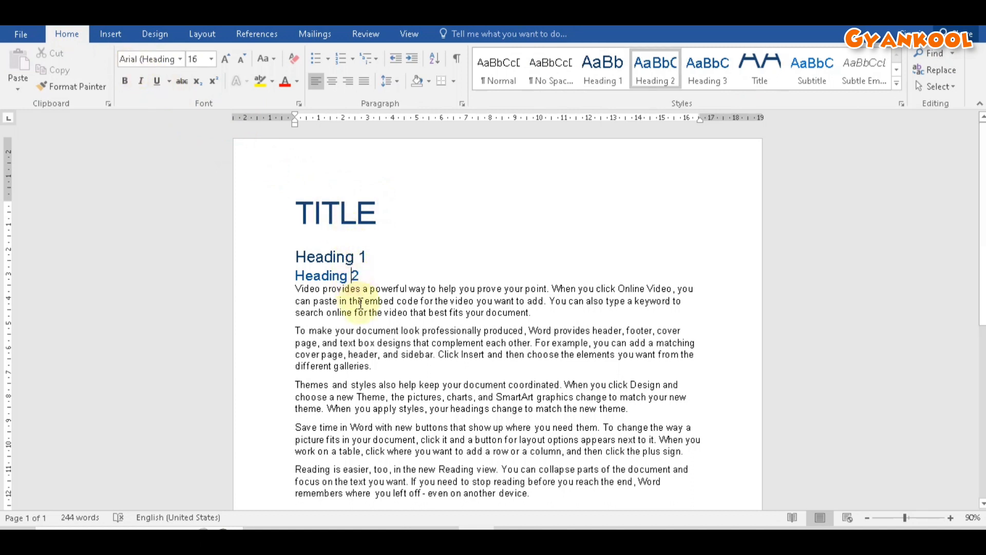
pyautogui.click(360, 302)
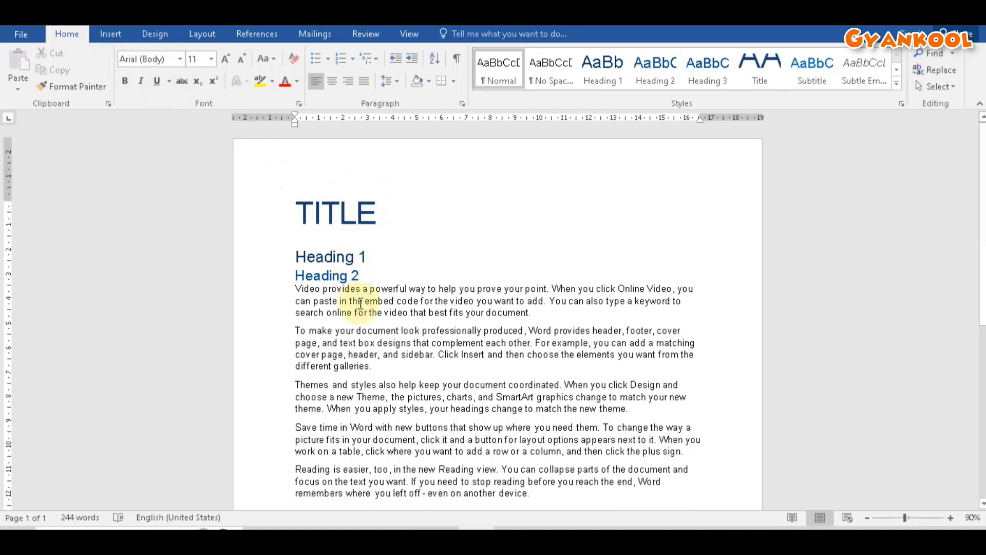
pyautogui.click(154, 34)
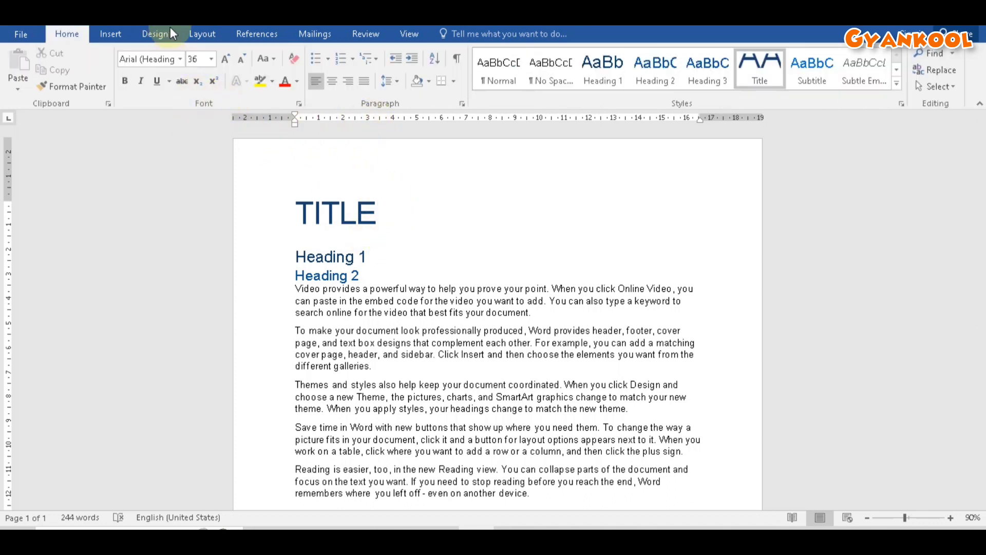
pyautogui.click(390, 228)
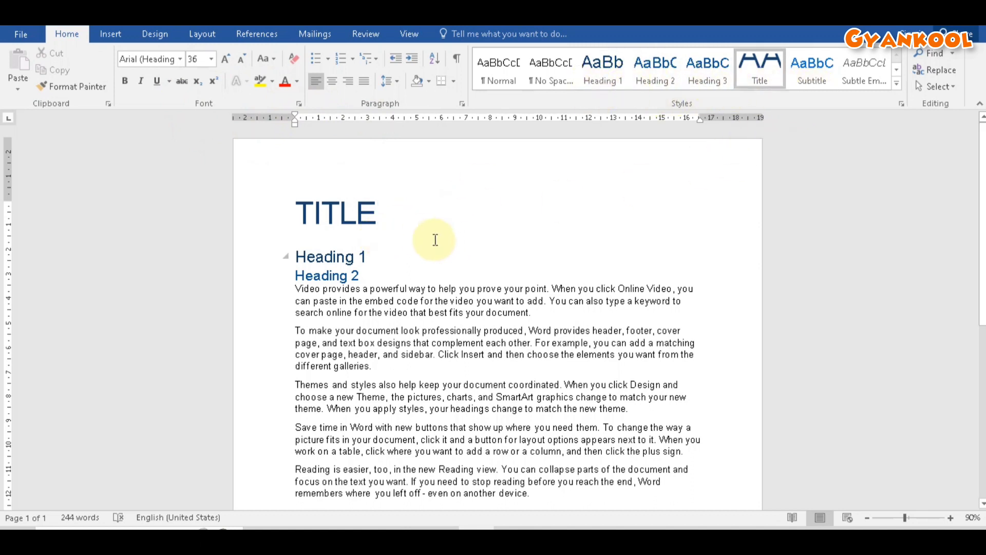
# Step: Replace the entire document content with sample paragraphs generated by =rand()
pyautogui.click(155, 34)
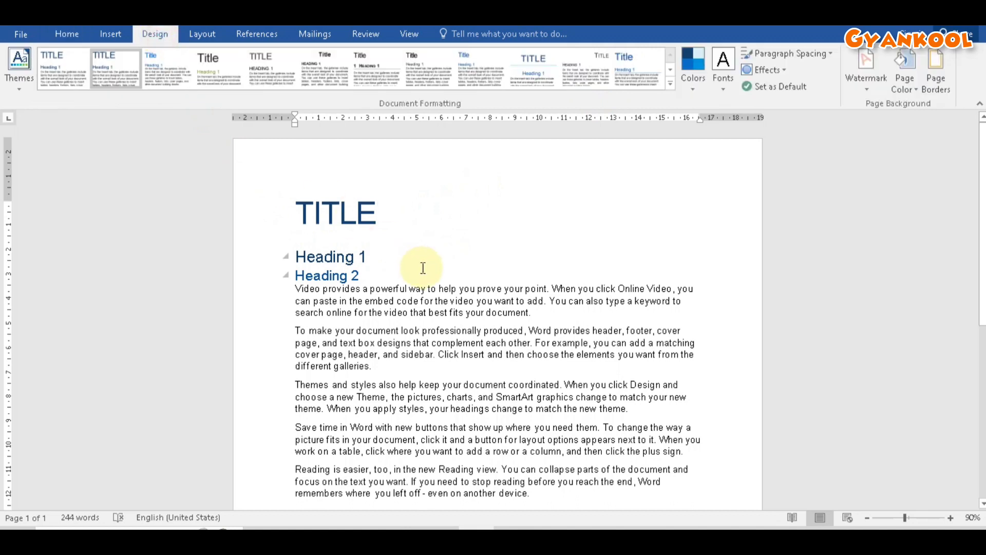
pyautogui.hotkey('ctrl', 'a')
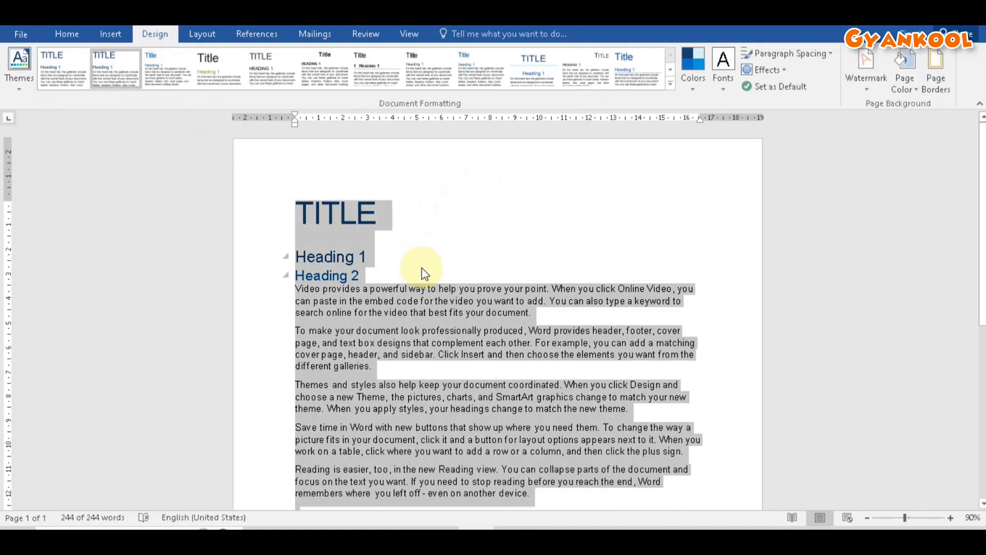
pyautogui.press('Delete')
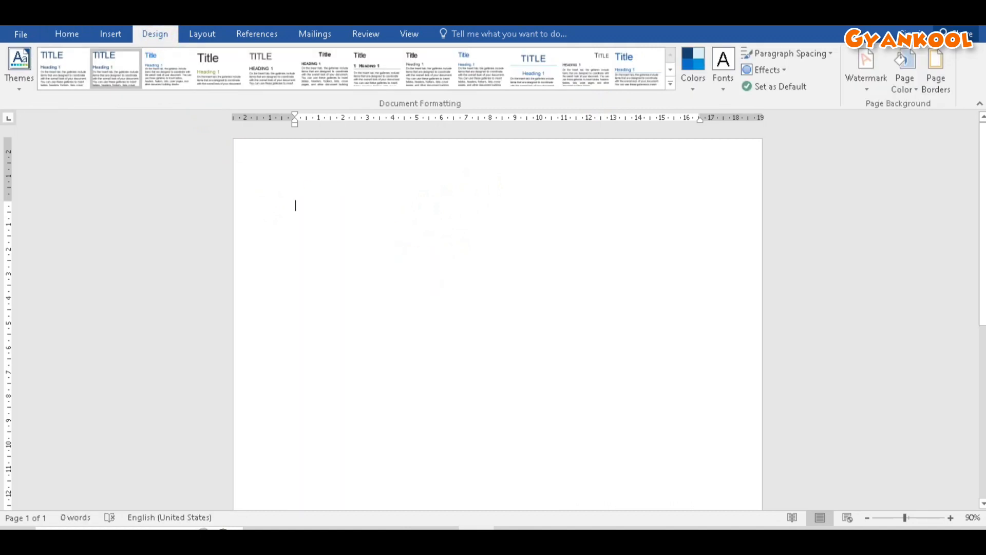
pyautogui.write('=rand()')
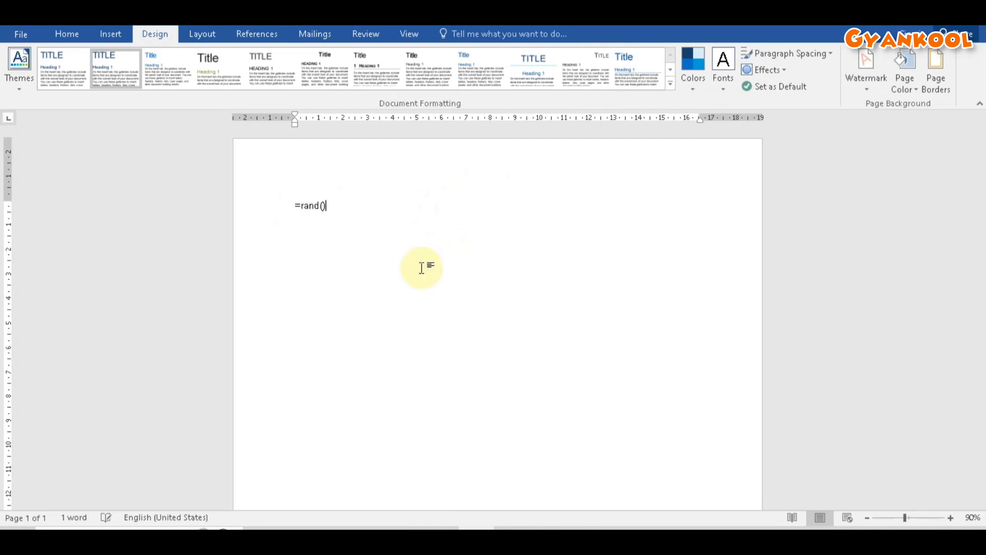
pyautogui.press('Return')
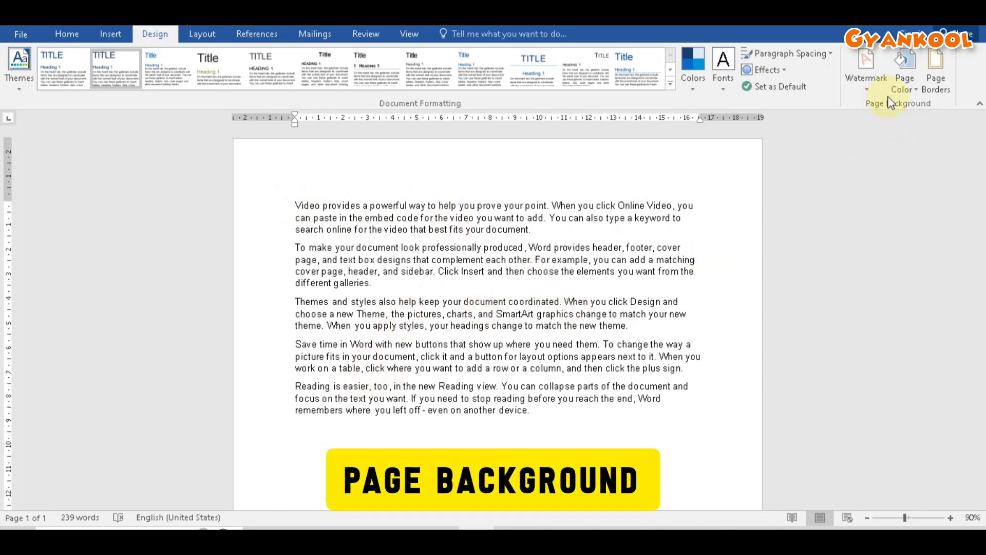
# Step: Give the page a bright sky-blue theme color as background and lighten it to a pale blue custom color
pyautogui.click(905, 92)
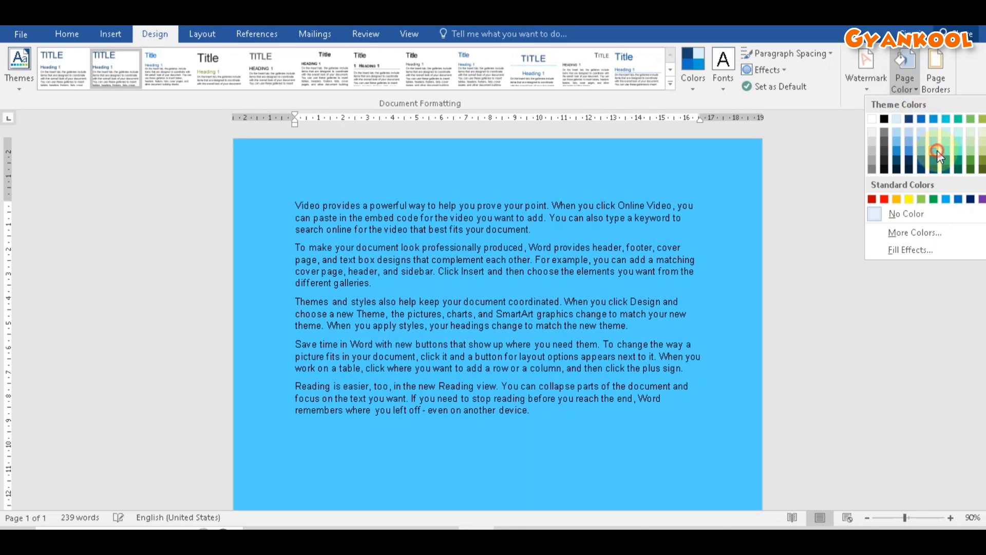
pyautogui.click(937, 150)
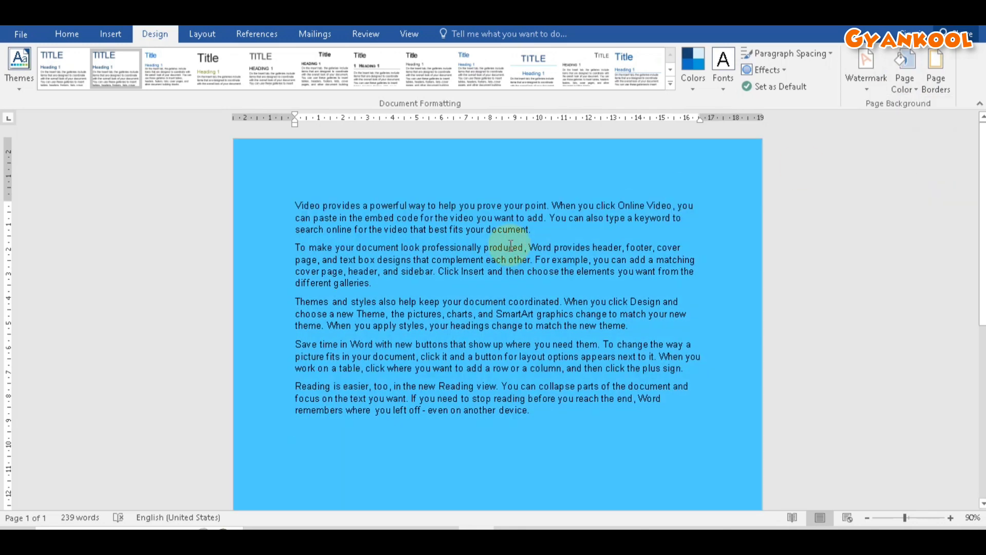
pyautogui.click(908, 90)
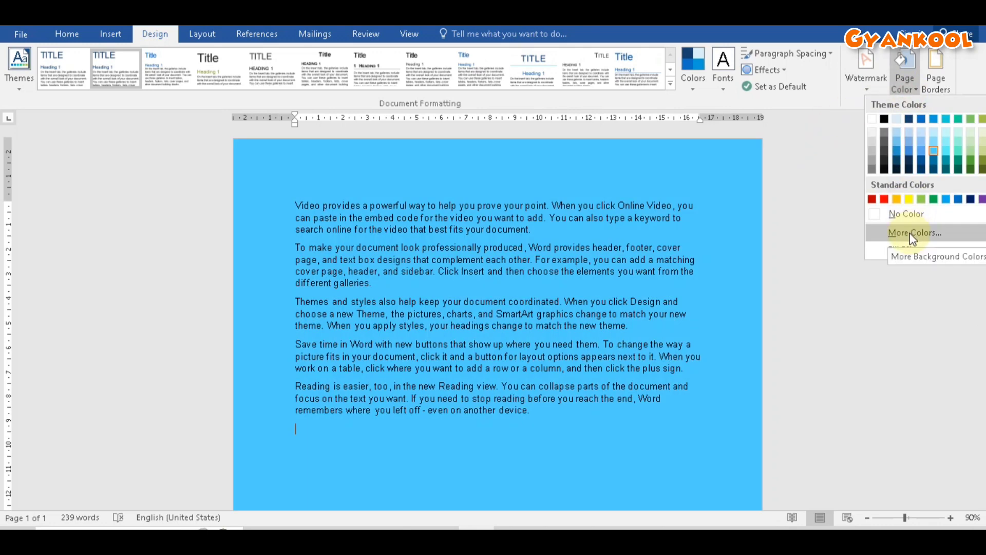
pyautogui.click(910, 232)
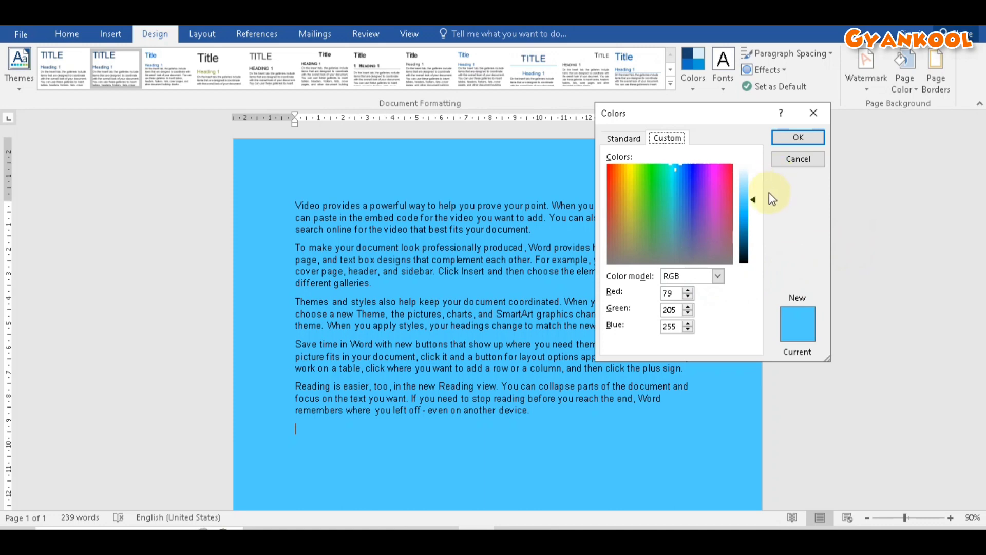
pyautogui.moveTo(750, 218); pyautogui.dragTo(748, 231)
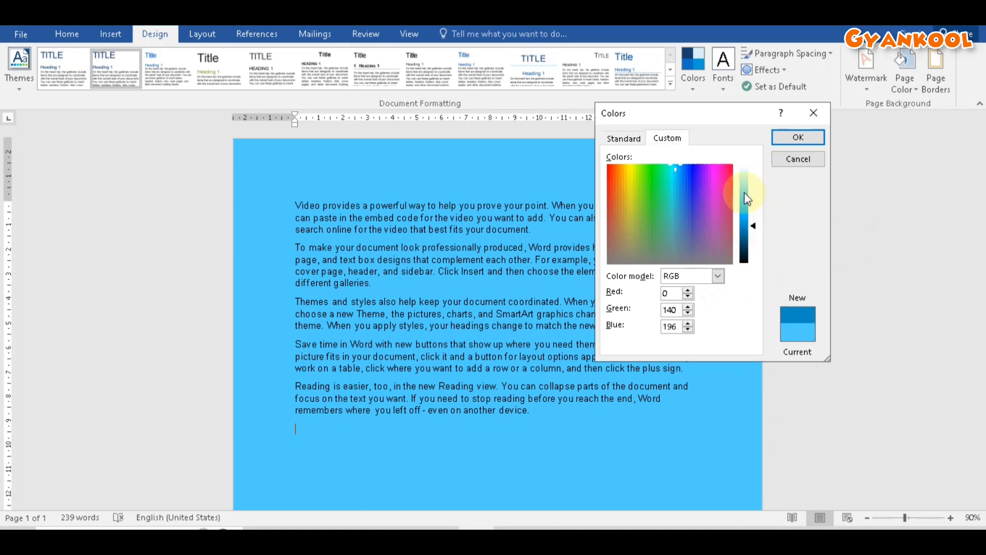
pyautogui.moveTo(747, 198); pyautogui.dragTo(749, 171)
pyautogui.click(787, 137)
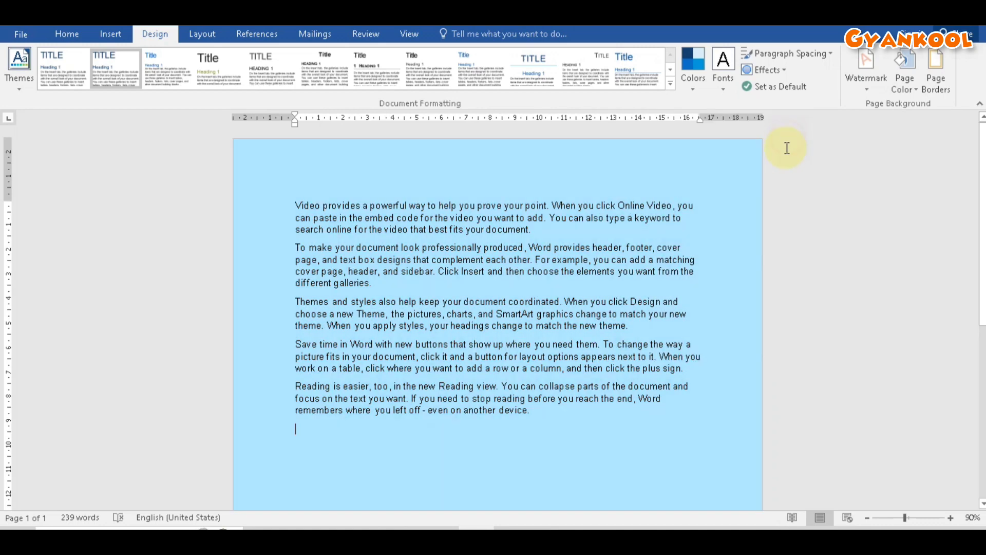
# Step: Fill the page background with a one-color pale blue gradient using the Vertical shading style
pyautogui.click(904, 84)
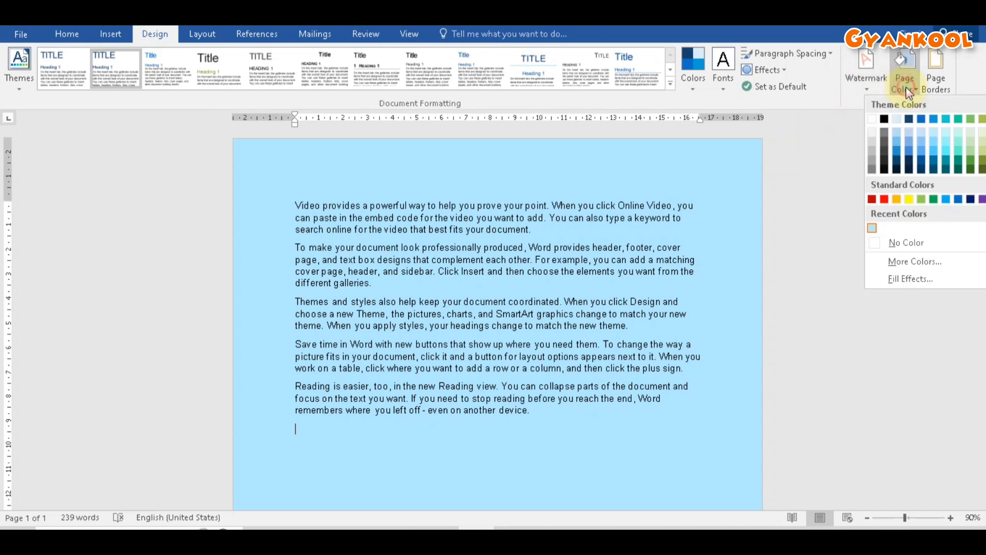
pyautogui.click(904, 280)
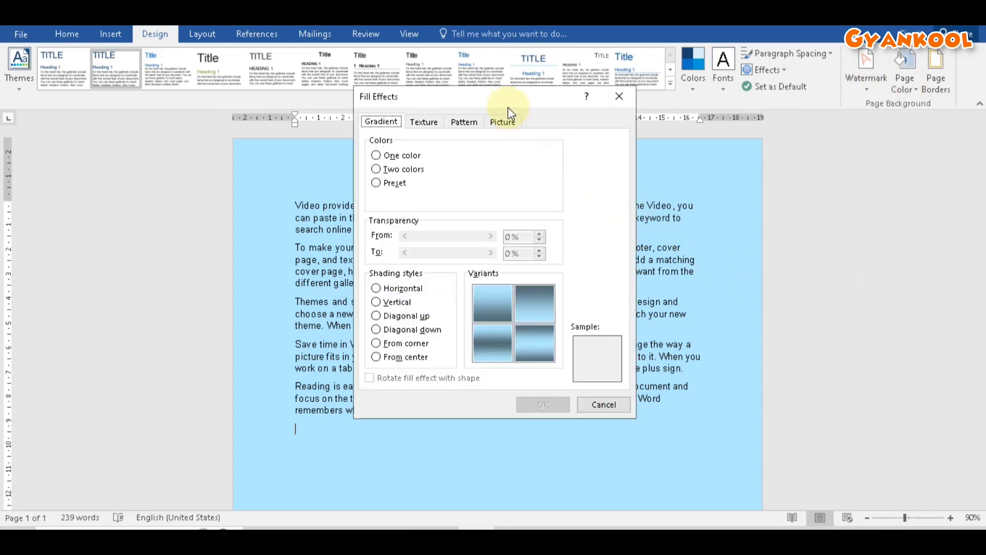
pyautogui.moveTo(506, 98); pyautogui.dragTo(745, 132)
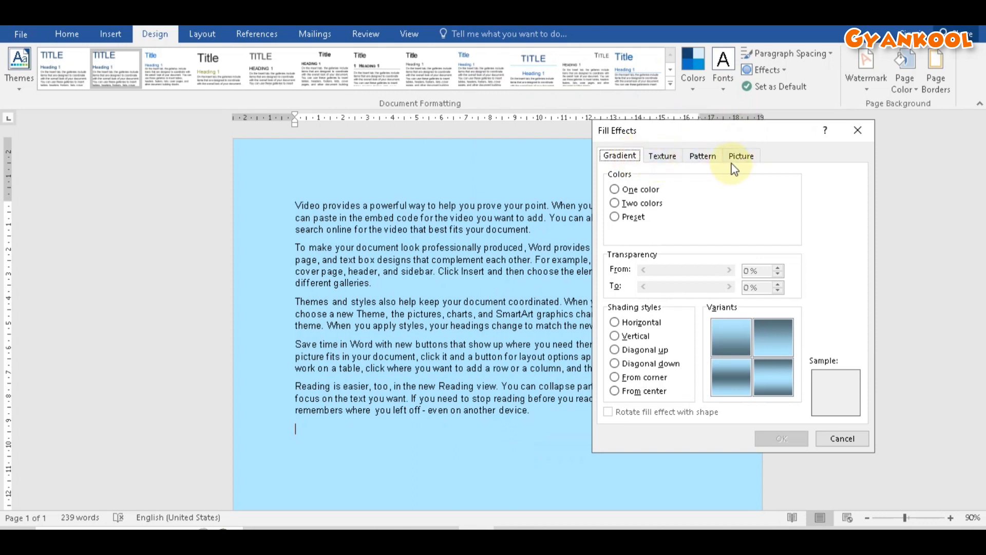
pyautogui.click(628, 189)
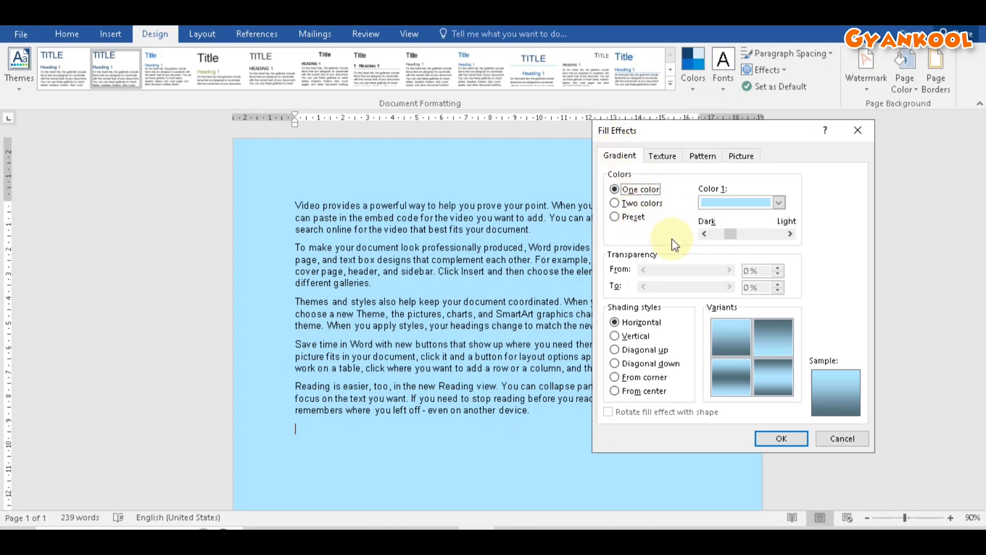
pyautogui.click(634, 336)
pyautogui.click(760, 390)
pyautogui.click(774, 437)
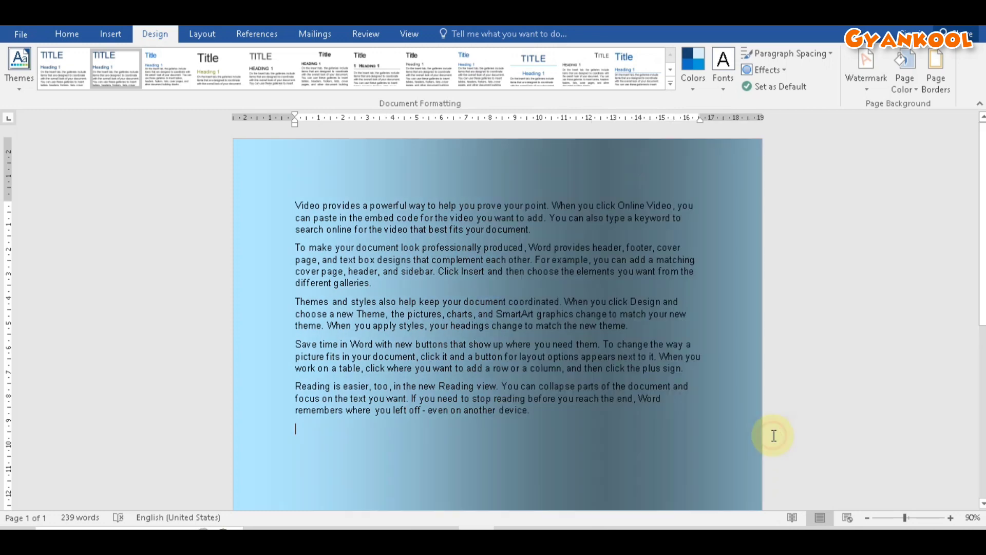
pyautogui.scroll(-5, 571, 359)
pyautogui.scroll(5, 716, 348)
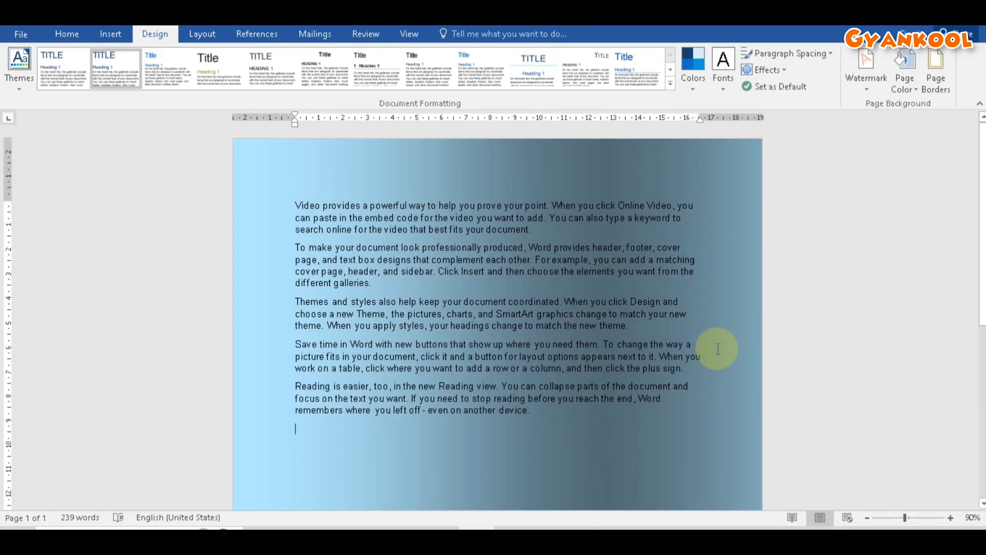
# Step: Change the page background to a two-color vertical gradient from blue to green
pyautogui.click(914, 91)
pyautogui.click(887, 280)
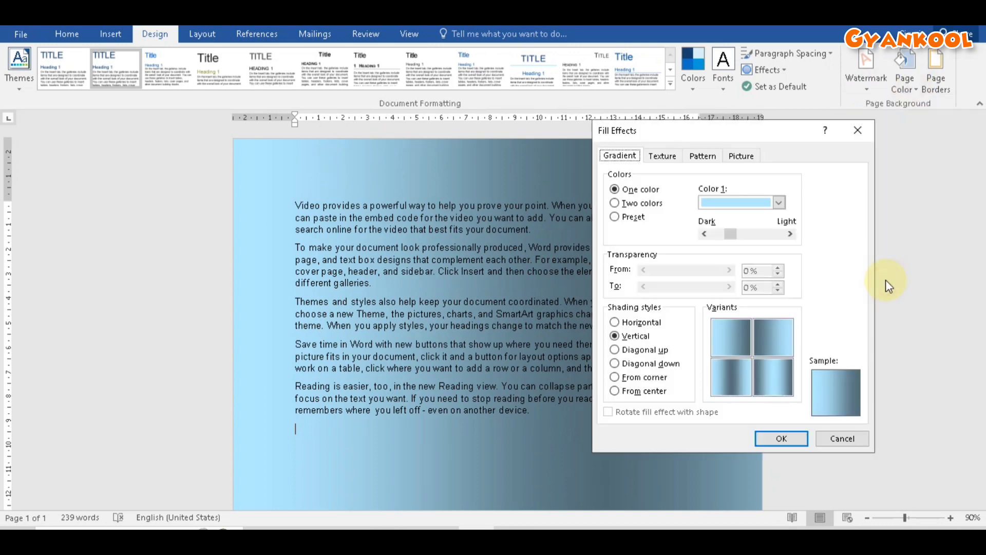
pyautogui.click(626, 204)
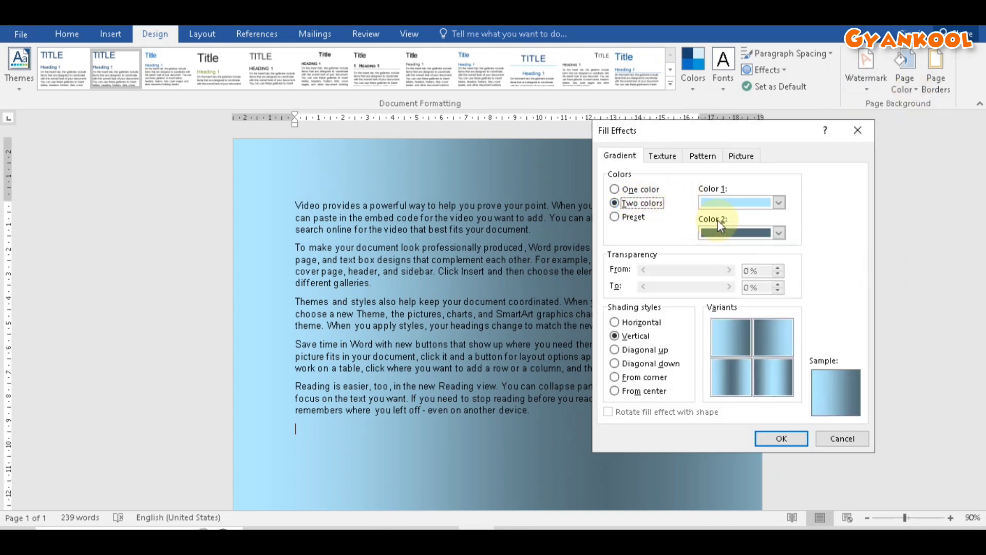
pyautogui.click(779, 202)
pyautogui.click(755, 234)
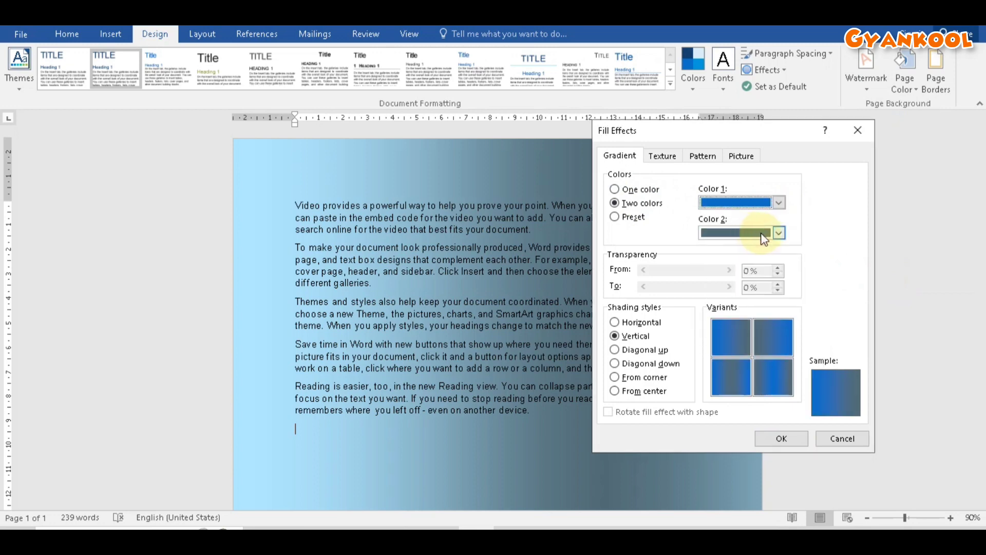
pyautogui.click(779, 232)
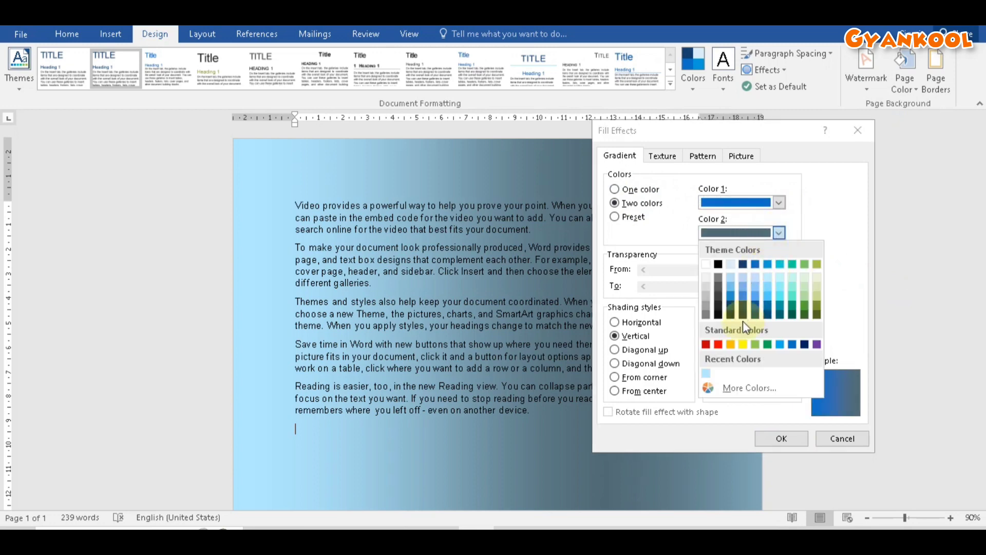
pyautogui.click(768, 343)
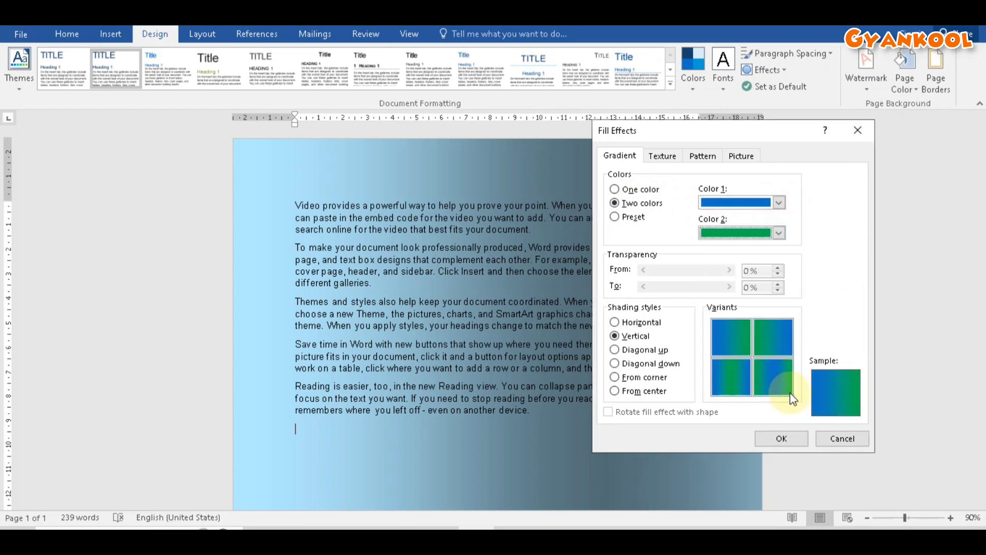
pyautogui.click(781, 437)
pyautogui.scroll(-8, 590, 373)
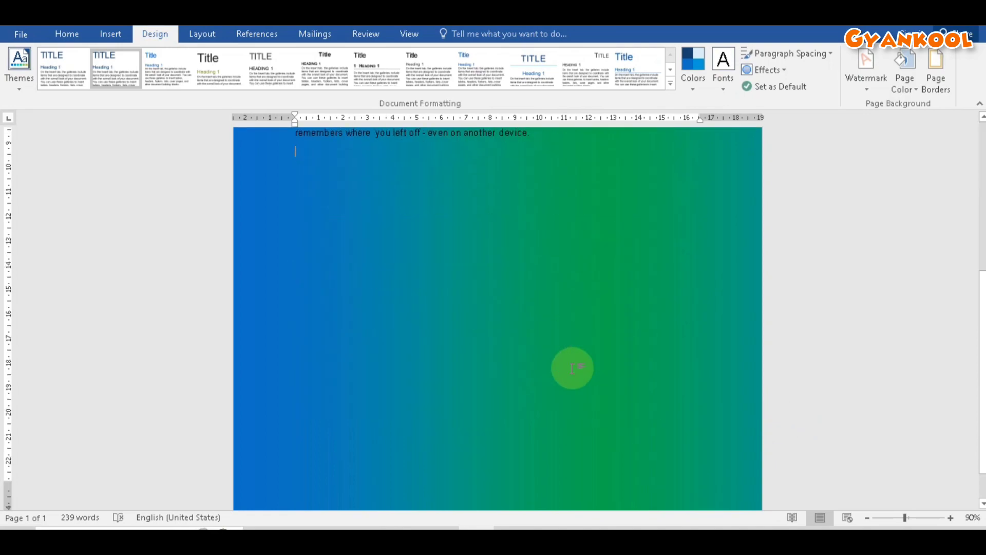
pyautogui.scroll(8, 570, 368)
# Step: Fill the page background with the Water droplets texture
pyautogui.click(905, 87)
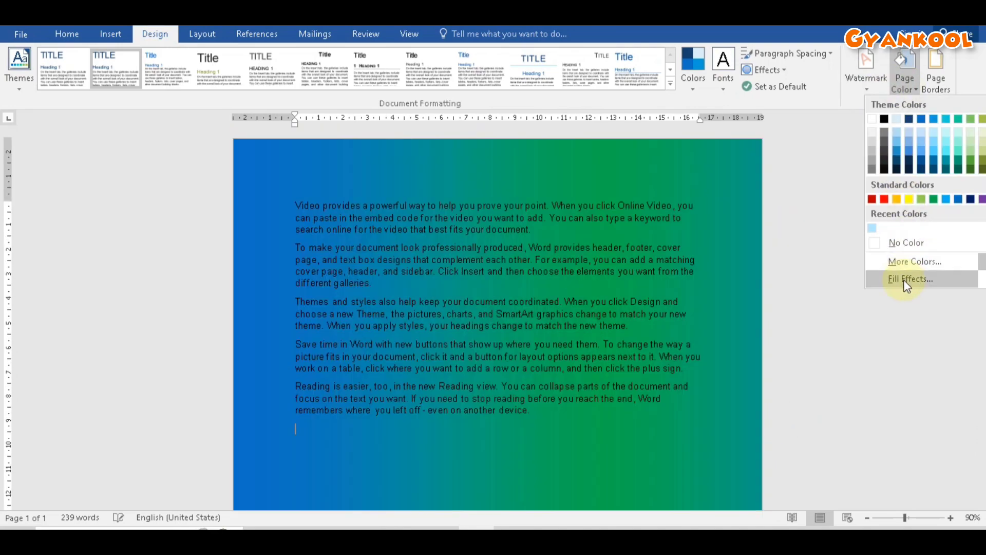
pyautogui.click(907, 278)
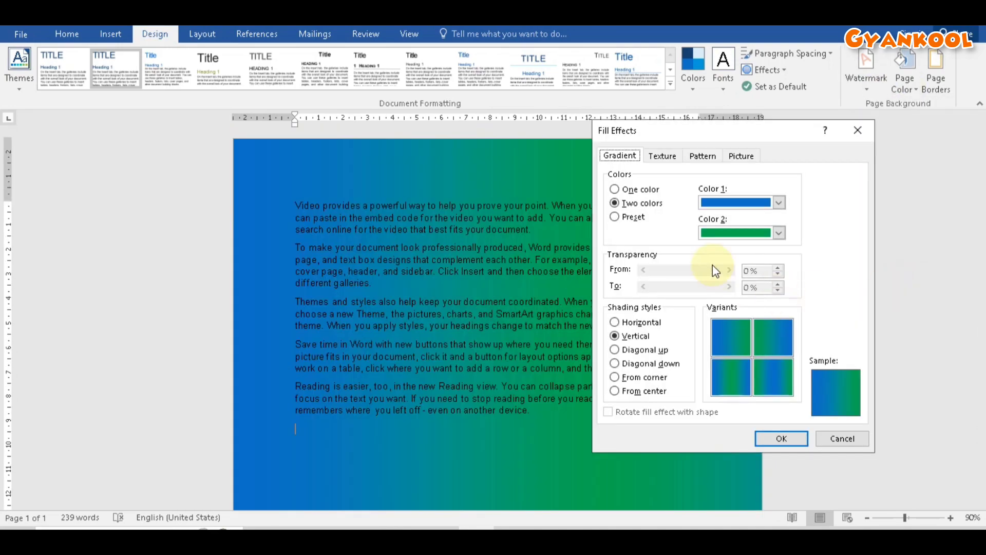
pyautogui.click(663, 157)
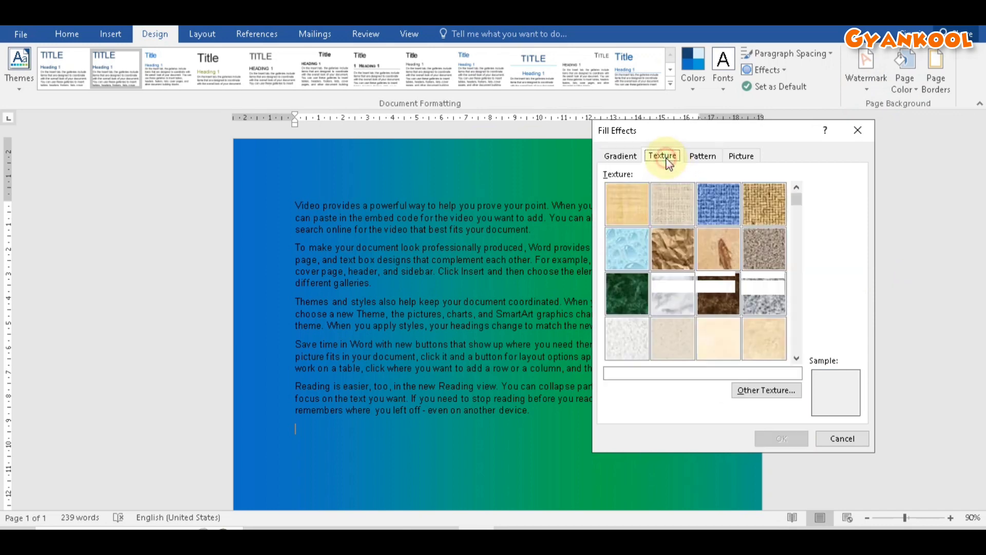
pyautogui.click(633, 232)
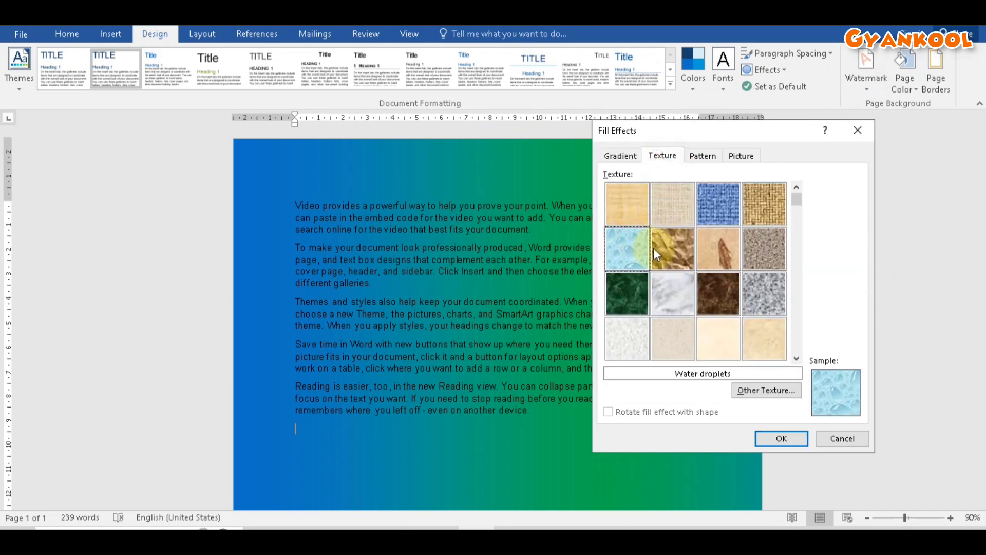
pyautogui.click(781, 438)
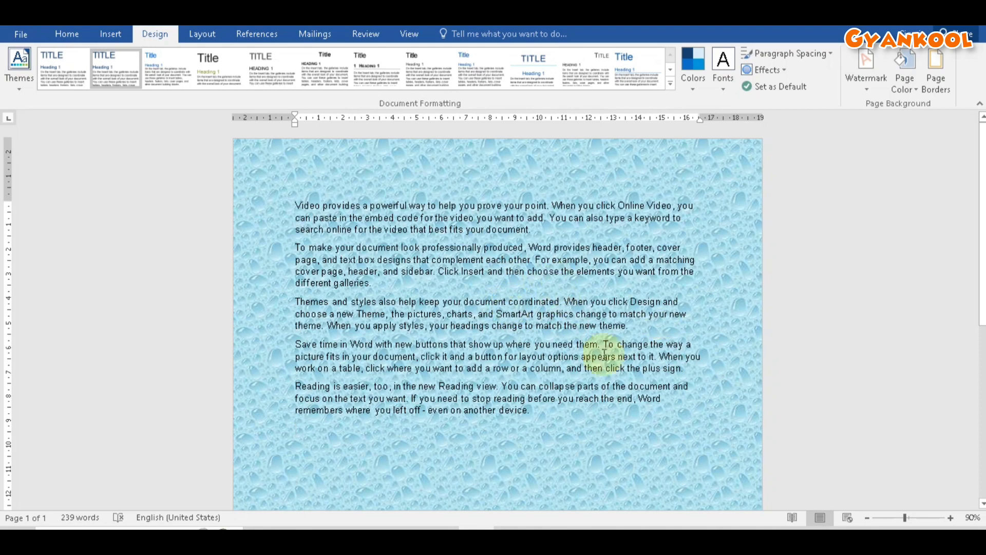
# Step: Fill the page background with the Diagonal brick pattern, using a dark blue foreground and a red background
pyautogui.click(905, 92)
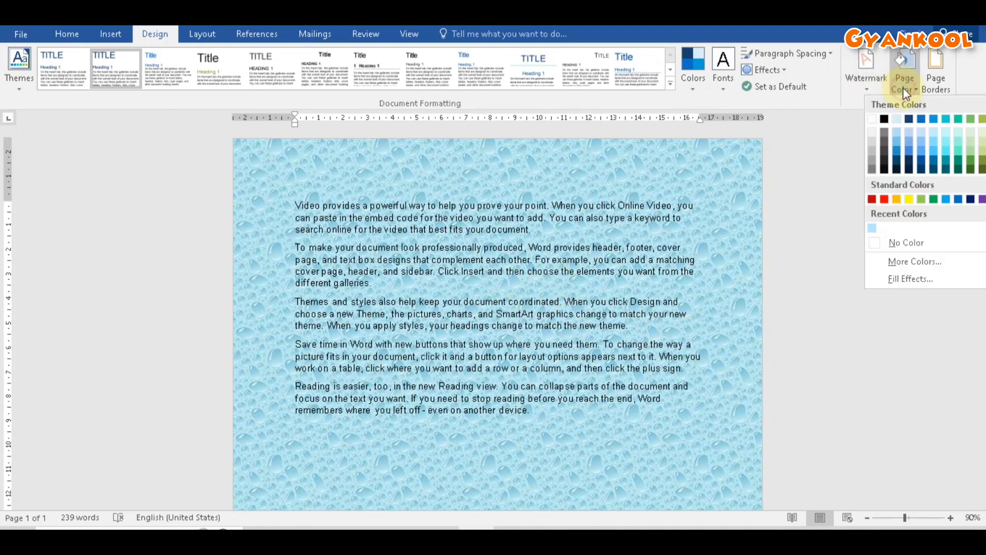
pyautogui.click(897, 279)
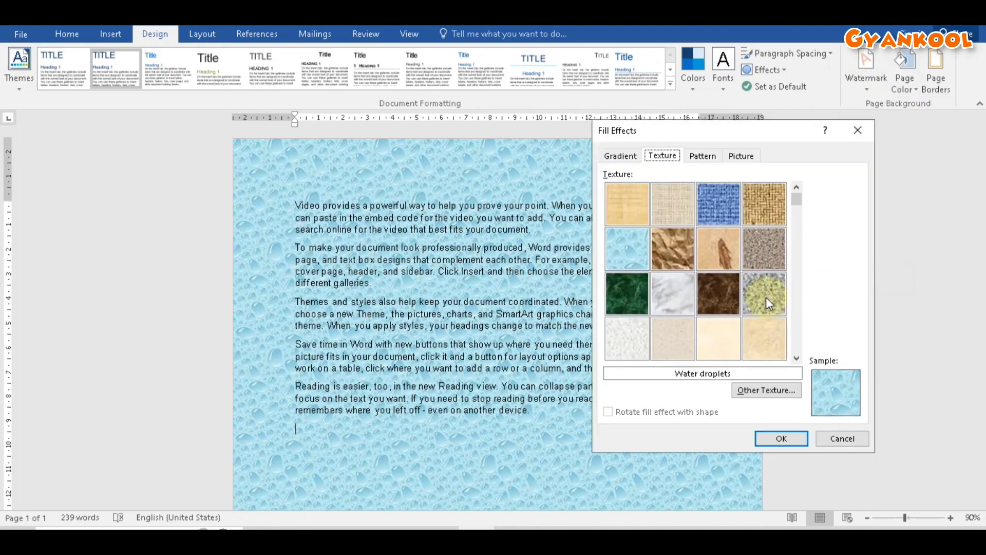
pyautogui.click(709, 160)
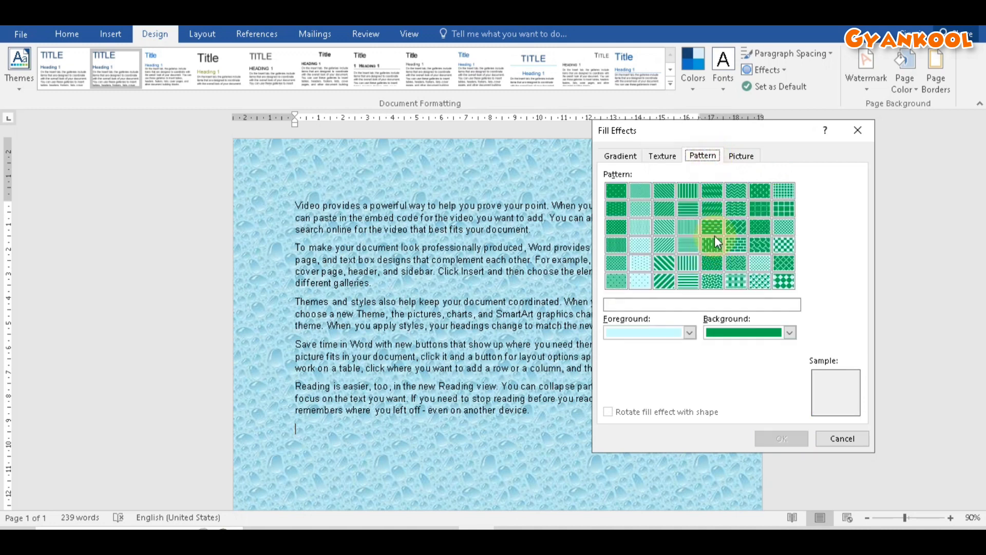
pyautogui.click(735, 231)
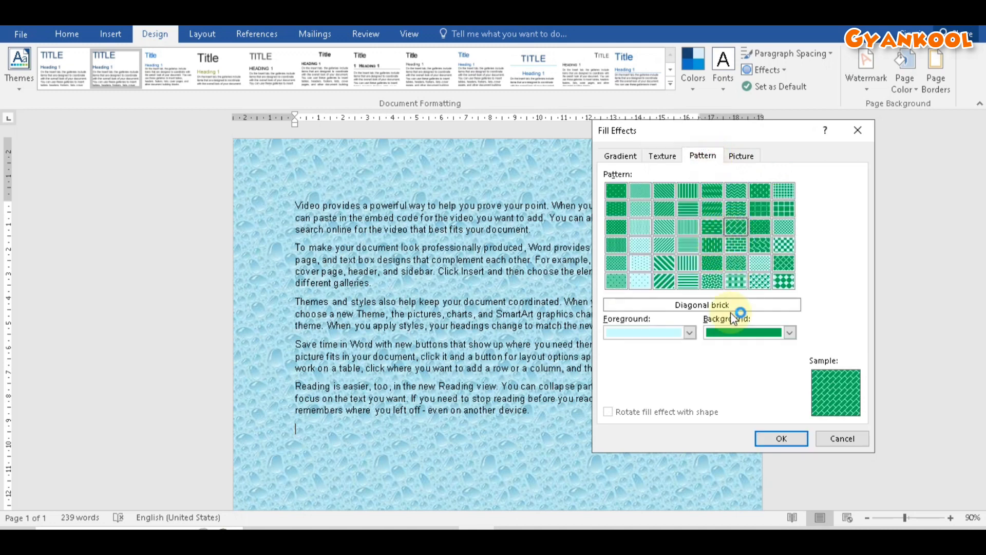
pyautogui.click(689, 333)
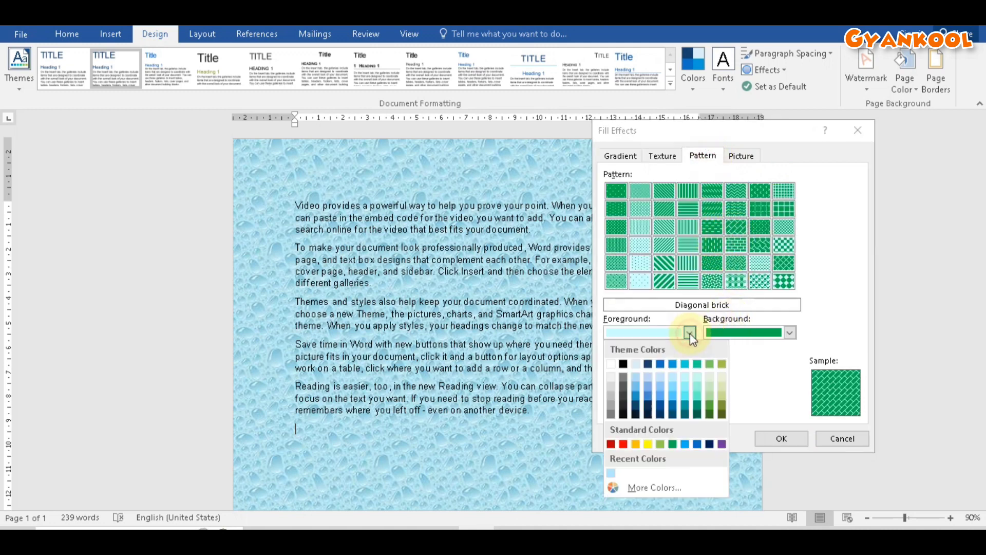
pyautogui.click(661, 399)
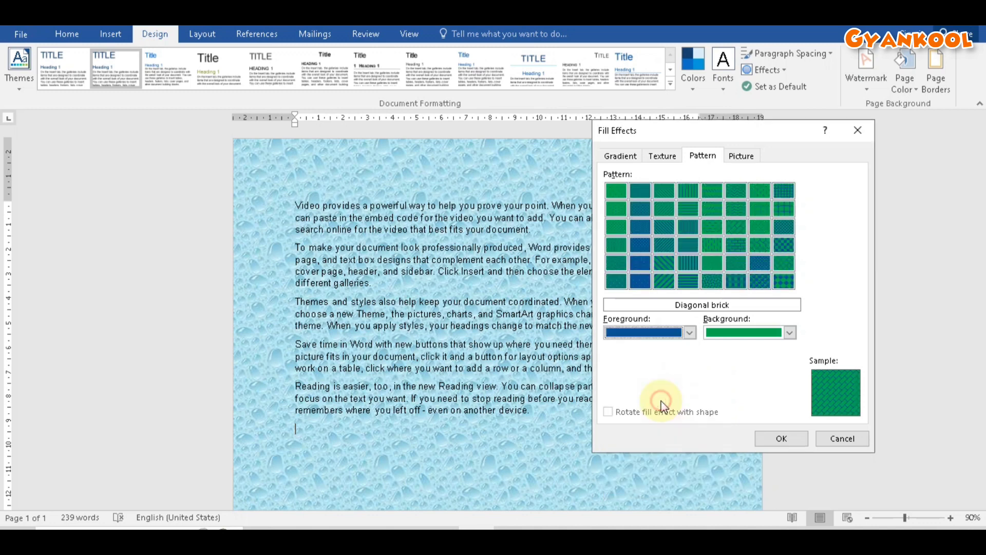
pyautogui.click(789, 332)
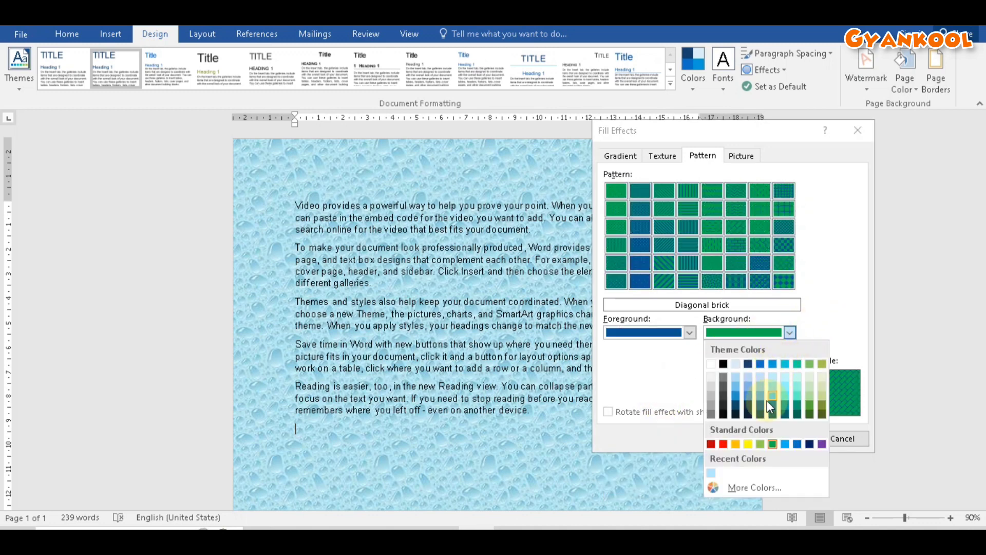
pyautogui.click(723, 443)
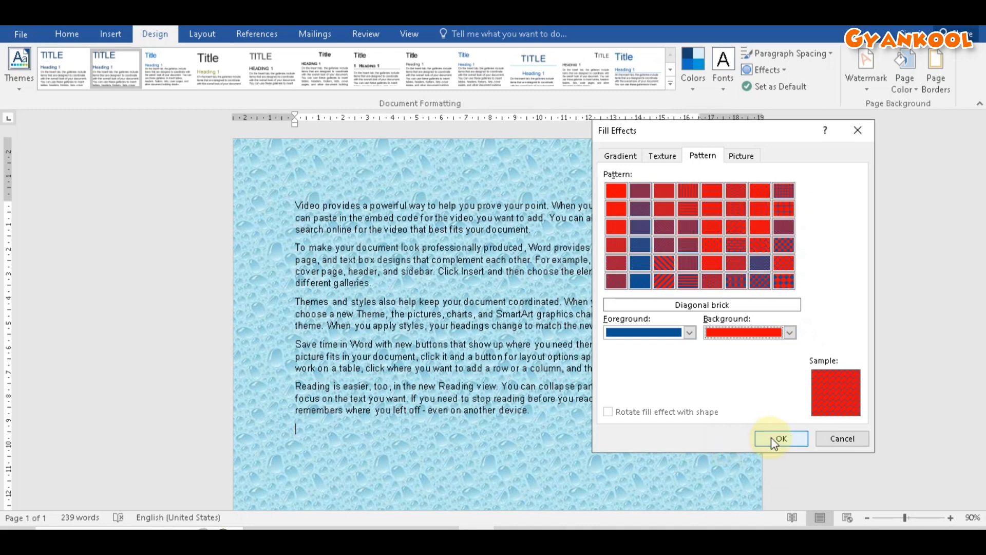
pyautogui.click(773, 438)
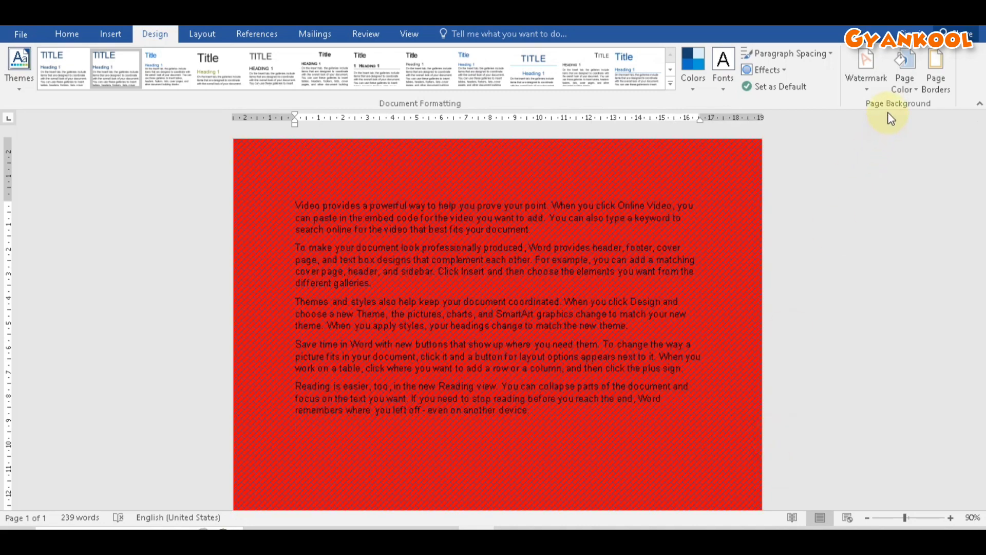
# Step: Remove the patterned page background and fill the page with the picture "smile" from the computer's Pictures folder
pyautogui.click(906, 87)
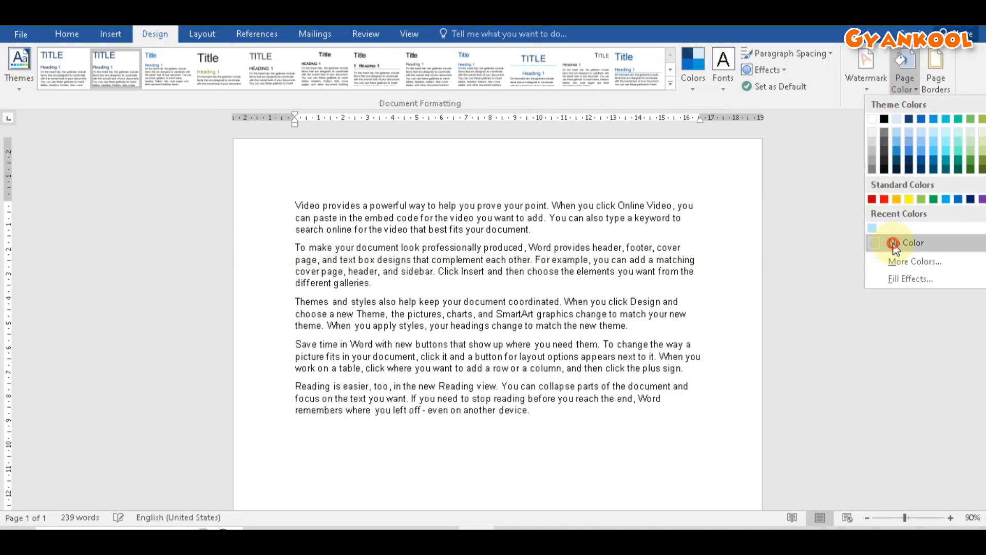
pyautogui.click(893, 243)
pyautogui.click(914, 92)
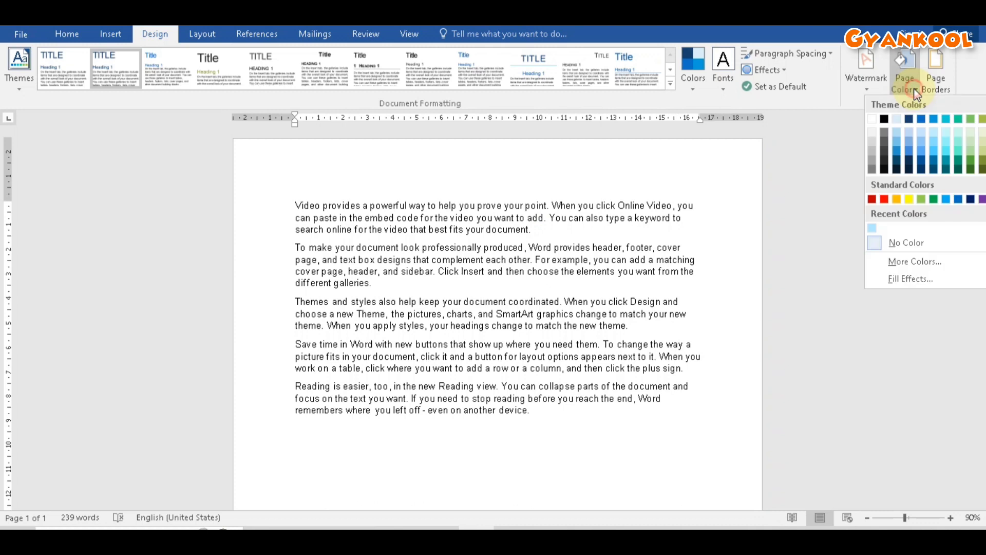
pyautogui.click(904, 278)
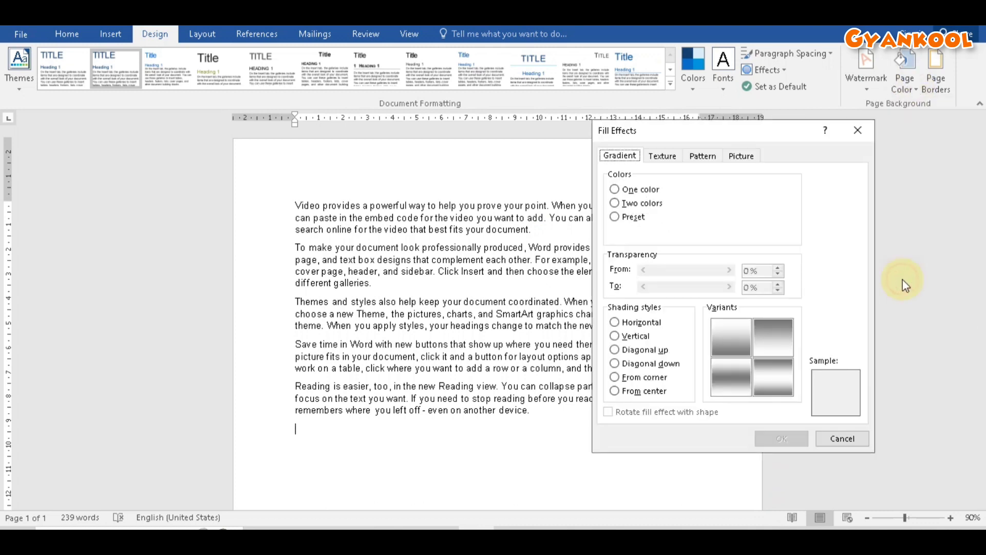
pyautogui.click(745, 156)
pyautogui.click(762, 330)
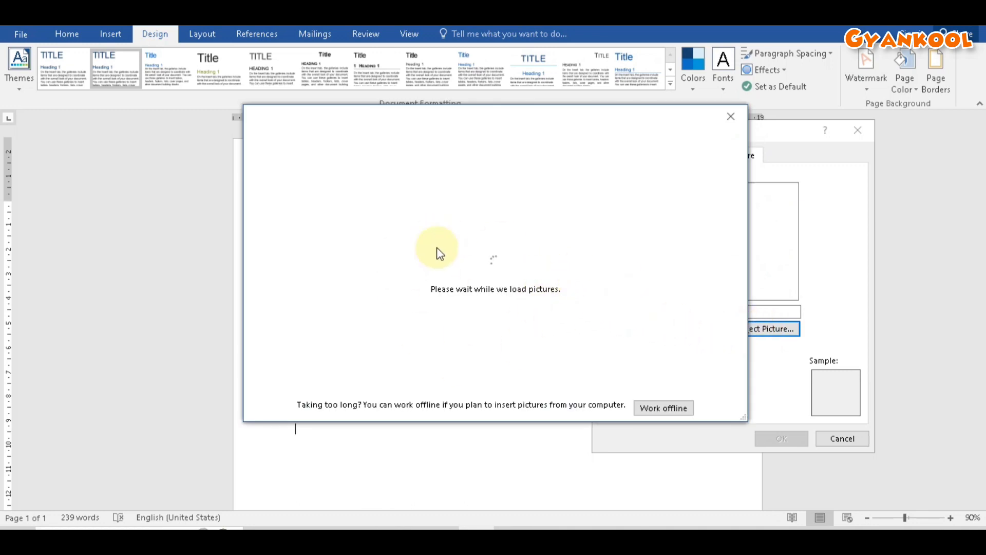
pyautogui.click(359, 204)
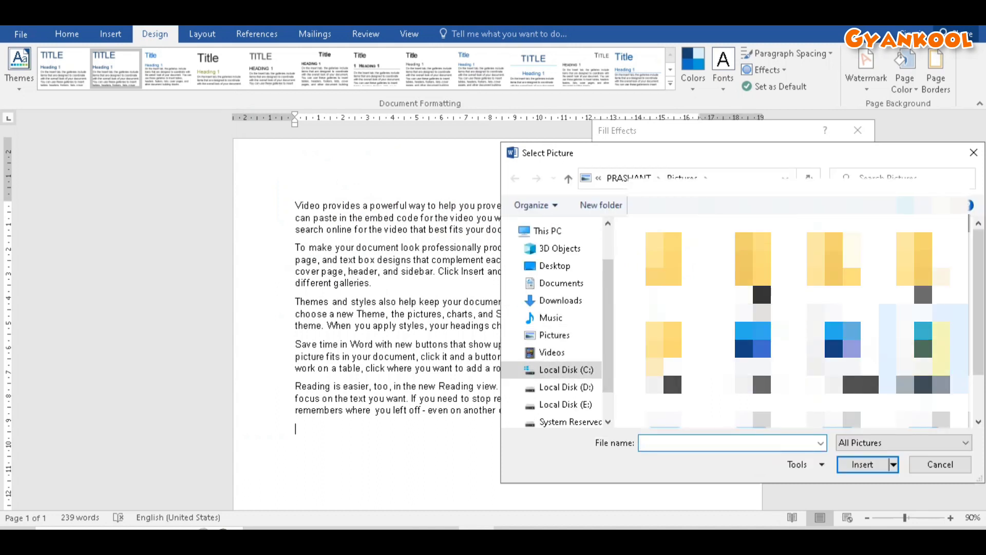
pyautogui.scroll(-2, 821, 328)
pyautogui.click(923, 383)
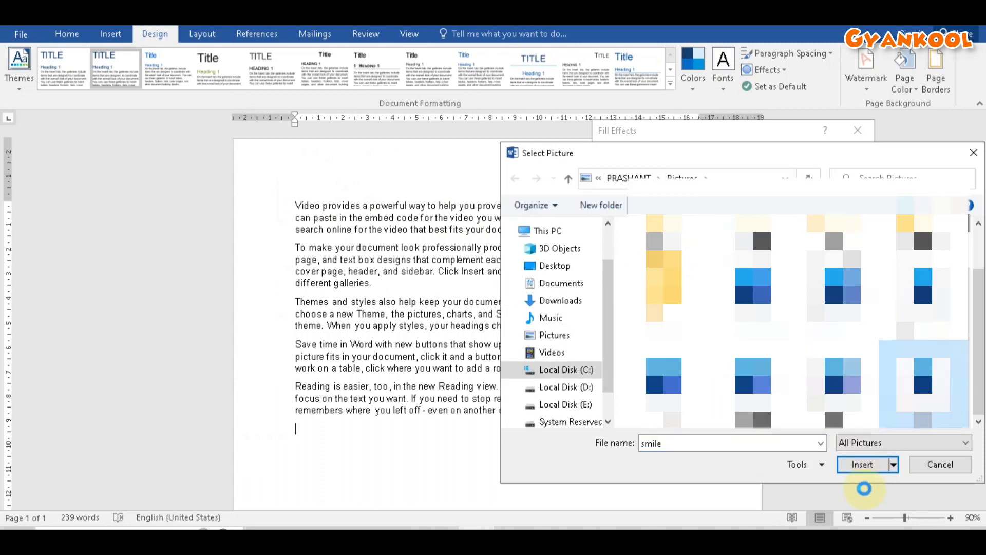
pyautogui.click(861, 464)
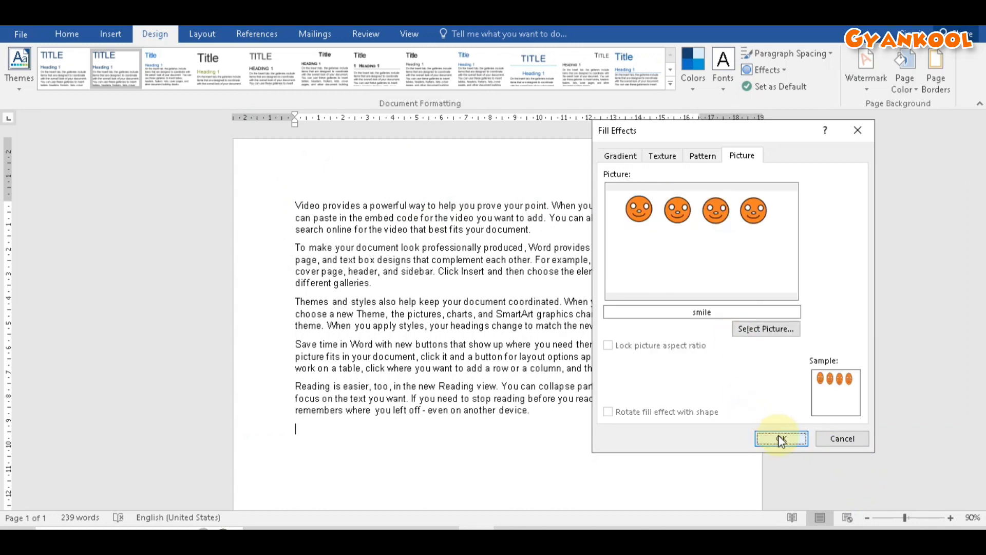
pyautogui.click(781, 439)
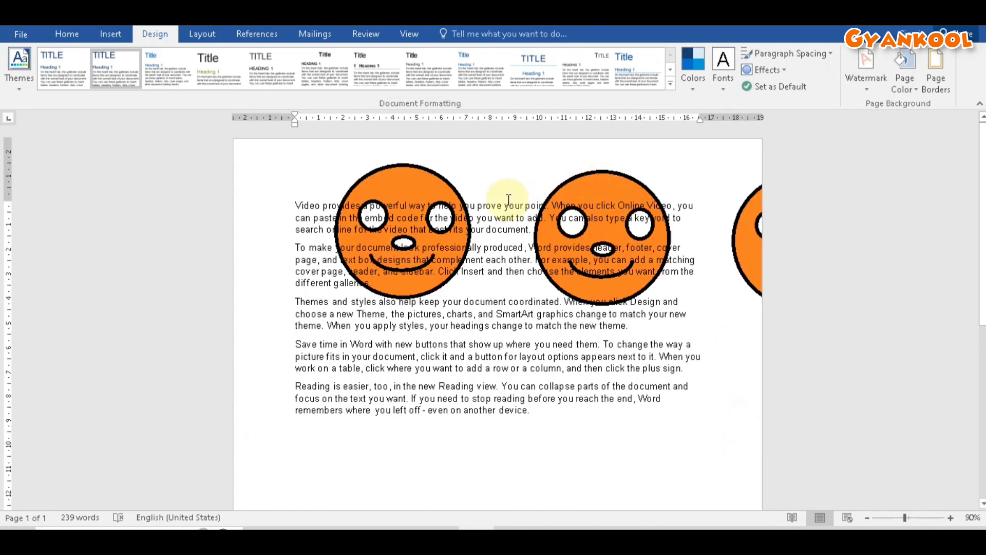
pyautogui.scroll(-6, 506, 200)
pyautogui.scroll(6, 507, 201)
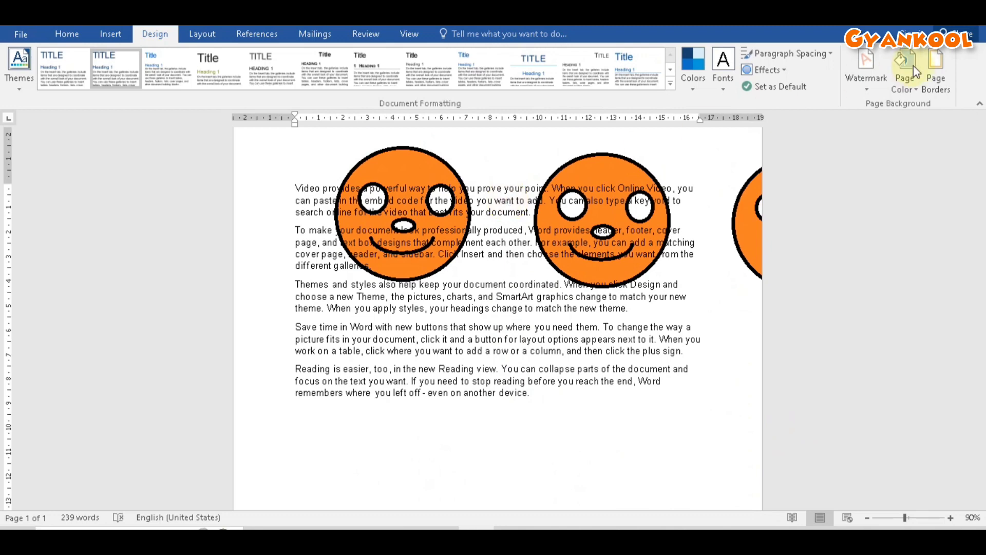
# Step: Remove the smiley picture fill from the page background
pyautogui.click(904, 81)
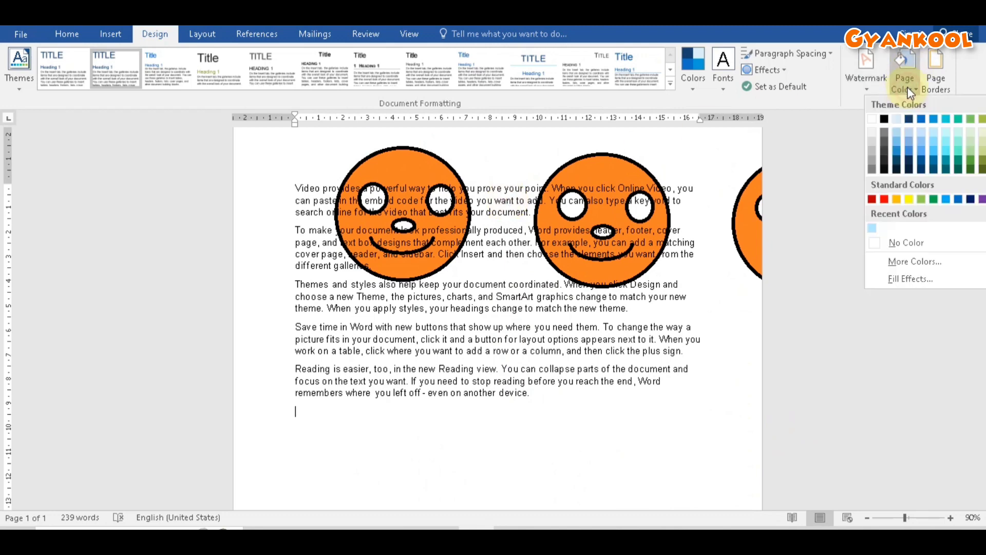
pyautogui.click(912, 243)
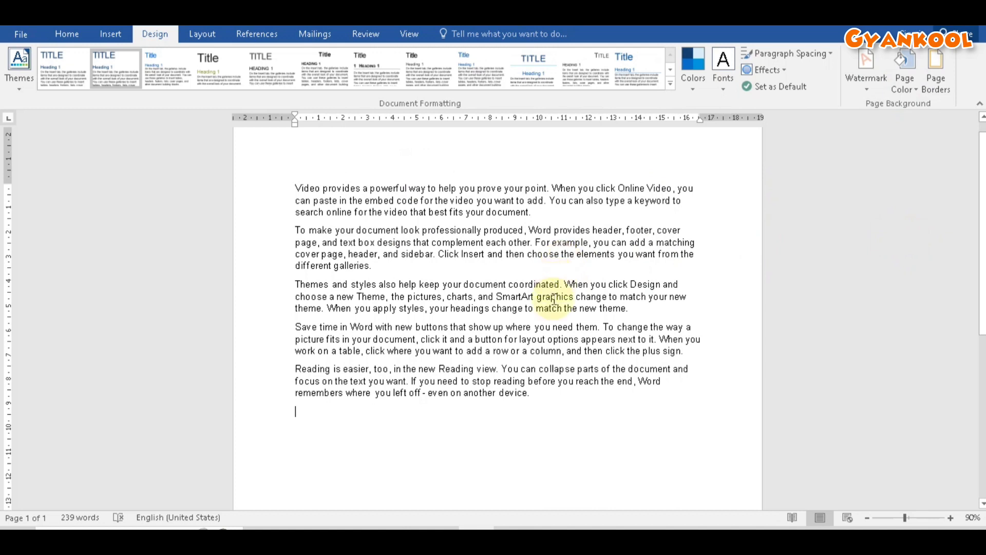
# Step: Apply a Box page border to the whole document in a thick-thin double line style, blue color and 4 ½ pt width
pyautogui.click(937, 73)
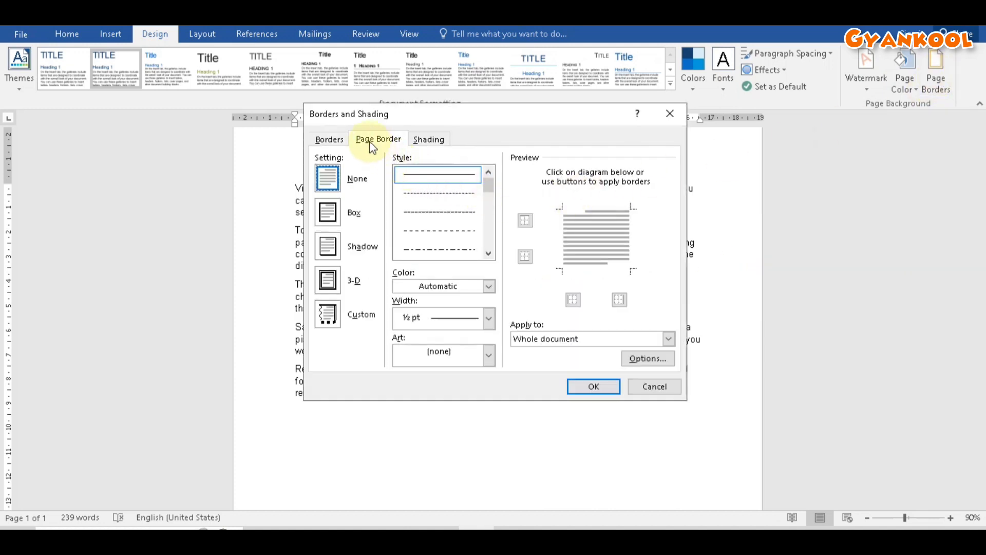
pyautogui.click(327, 212)
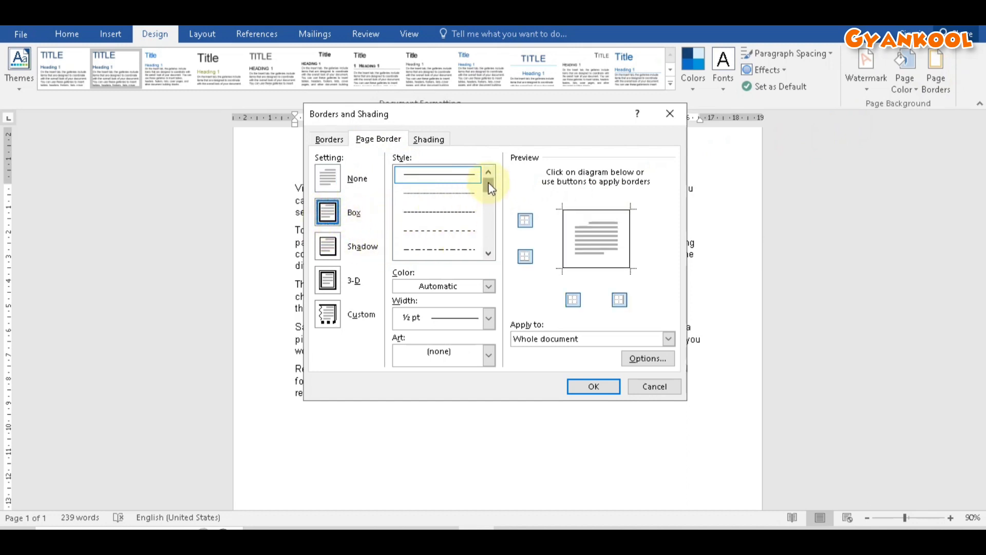
pyautogui.moveTo(488, 183); pyautogui.dragTo(489, 202)
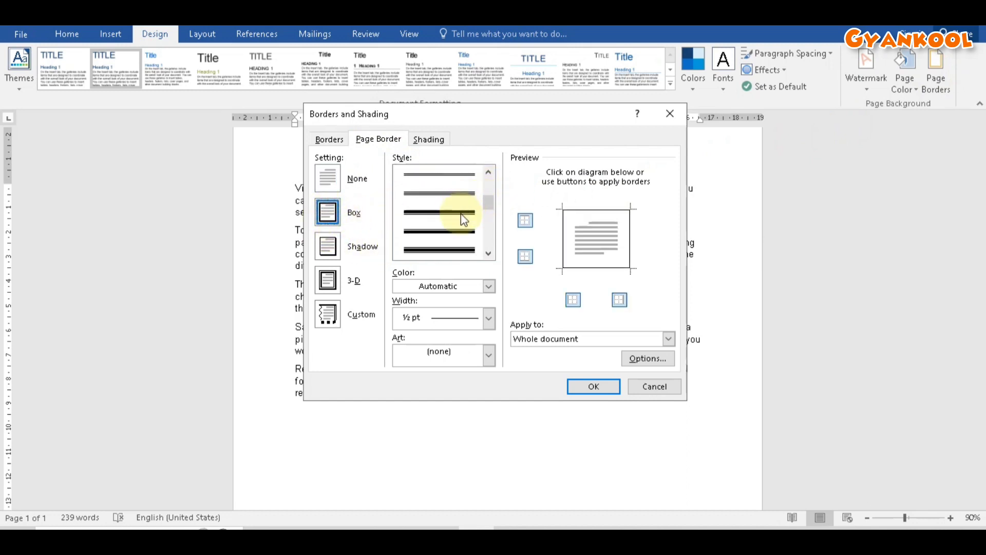
pyautogui.click(468, 226)
pyautogui.click(488, 286)
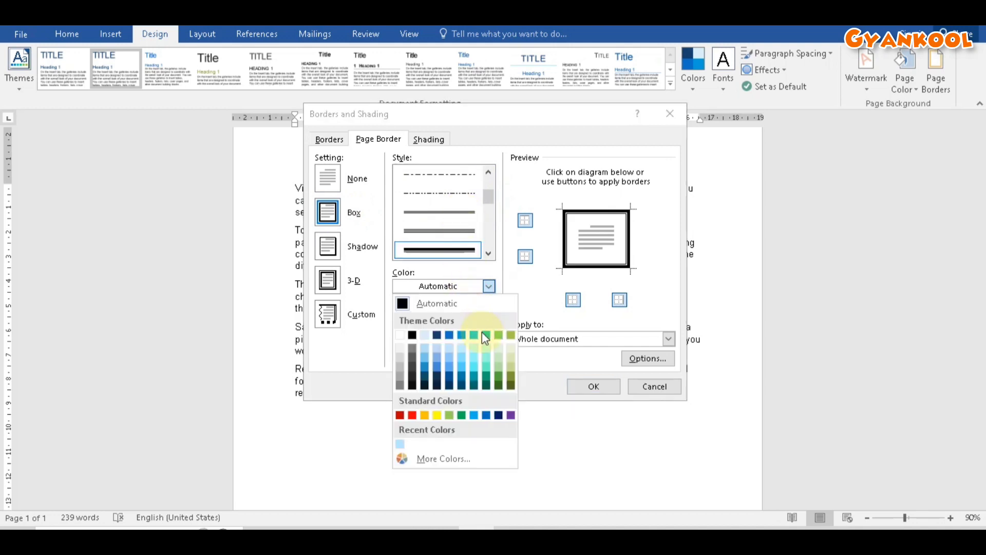
pyautogui.click(456, 339)
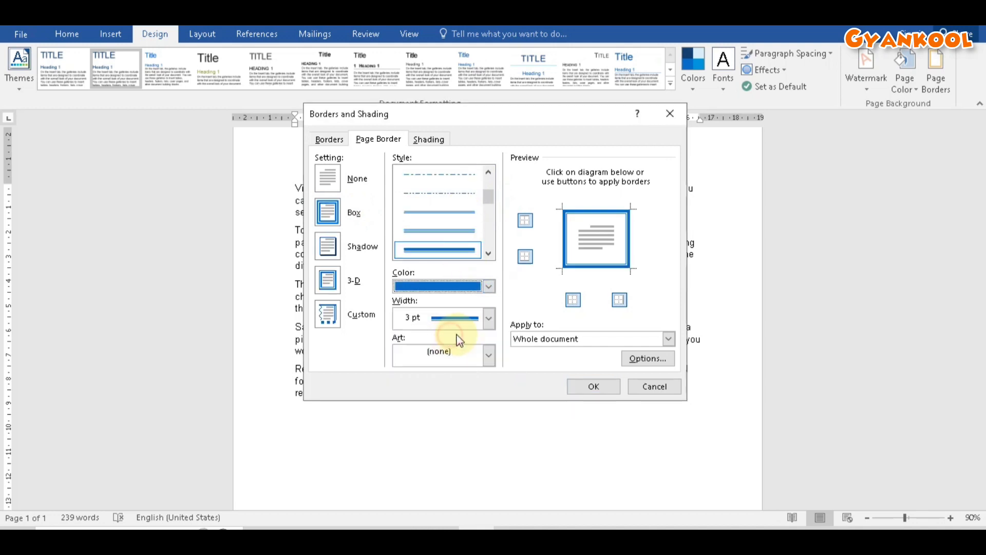
pyautogui.click(489, 318)
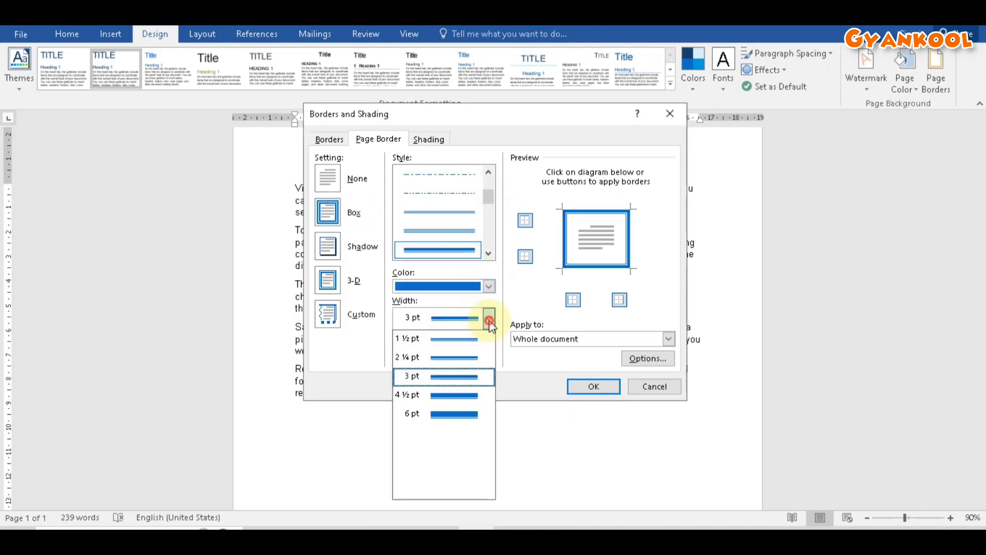
pyautogui.click(460, 400)
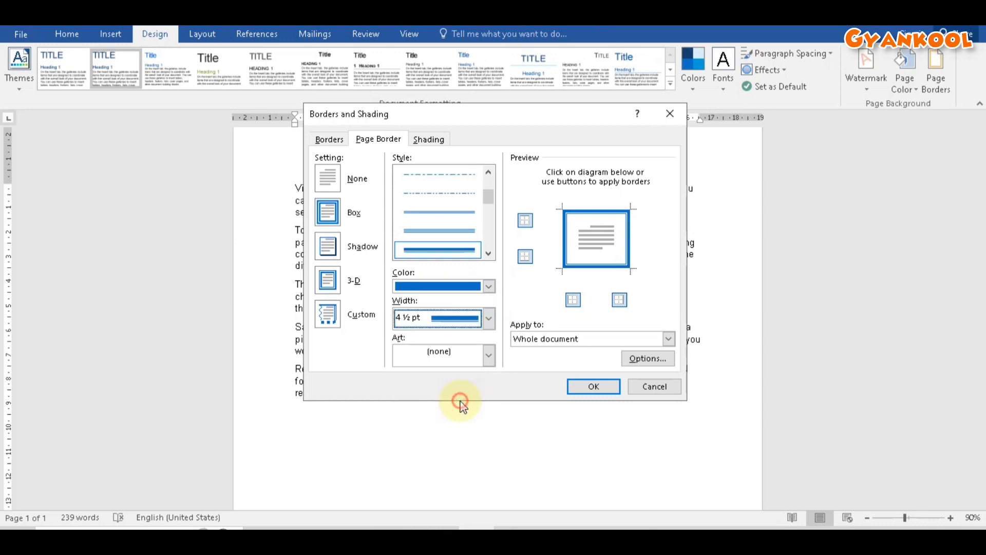
pyautogui.click(593, 387)
pyautogui.scroll(-5, 594, 386)
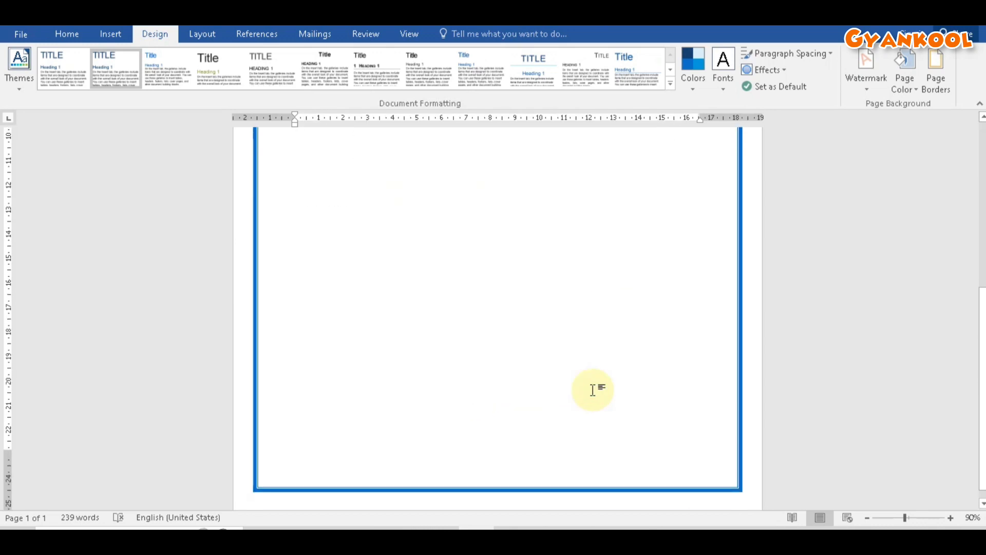
pyautogui.scroll(5, 594, 386)
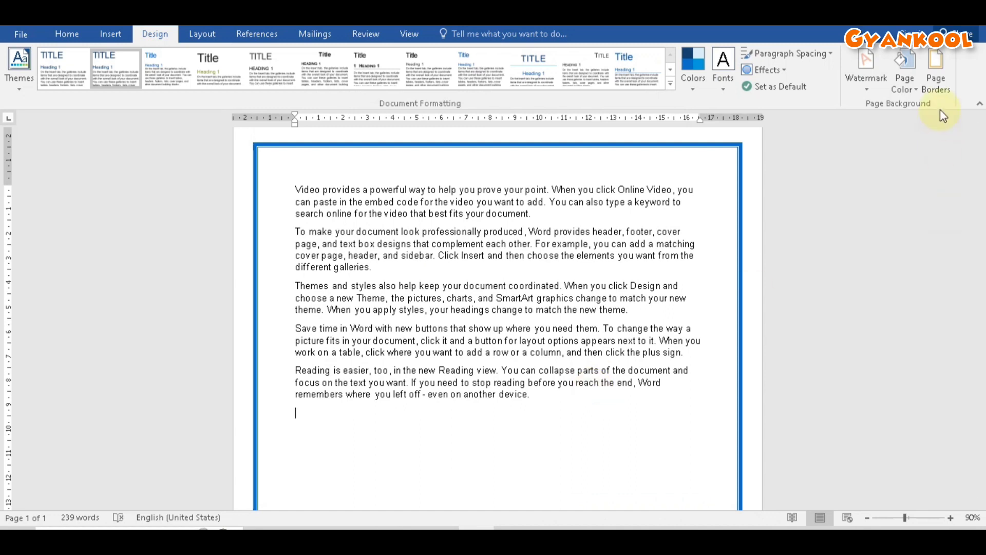
# Step: Replace the page border's line style with the red balloons art border
pyautogui.click(938, 77)
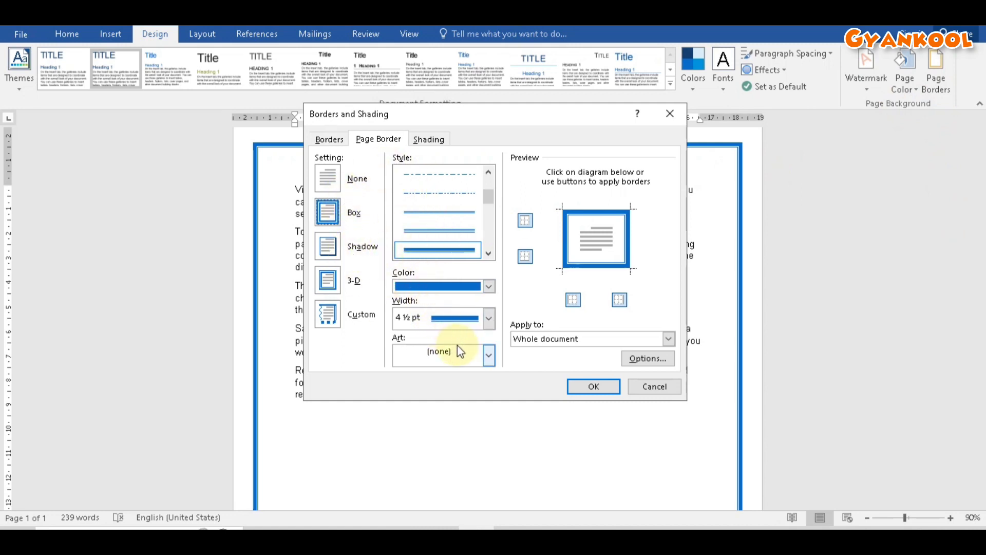
pyautogui.click(488, 355)
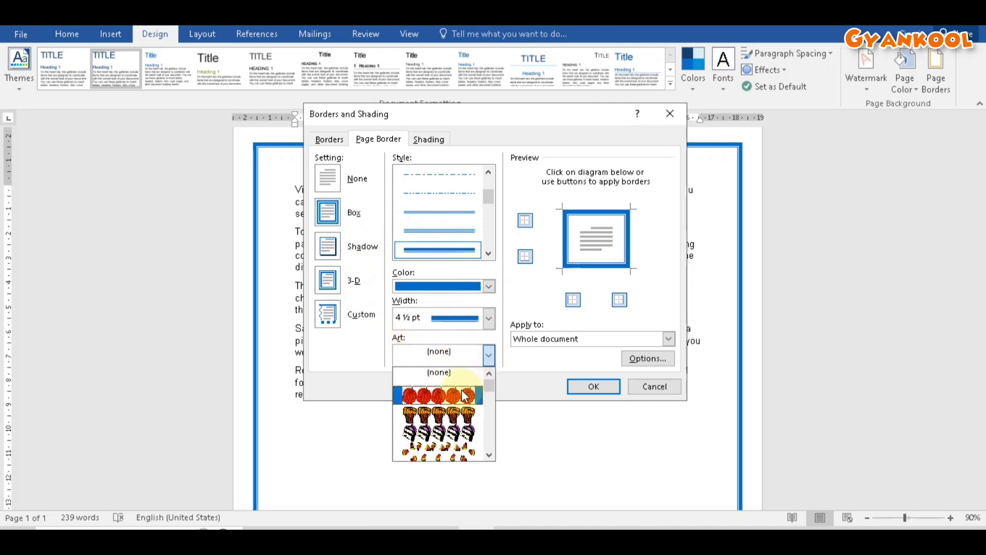
pyautogui.moveTo(486, 383); pyautogui.dragTo(490, 400)
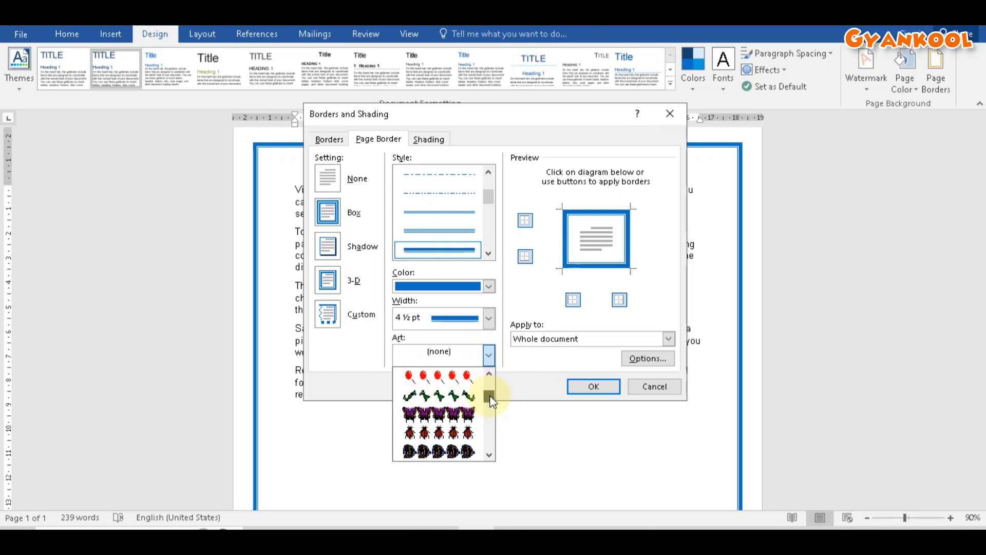
pyautogui.click(458, 380)
pyautogui.click(594, 390)
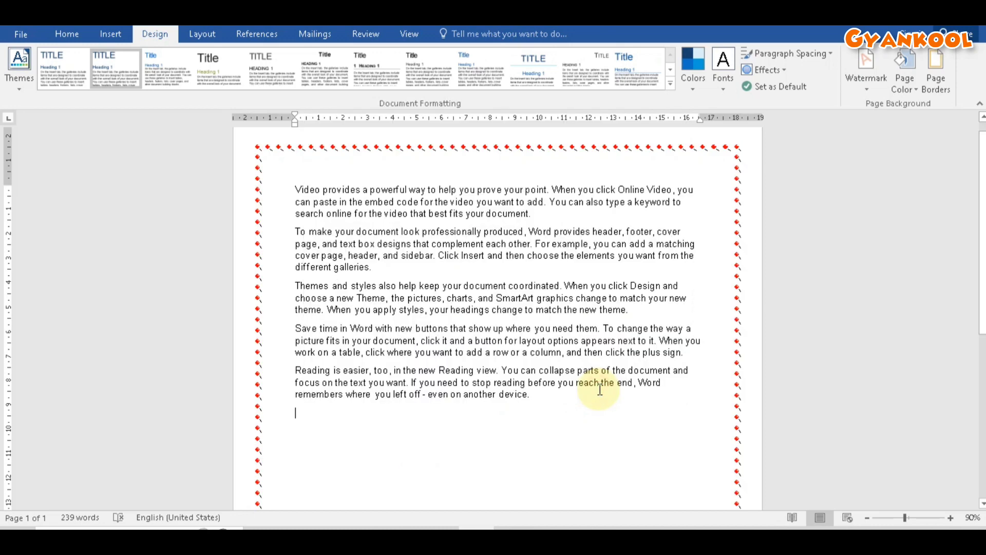
# Step: Change the page border art to the interlaced, braided pattern and color it blue
pyautogui.click(932, 80)
pyautogui.click(488, 355)
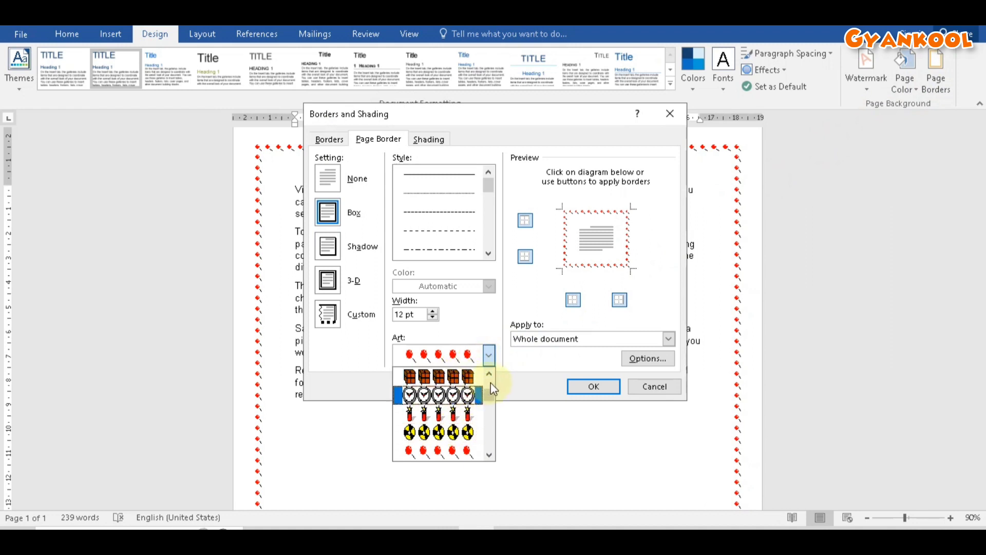
pyautogui.scroll(-5, 488, 402)
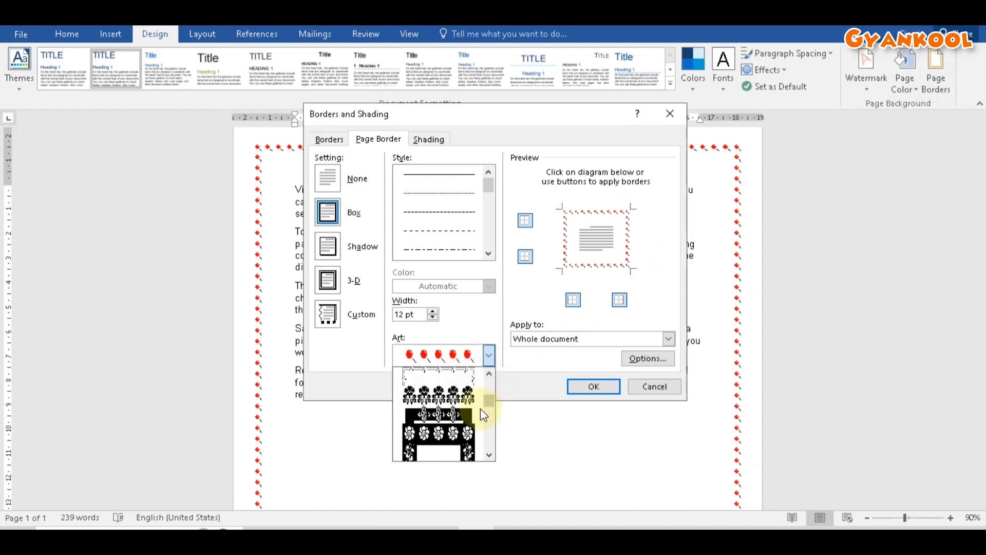
pyautogui.scroll(-6, 488, 399)
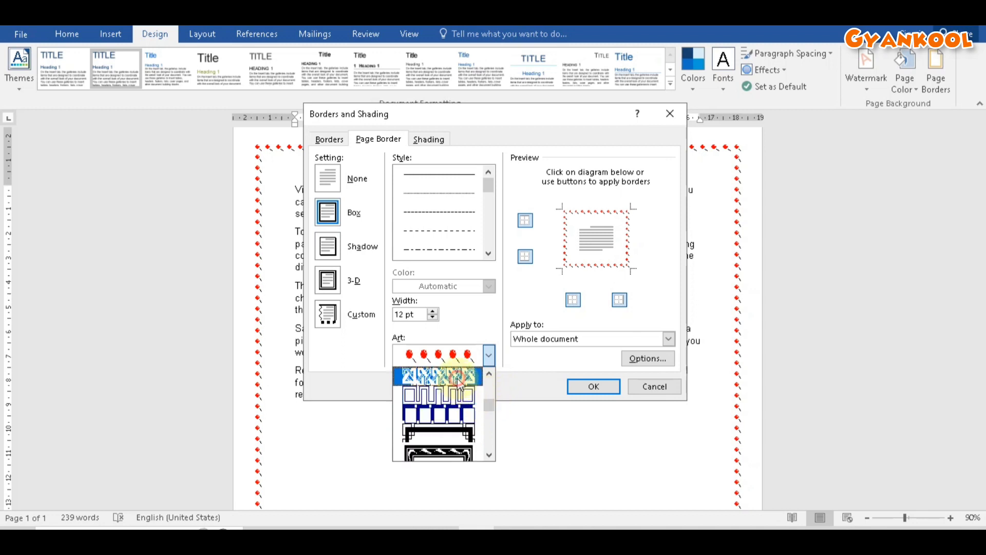
pyautogui.click(462, 377)
pyautogui.click(488, 286)
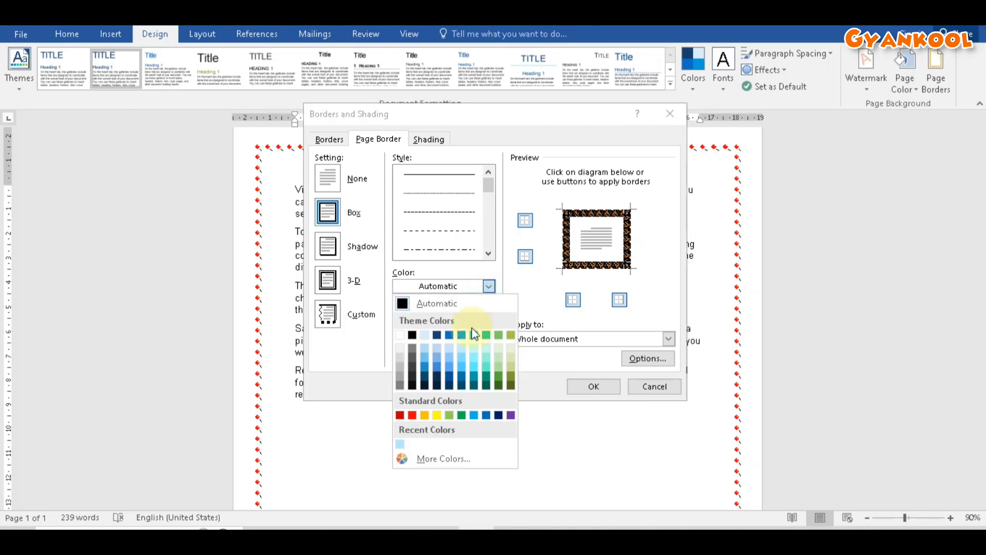
pyautogui.click(459, 335)
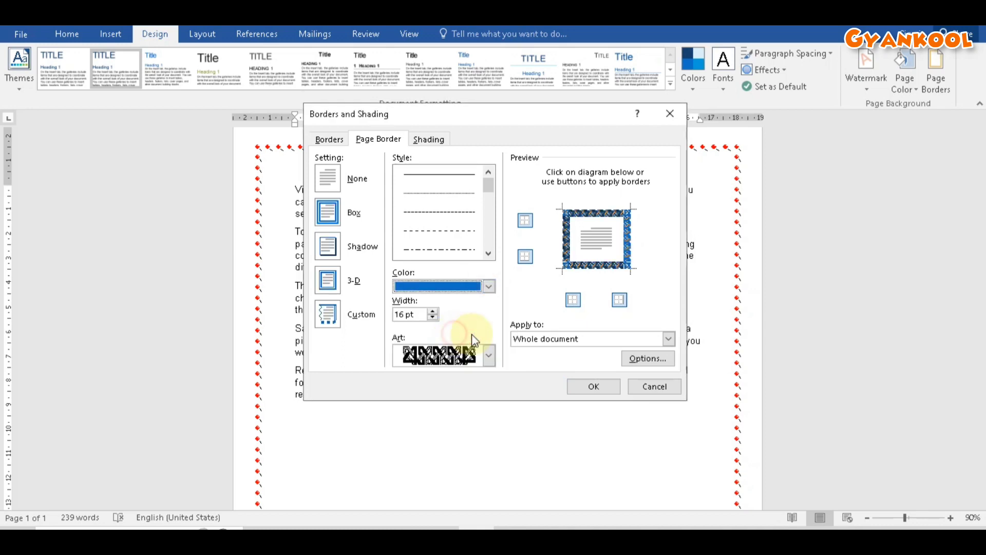
pyautogui.click(588, 387)
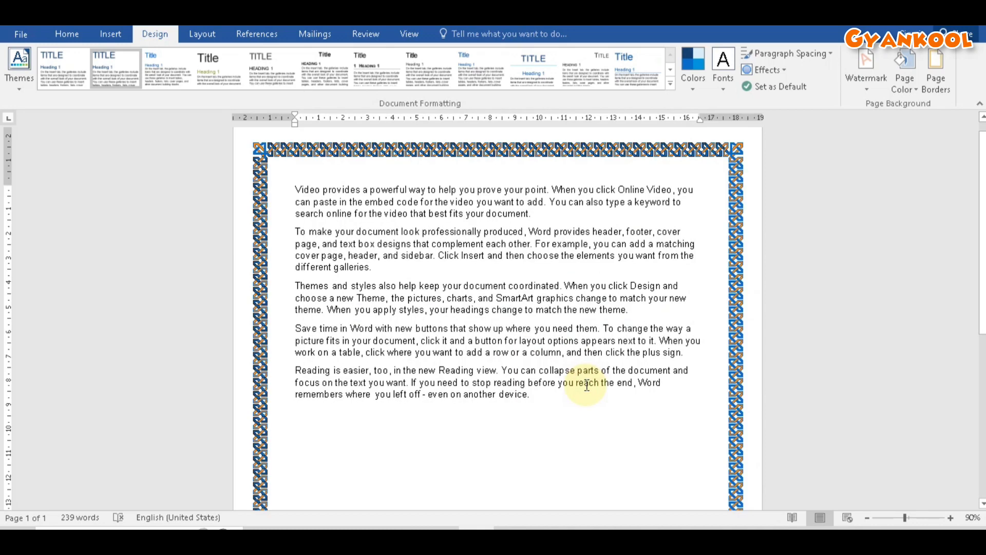
# Step: Remove the page border from the whole document by setting it to None
pyautogui.click(936, 90)
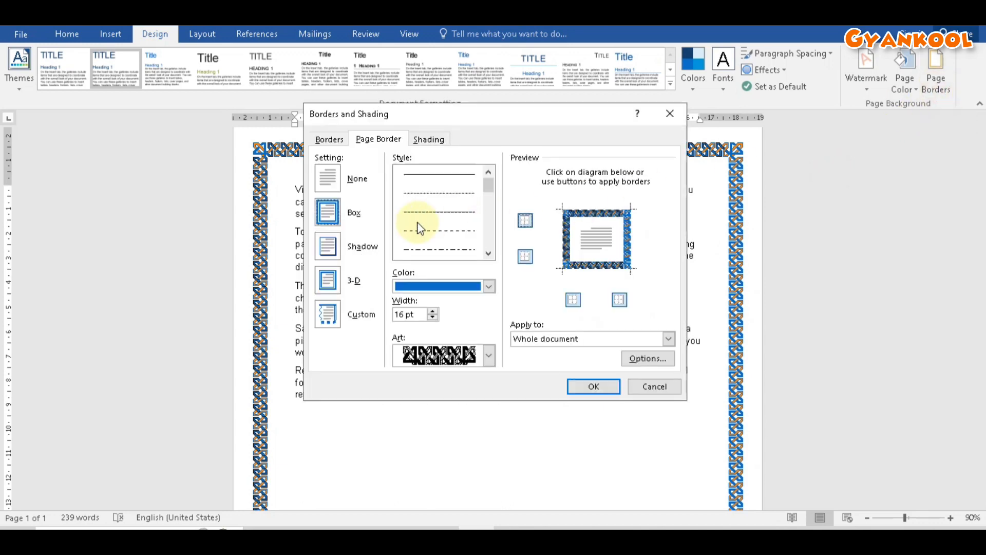
pyautogui.click(327, 180)
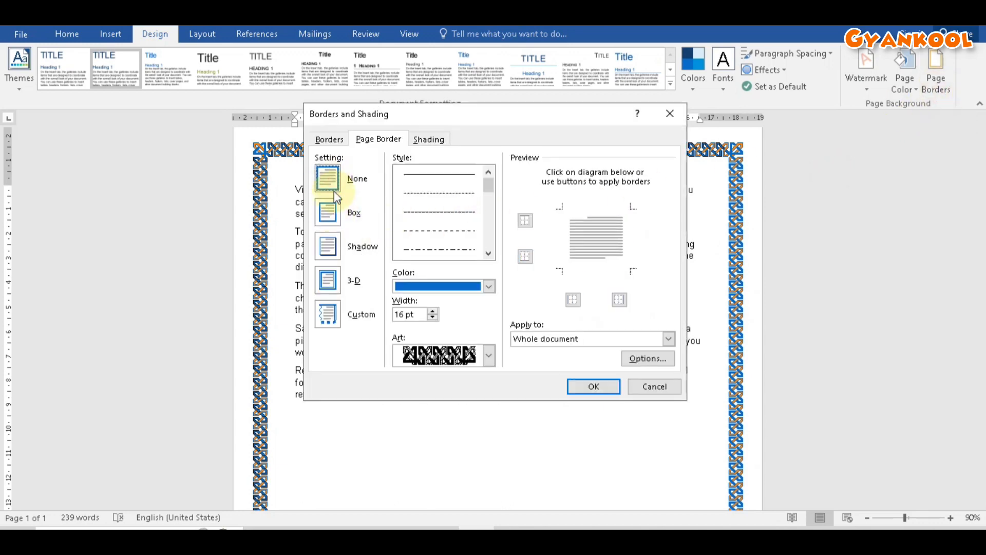
pyautogui.click(587, 386)
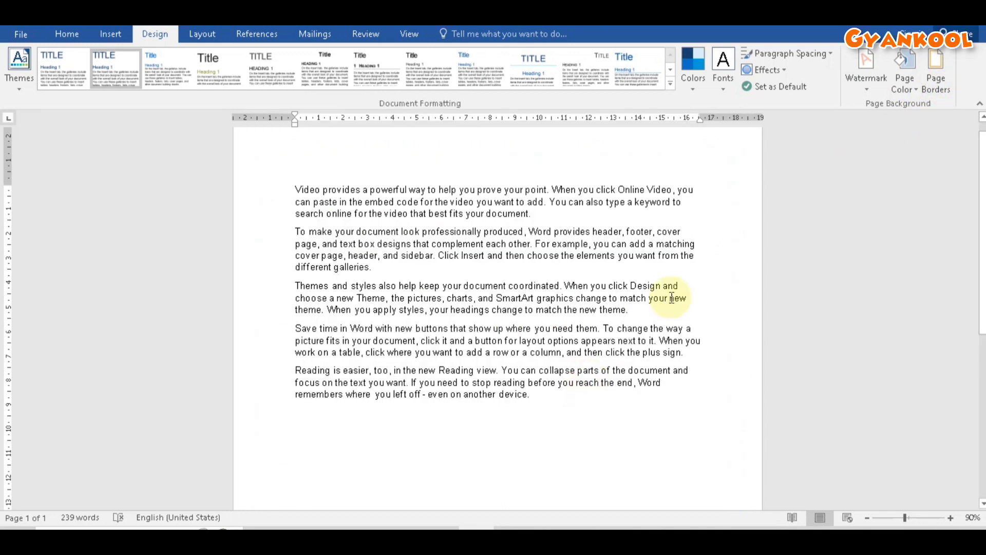
# Step: Add a custom picture watermark using smile.png from the Pictures folder, with Auto scale and Washout, and check it down through the second page
pyautogui.click(873, 90)
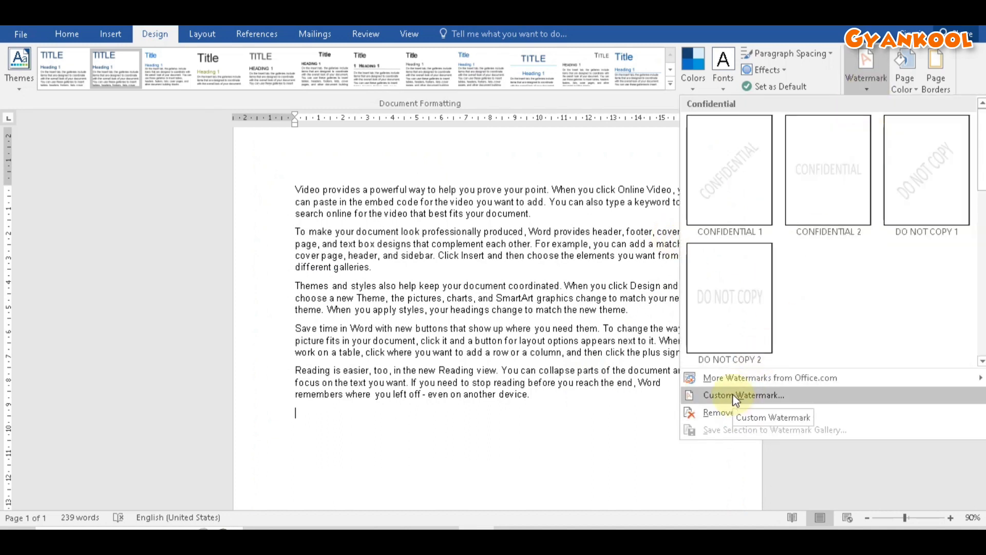
pyautogui.click(733, 395)
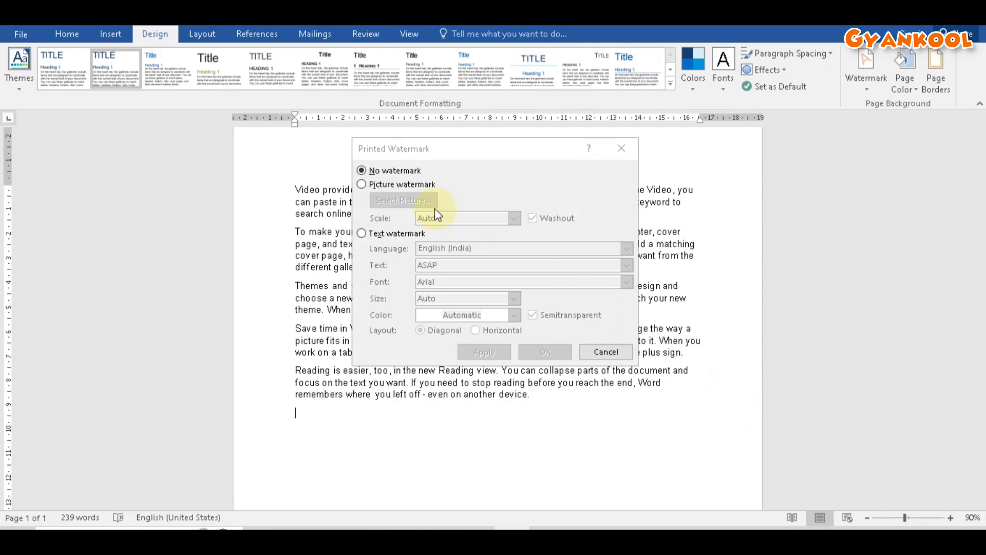
pyautogui.click(362, 184)
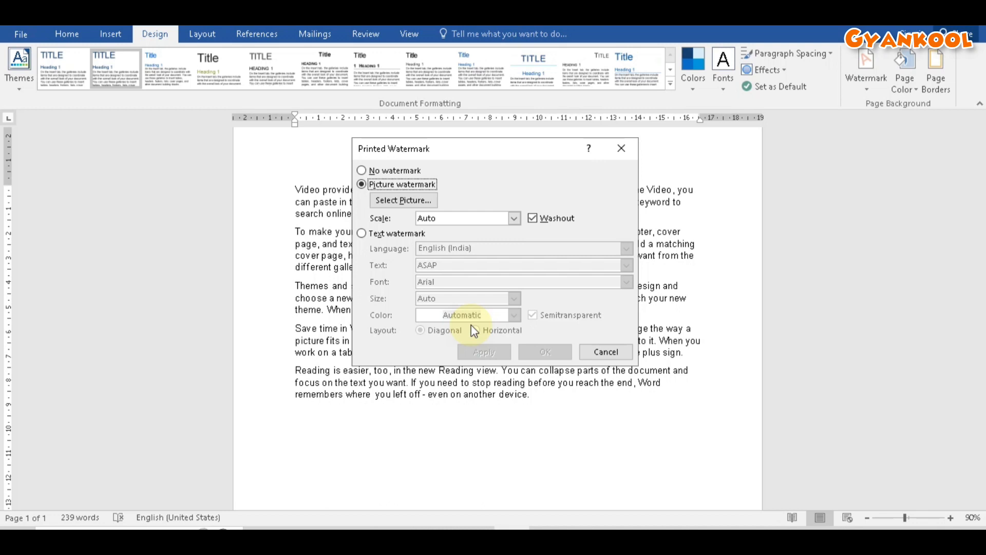
pyautogui.click(402, 201)
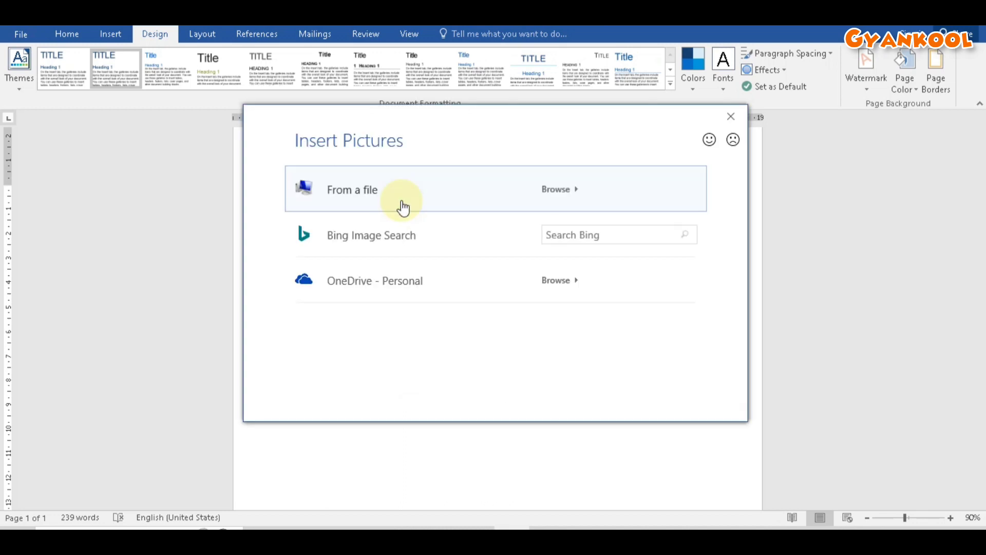
pyautogui.click(402, 205)
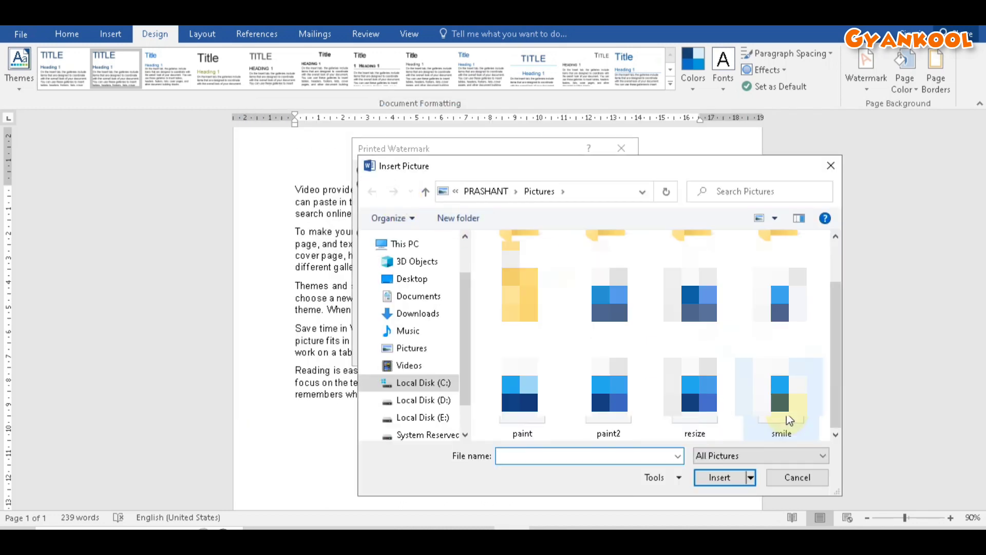
pyautogui.click(786, 418)
pyautogui.click(728, 478)
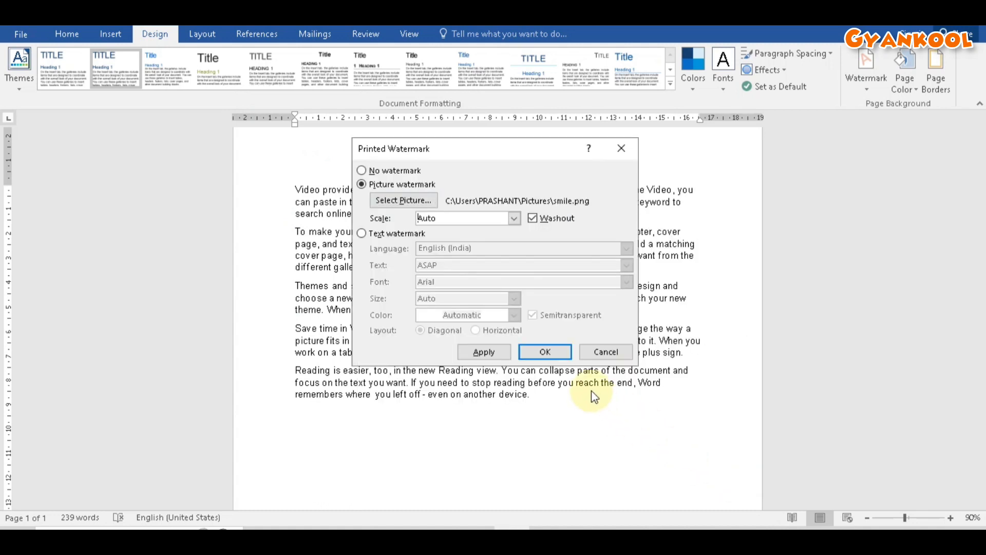
pyautogui.click(554, 357)
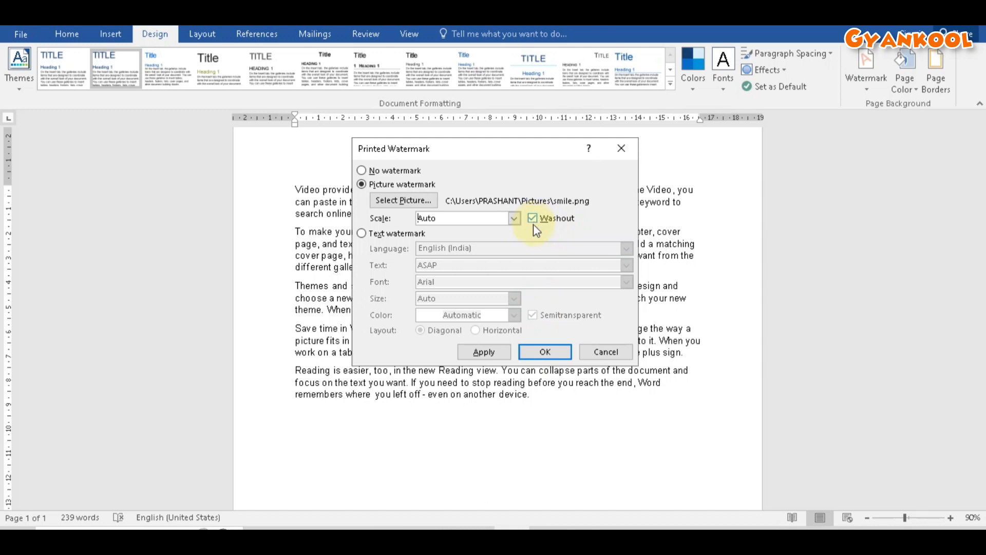
pyautogui.click(547, 353)
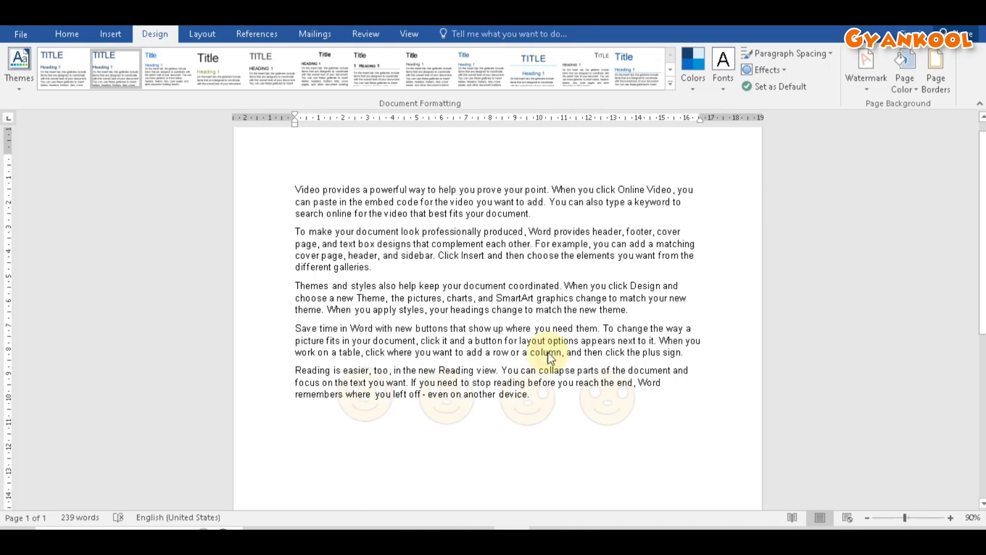
pyautogui.scroll(-3, 502, 205)
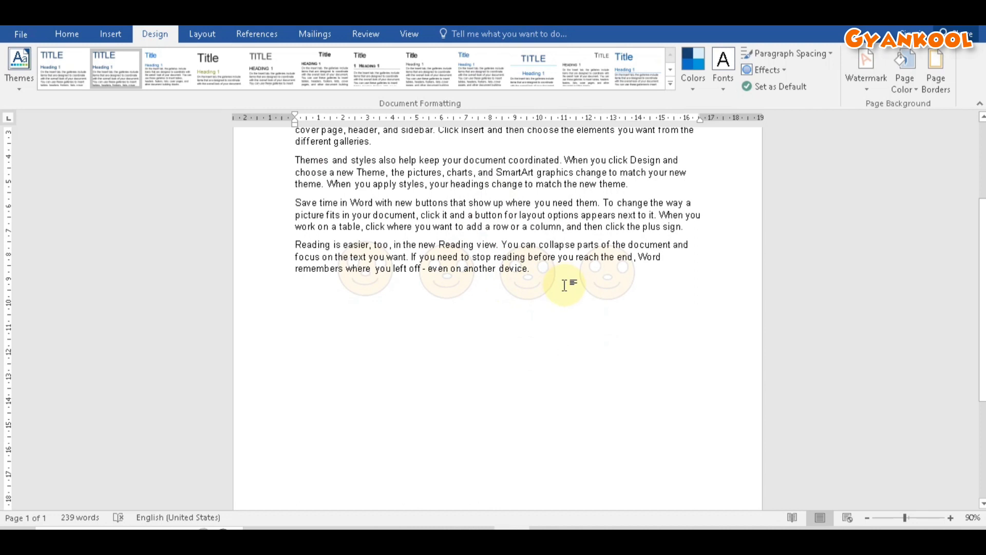
pyautogui.scroll(-7, 564, 285)
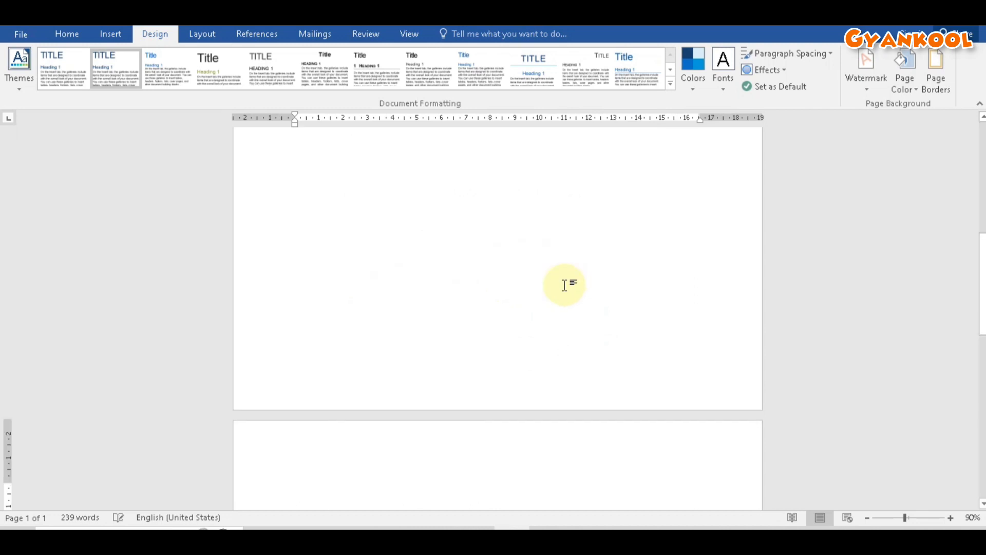
pyautogui.scroll(-10, 565, 285)
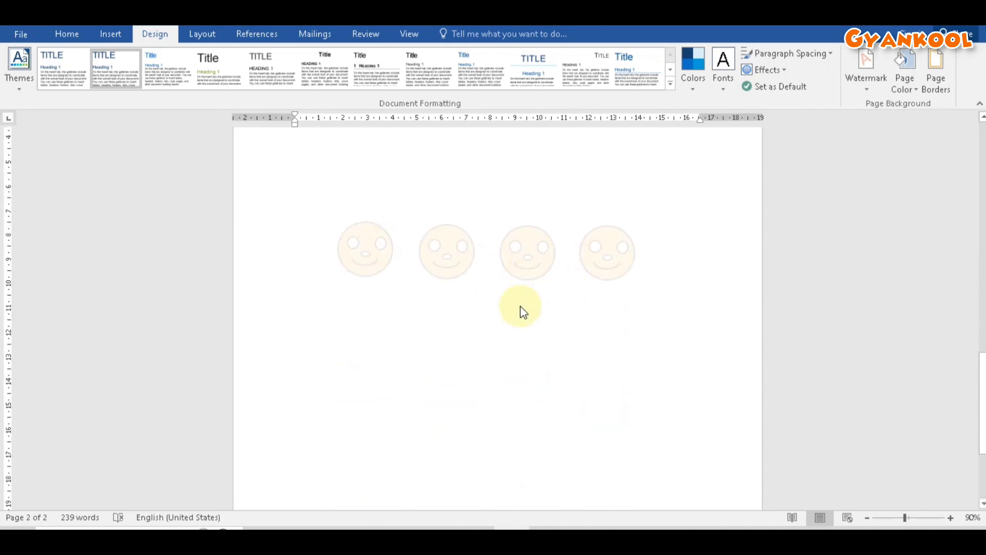
# Step: Remove the smiley picture watermark from the document
pyautogui.scroll(10, 546, 268)
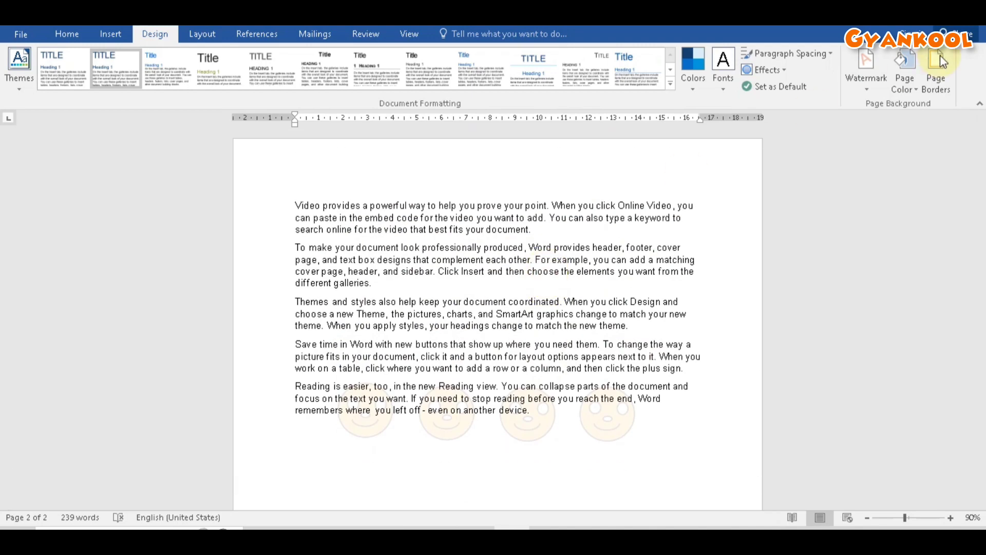
pyautogui.click(867, 88)
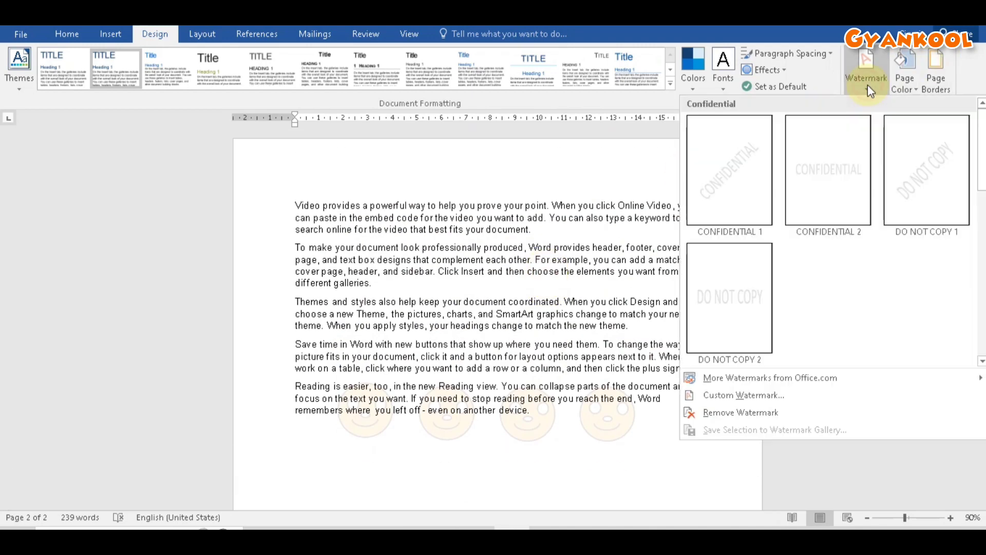
pyautogui.click(734, 411)
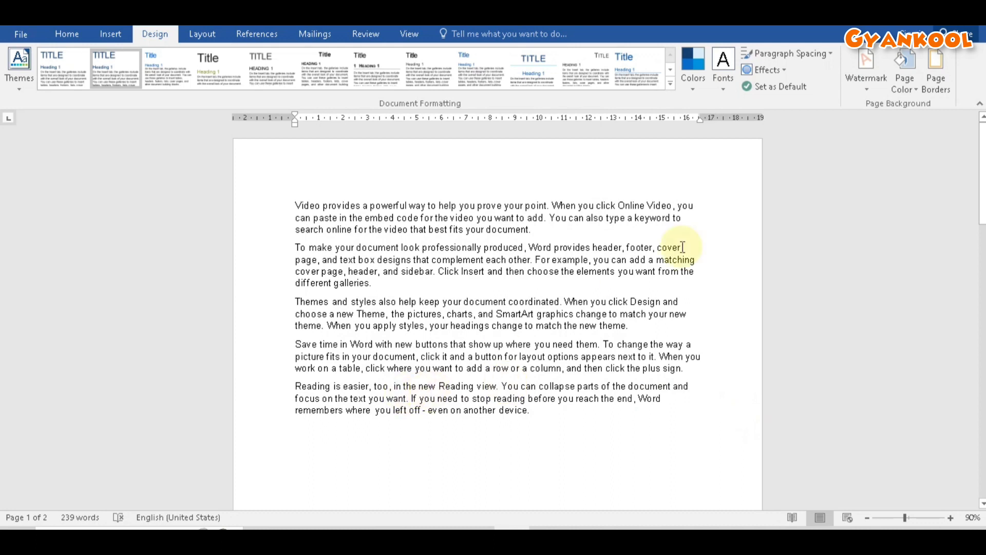
# Step: Set up a custom text watermark that reads GYANKOOL
pyautogui.click(859, 88)
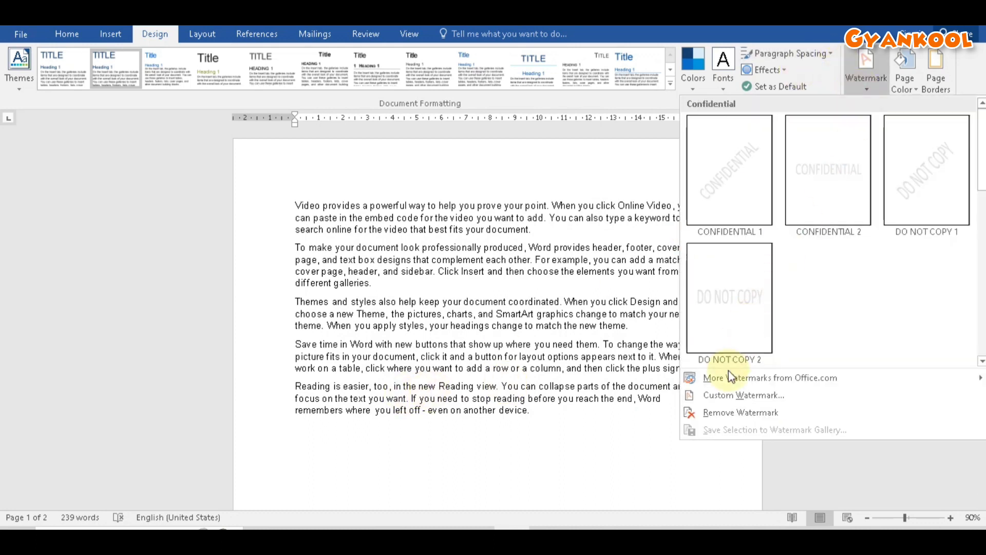
pyautogui.click(718, 396)
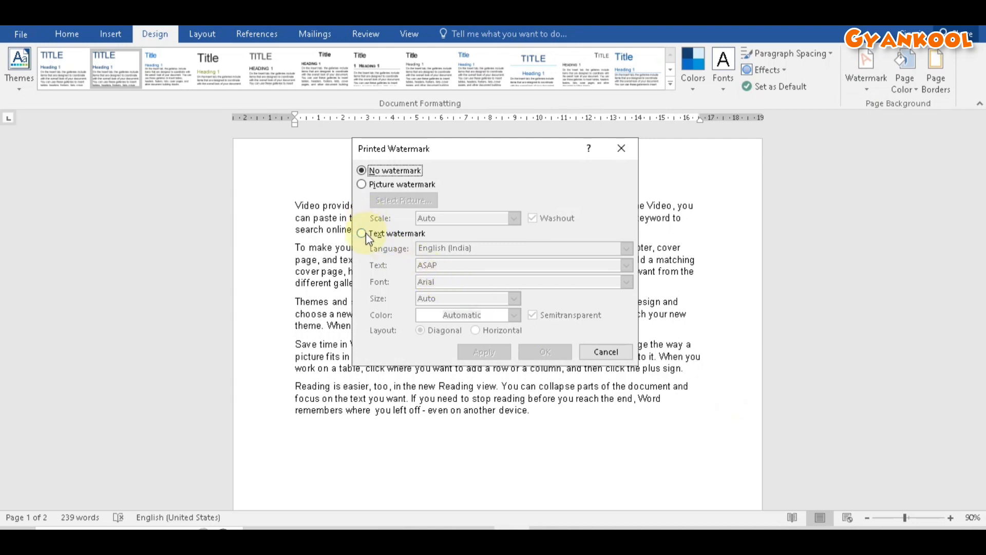
pyautogui.click(364, 234)
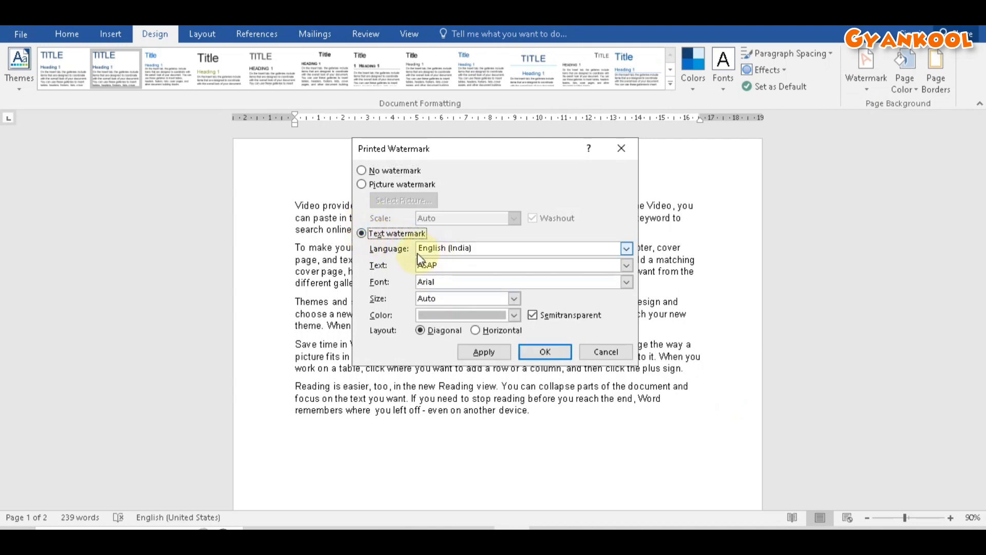
pyautogui.doubleClick(442, 266)
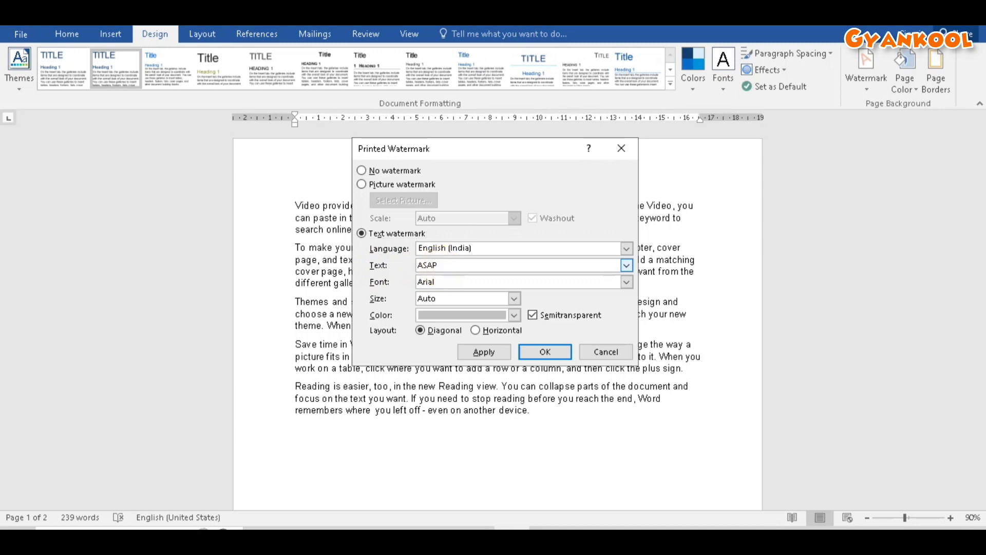
pyautogui.press('BackSpace')
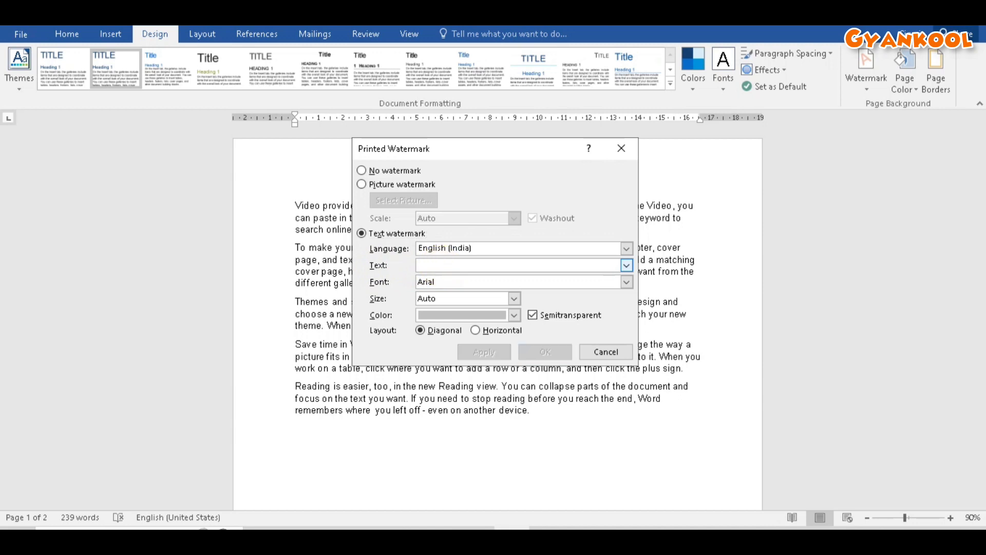
pyautogui.write('ABH')
pyautogui.press('BackSpace')
pyautogui.press('BackSpace')
pyautogui.press('BackSpace')
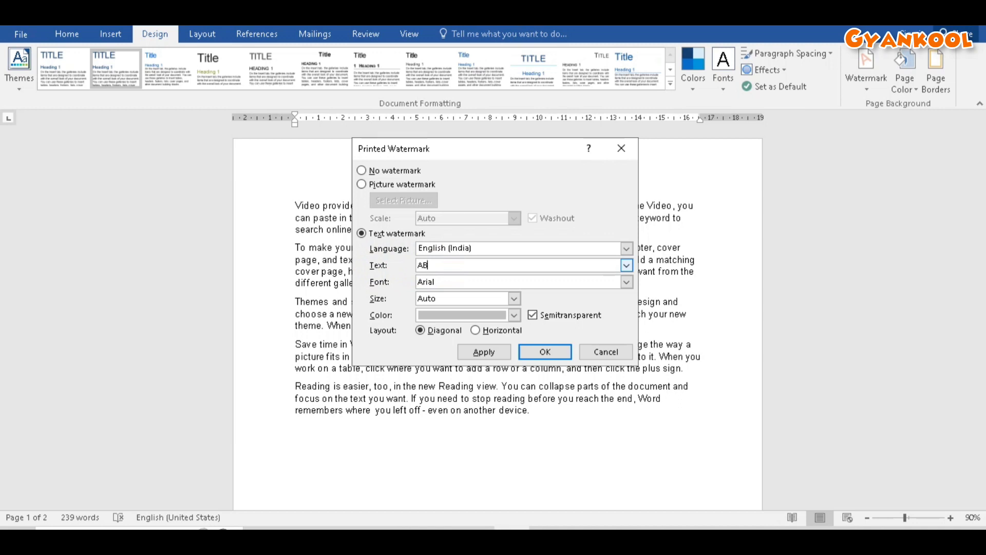
pyautogui.write('GYANKOOL')
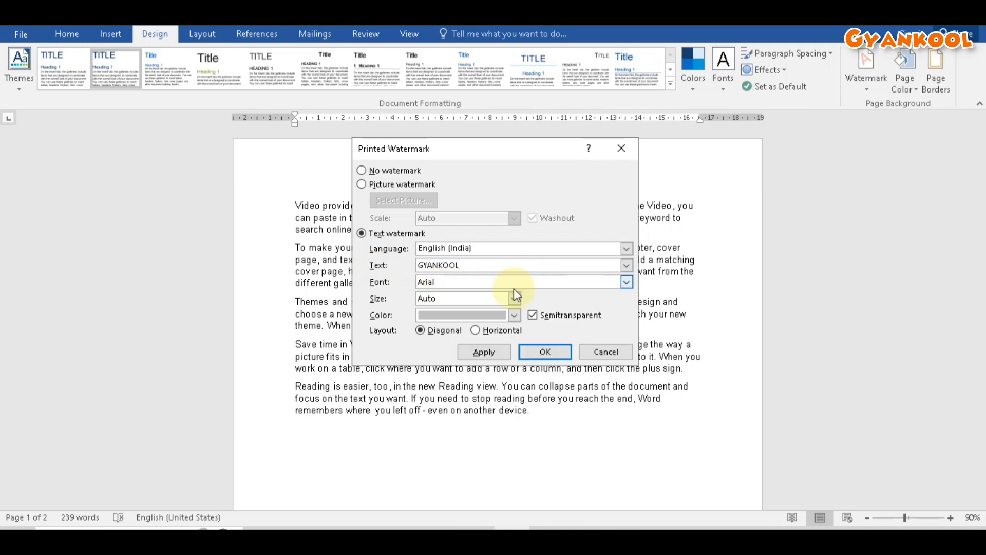
# Step: Set the GYANKOOL watermark's font to Arial Black and its color to standard red, and apply it to the document
pyautogui.click(626, 282)
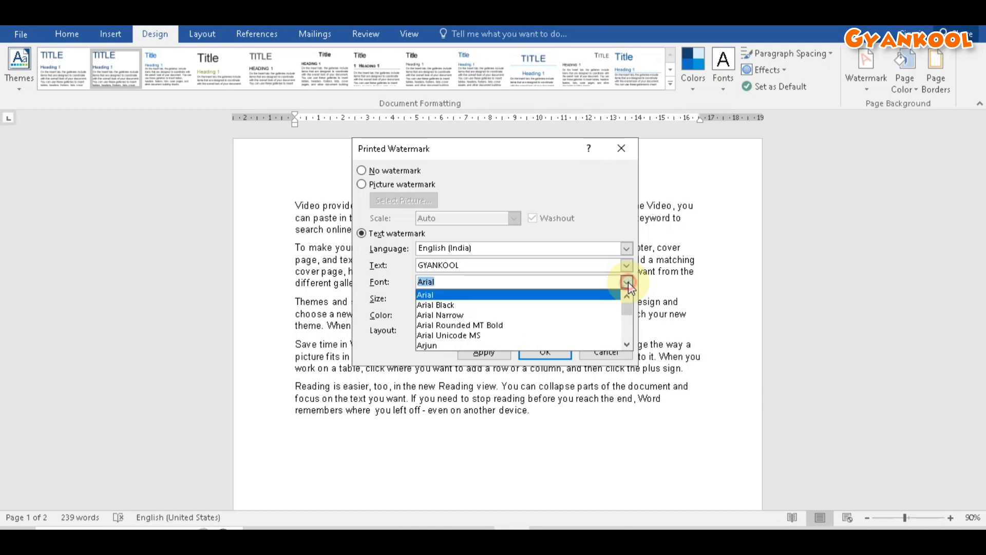
pyautogui.click(459, 305)
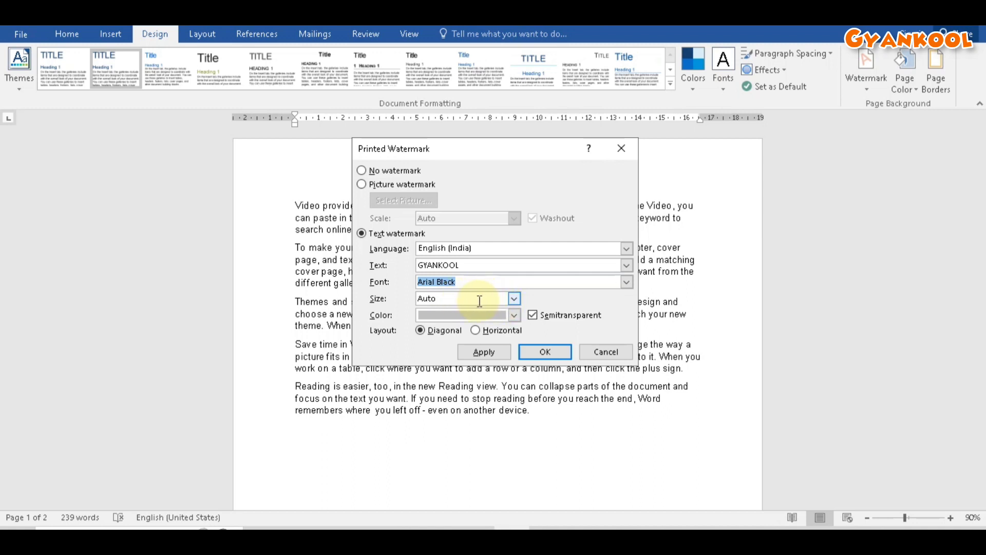
pyautogui.click(470, 316)
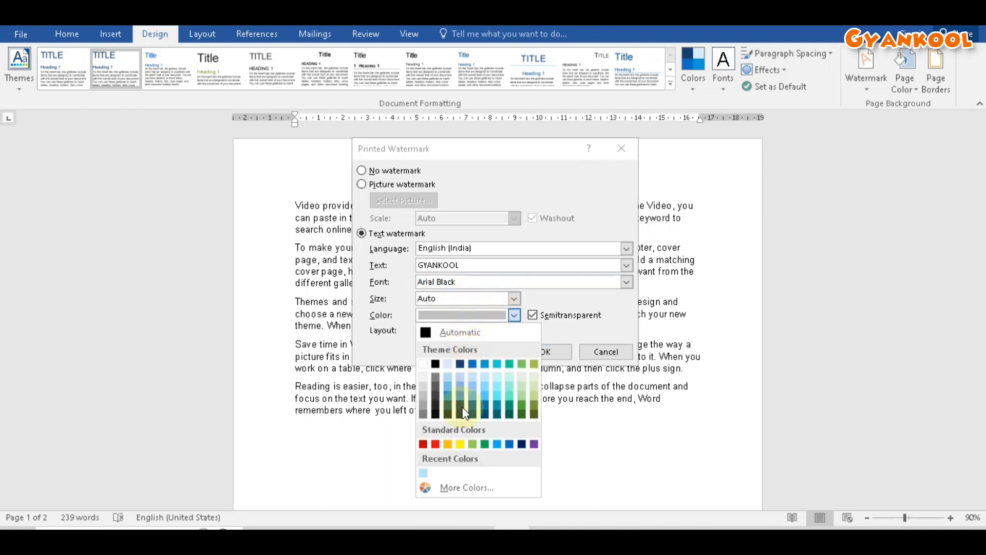
pyautogui.click(435, 443)
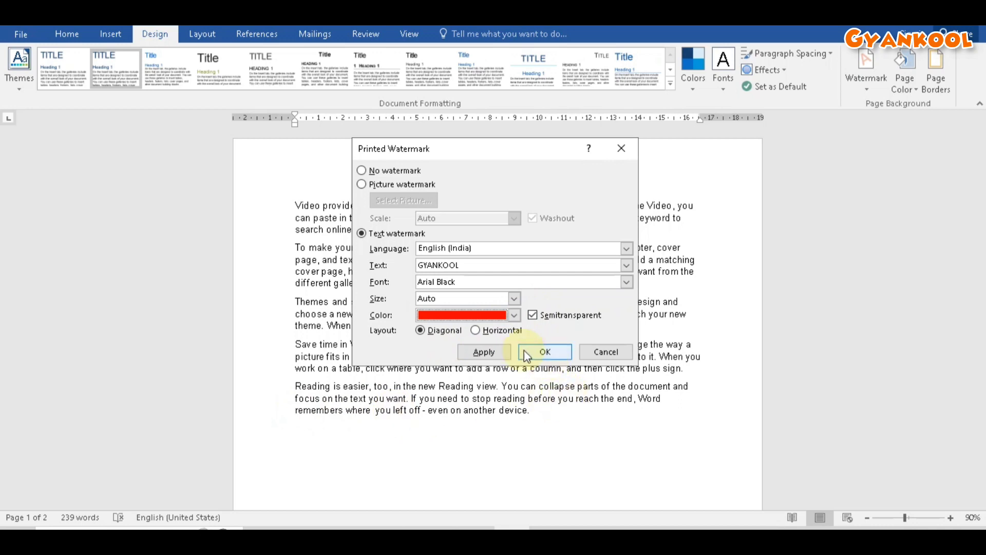
pyautogui.click(544, 351)
# Step: Check the red GYANKOOL watermark on both pages and remove it from the document
pyautogui.scroll(-8, 529, 350)
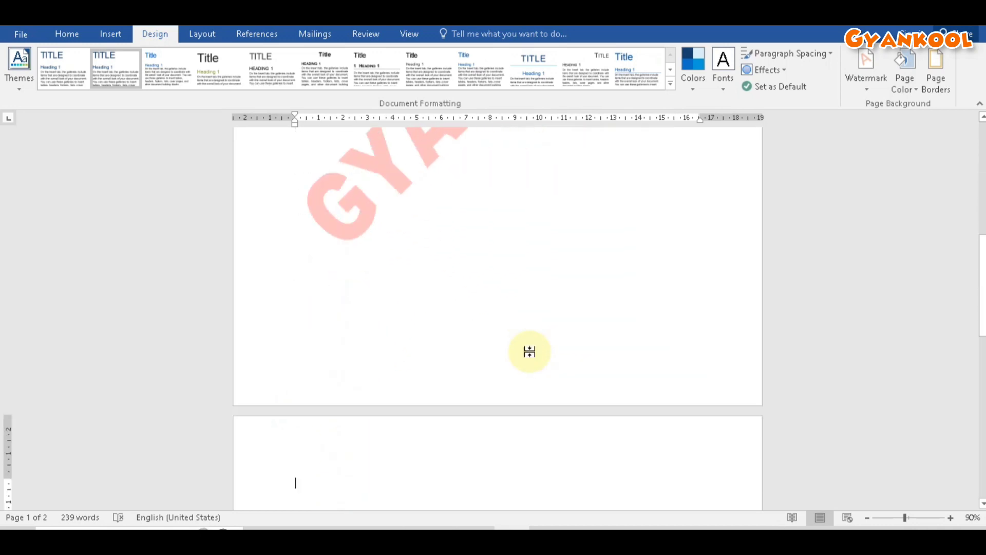
pyautogui.scroll(-8, 529, 351)
pyautogui.scroll(5, 529, 352)
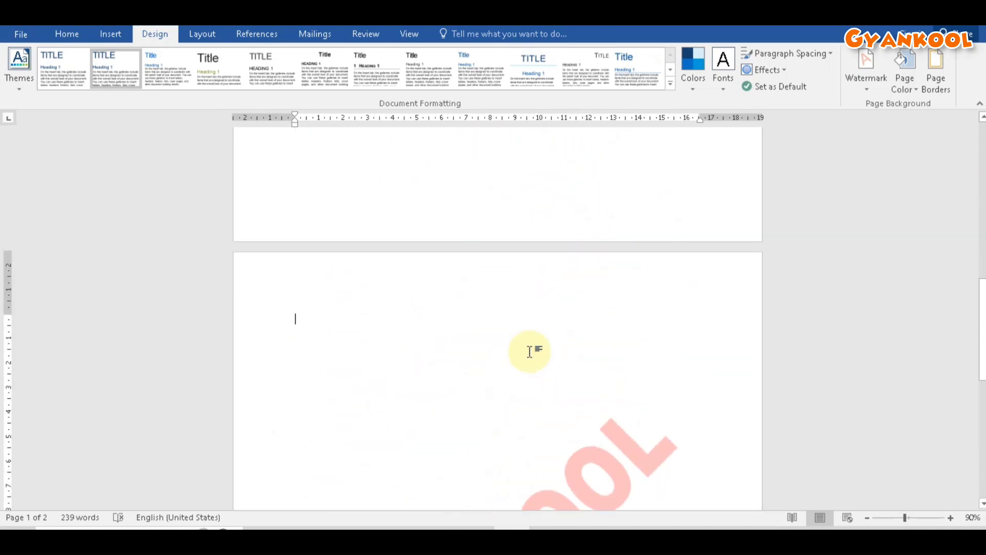
pyautogui.scroll(8, 529, 351)
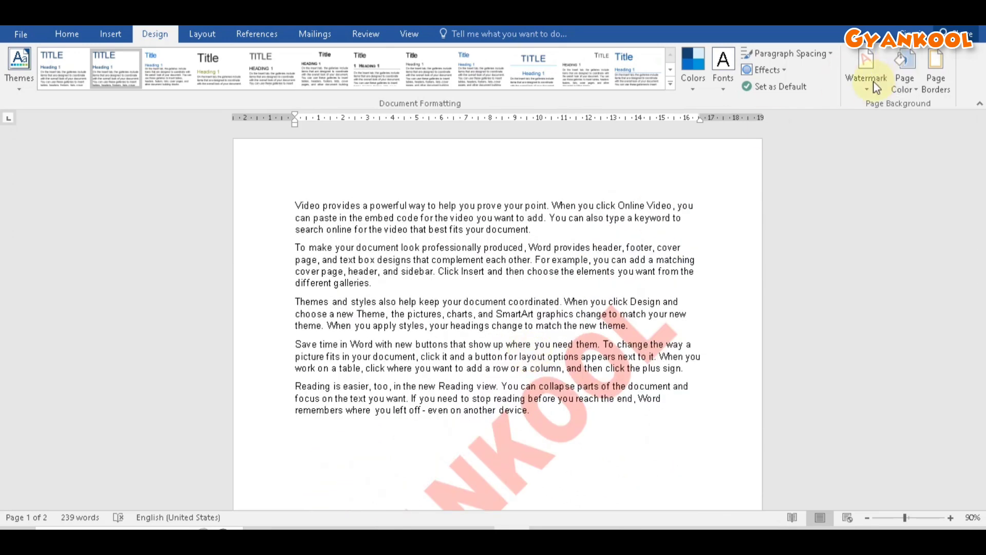
pyautogui.click(875, 89)
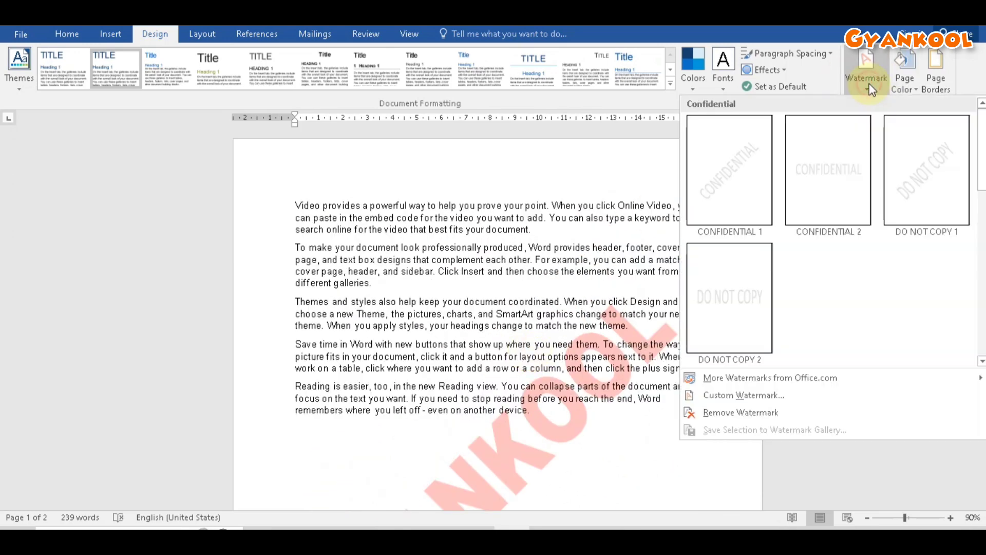
pyautogui.click(743, 413)
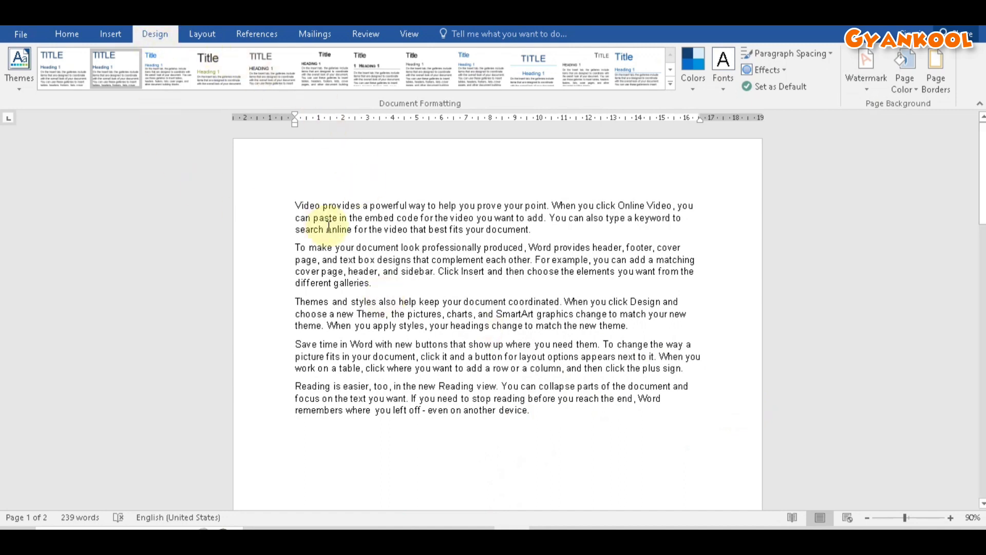
# Step: Examine the page's left, right, top and bottom margins on the horizontal and vertical rulers
pyautogui.click(207, 31)
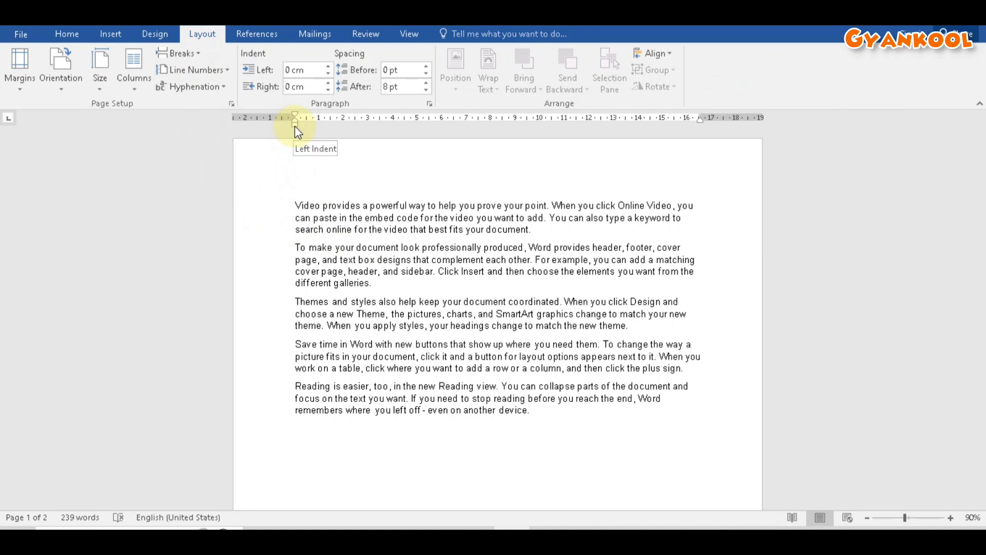
pyautogui.moveTo(295, 128); pyautogui.dragTo(297, 131)
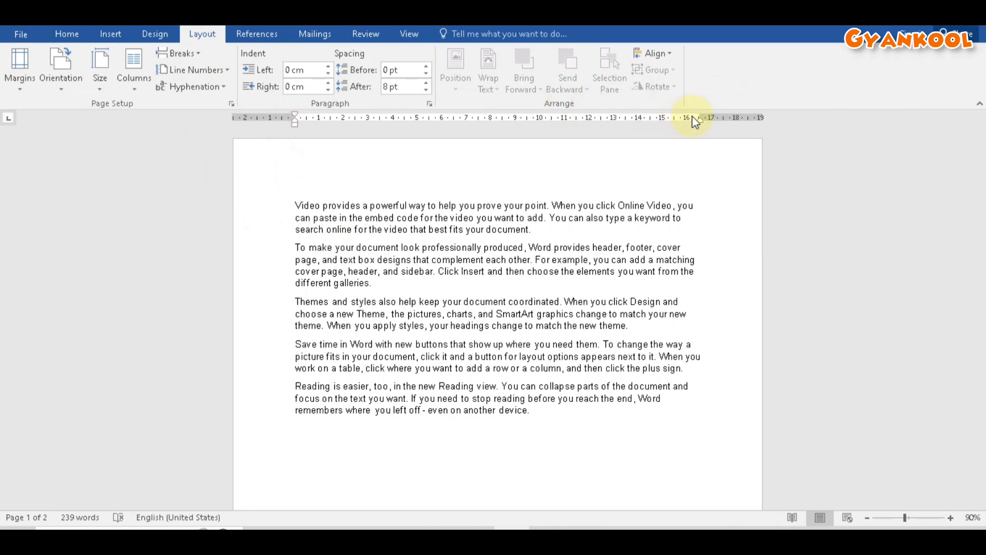
pyautogui.moveTo(700, 116); pyautogui.dragTo(700, 116)
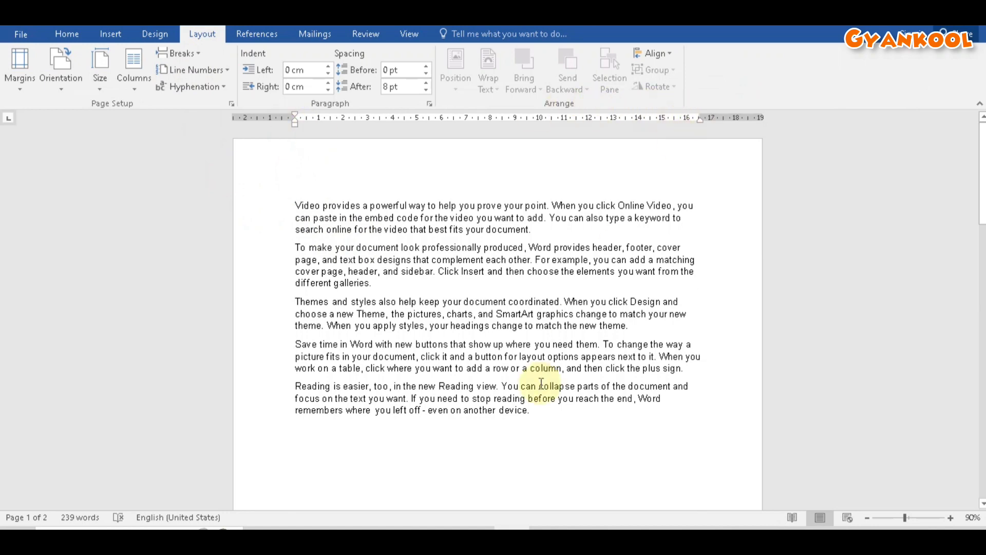
pyautogui.scroll(-8, 540, 382)
pyautogui.scroll(8, 254, 410)
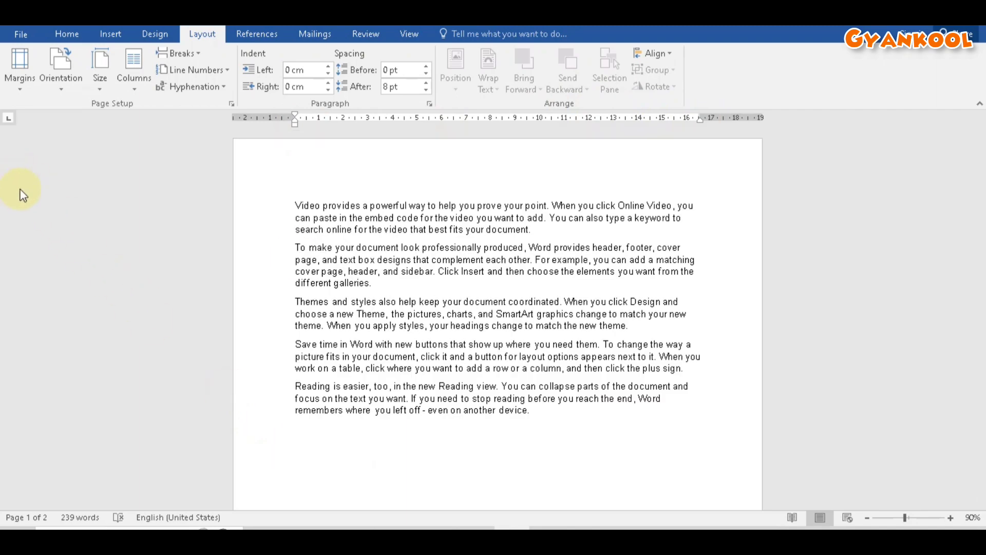
pyautogui.click(295, 206)
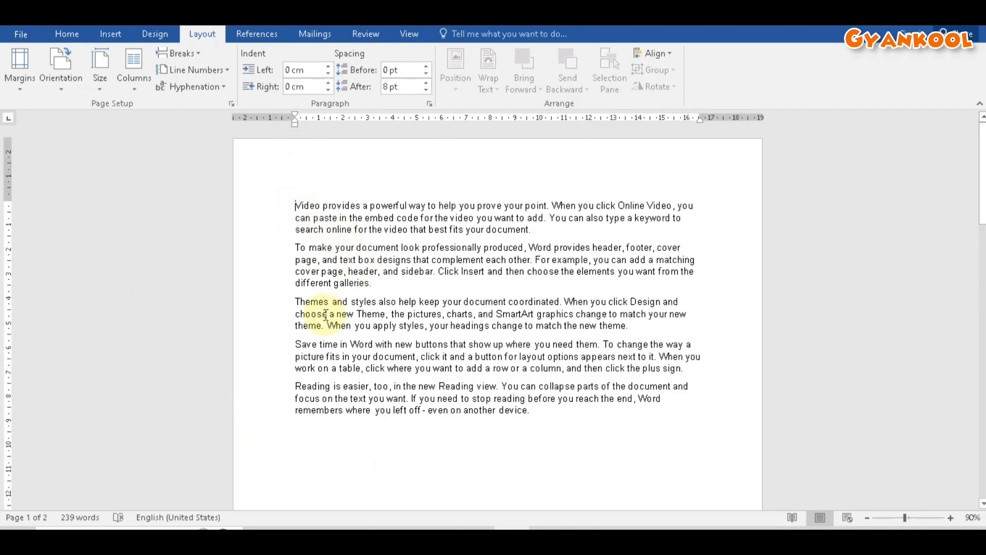
pyautogui.scroll(-9, 326, 315)
pyautogui.scroll(-1, 327, 224)
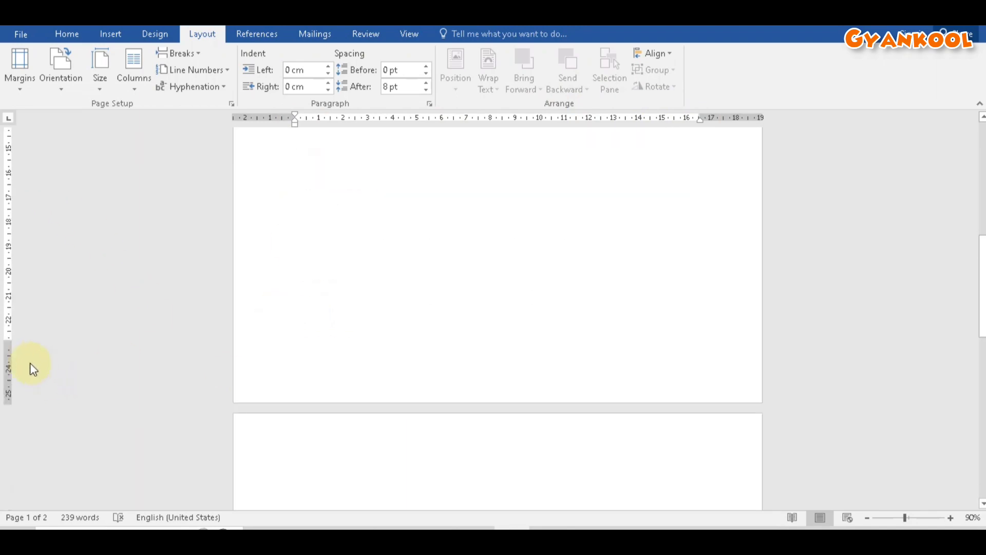
pyautogui.click(9, 341)
pyautogui.scroll(8, 331, 287)
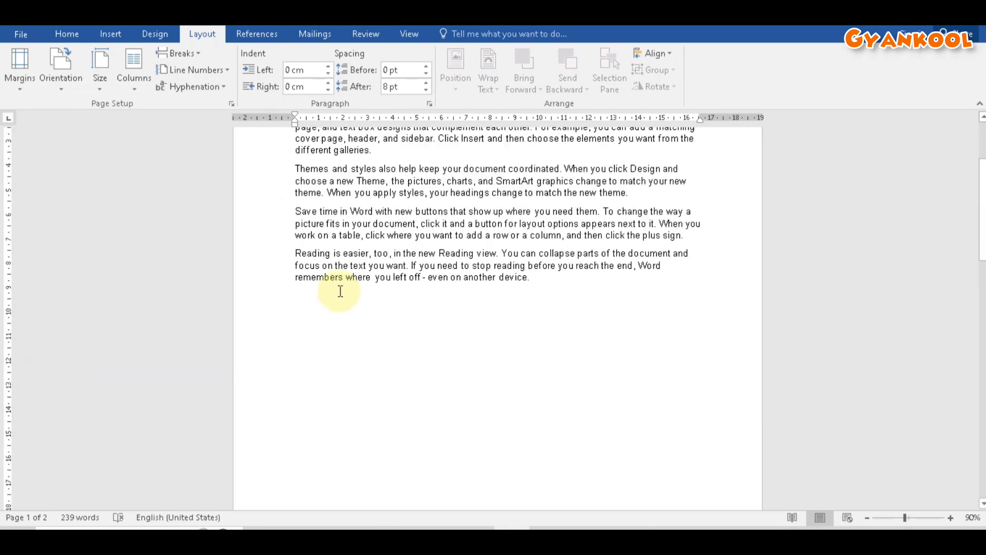
pyautogui.scroll(1, 525, 273)
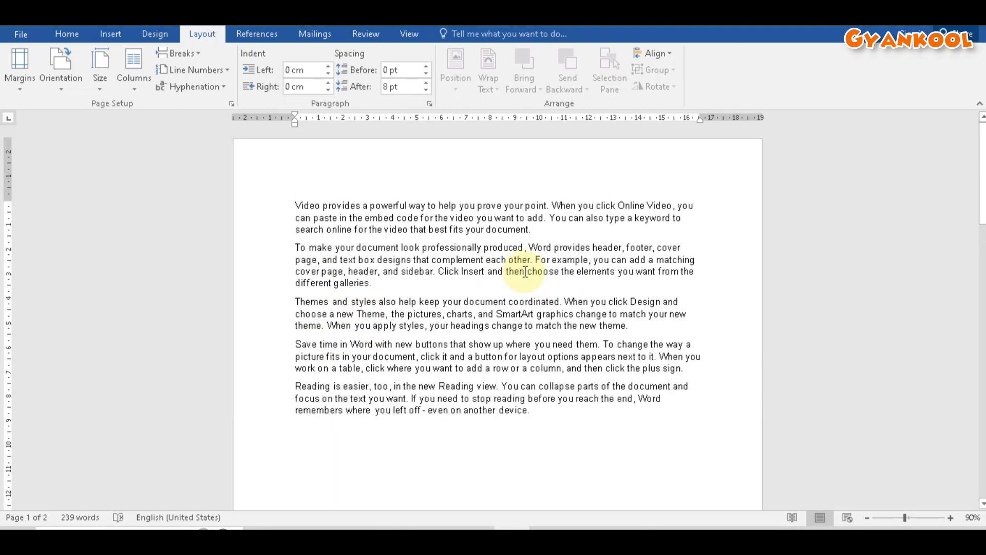
# Step: Apply the Narrow page margins and add sample paragraphs with =rand() below the existing text
pyautogui.click(16, 85)
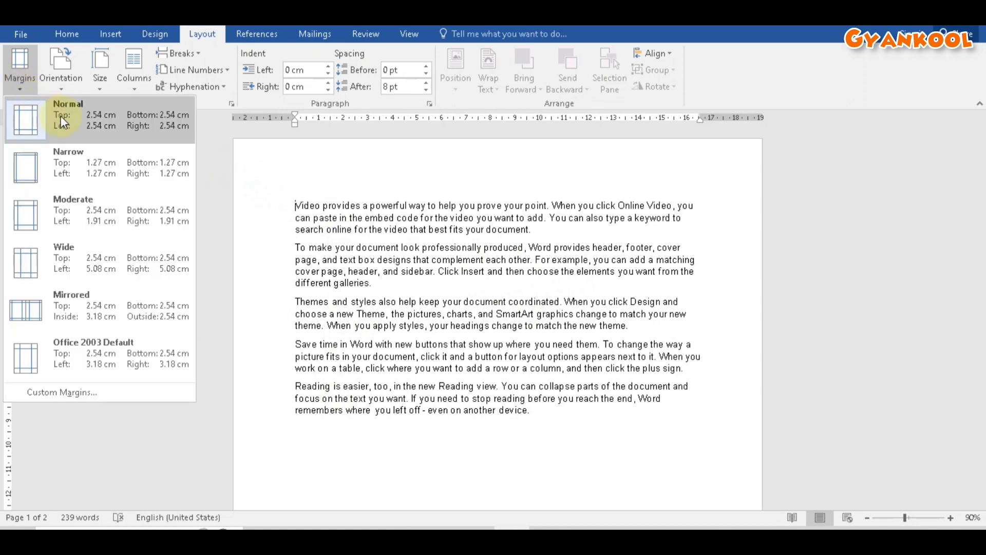
pyautogui.click(82, 171)
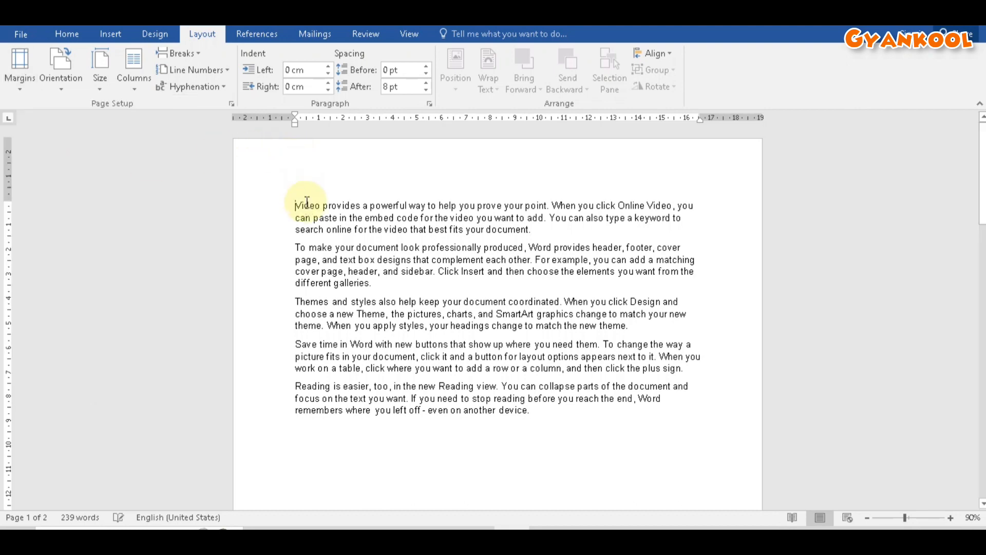
pyautogui.click(348, 377)
pyautogui.press('Return')
pyautogui.write('=ran')
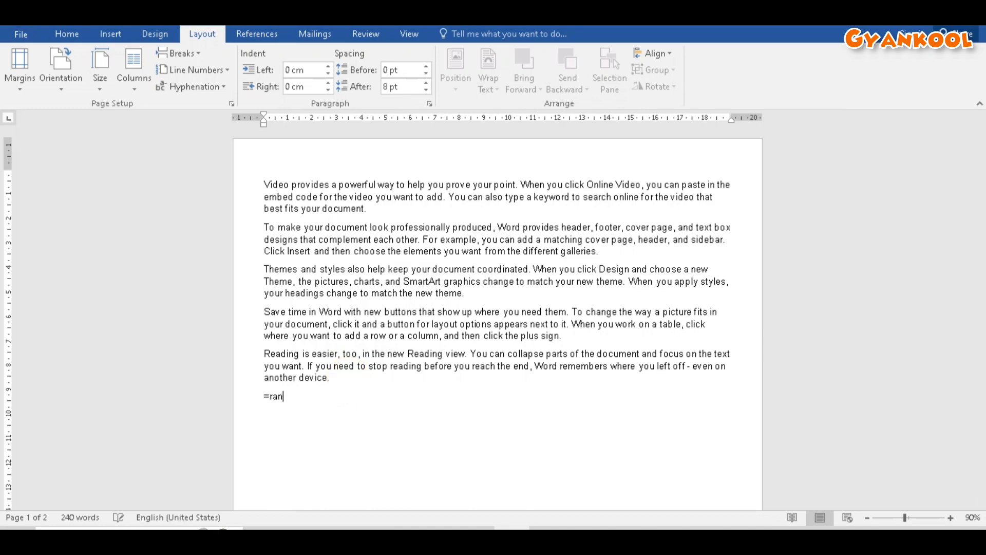
pyautogui.write('d()')
pyautogui.press('Return')
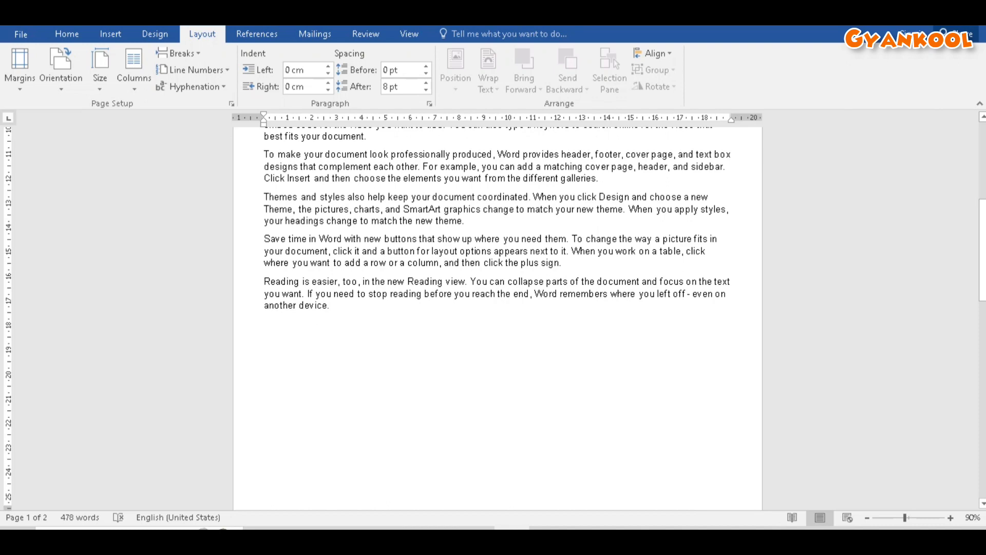
# Step: Look over the extended text and change the page margins to the Wide preset
pyautogui.scroll(-8, 321, 391)
pyautogui.scroll(8, 321, 392)
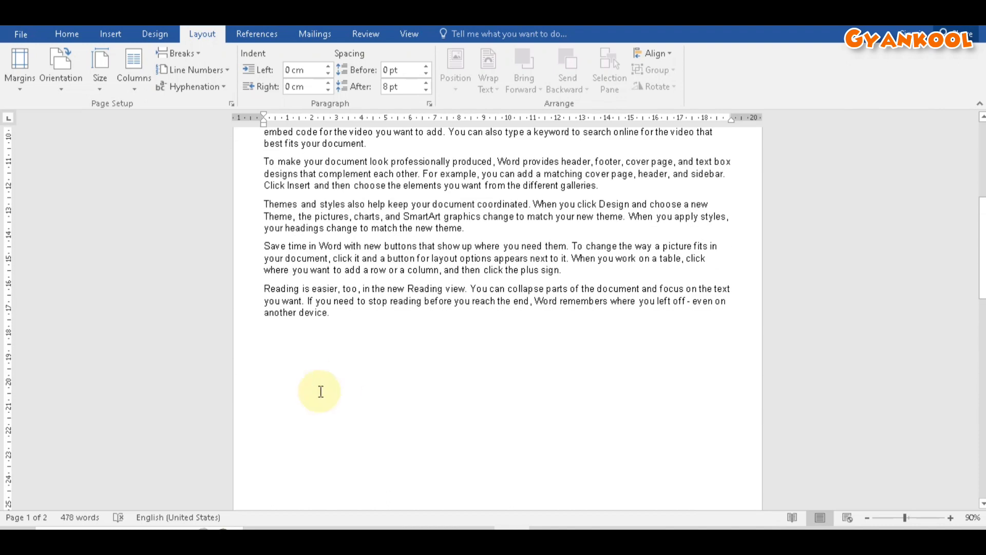
pyautogui.scroll(3, 395, 298)
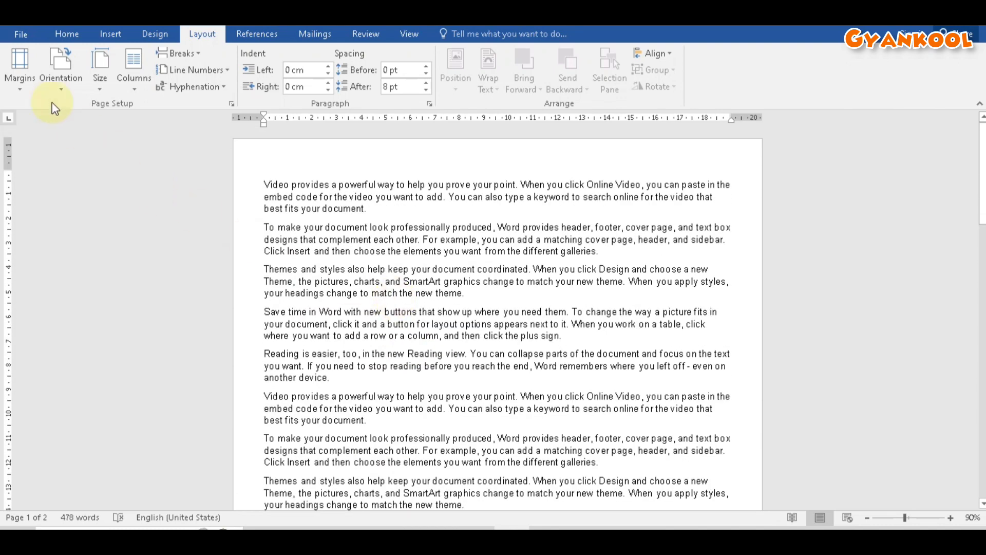
pyautogui.click(20, 66)
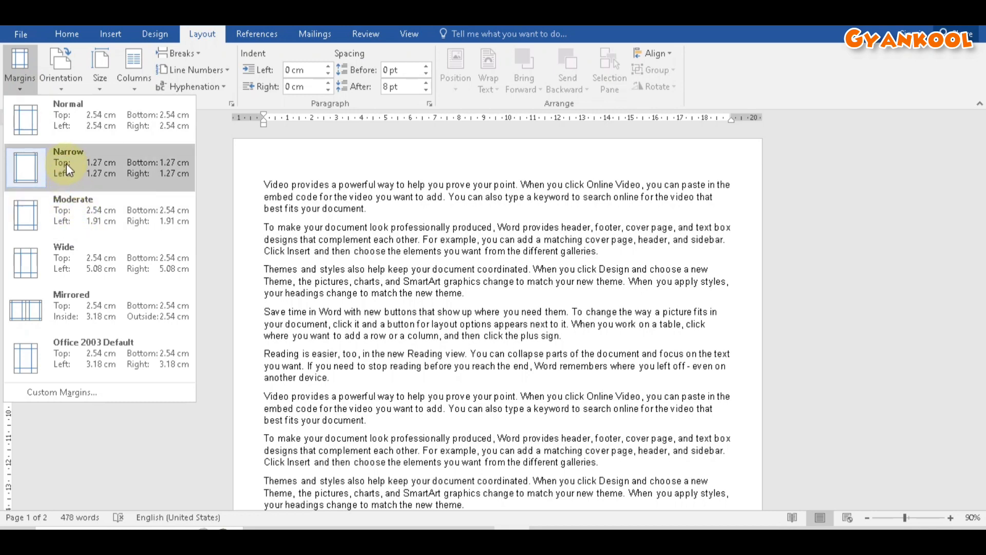
pyautogui.click(80, 252)
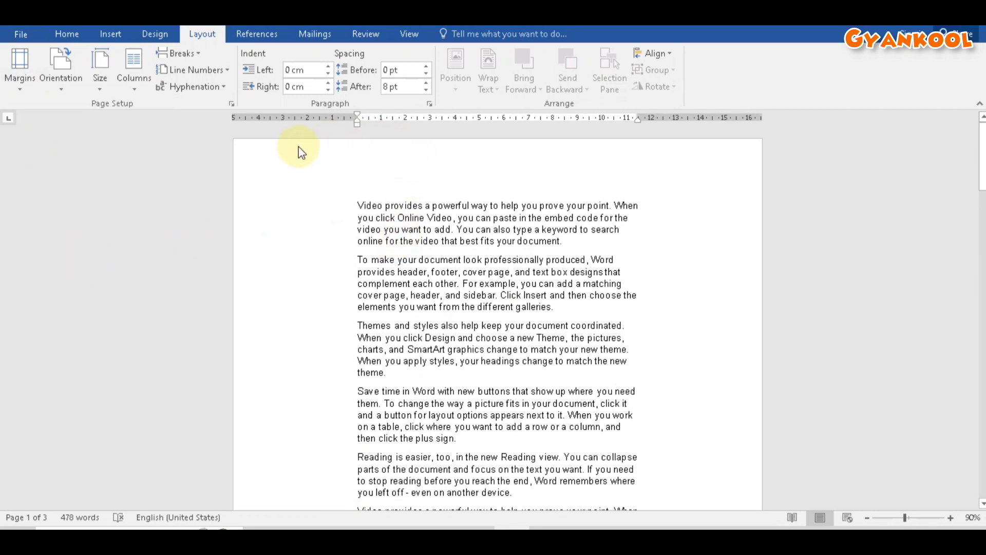
# Step: Look over the text in the Wide layout and change the page margins to the Normal preset
pyautogui.click(359, 204)
pyautogui.scroll(-12, 478, 319)
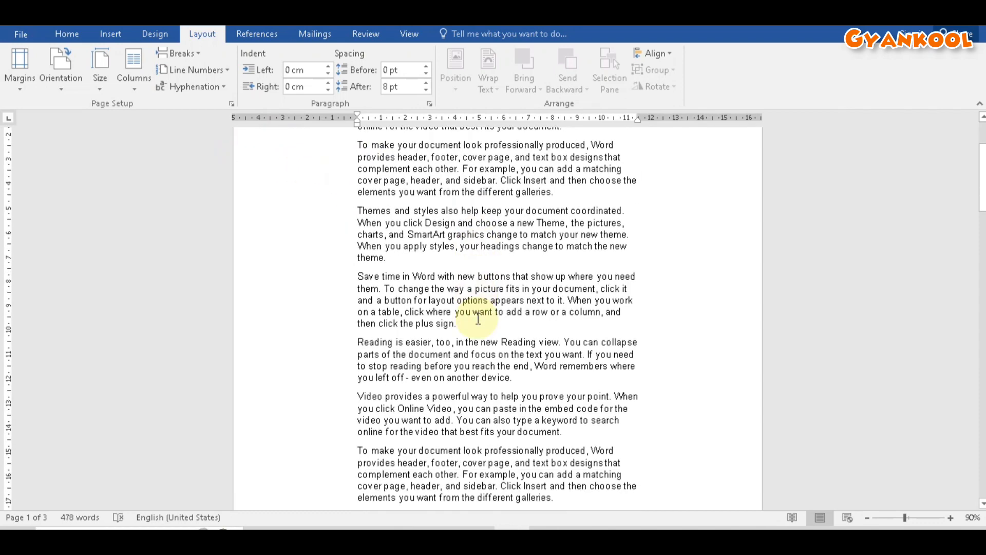
pyautogui.scroll(12, 477, 319)
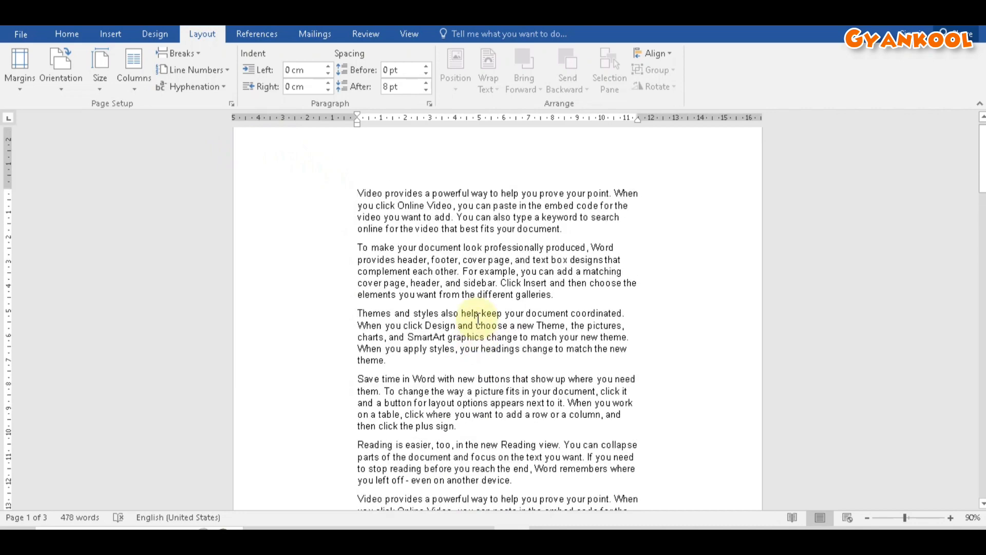
pyautogui.scroll(-14, 610, 363)
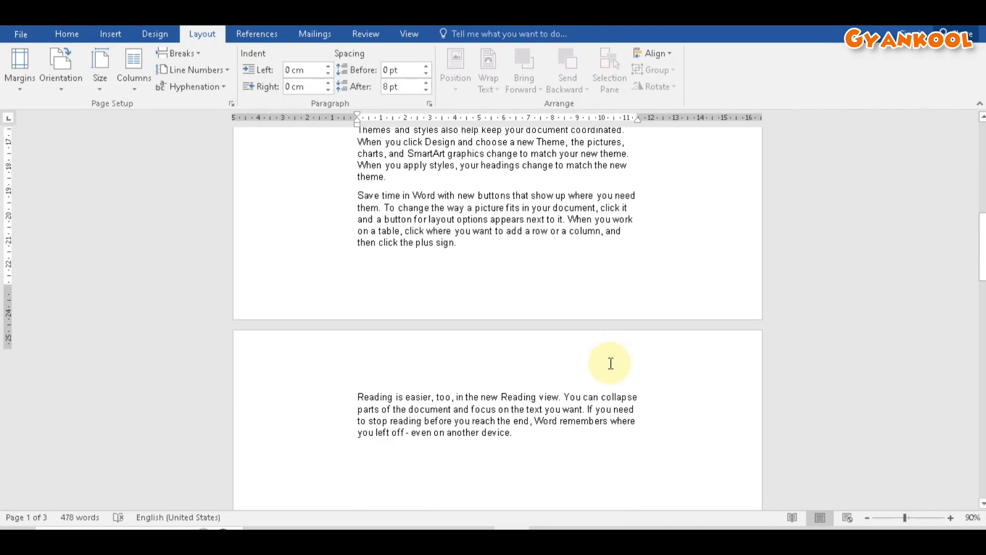
pyautogui.scroll(14, 609, 359)
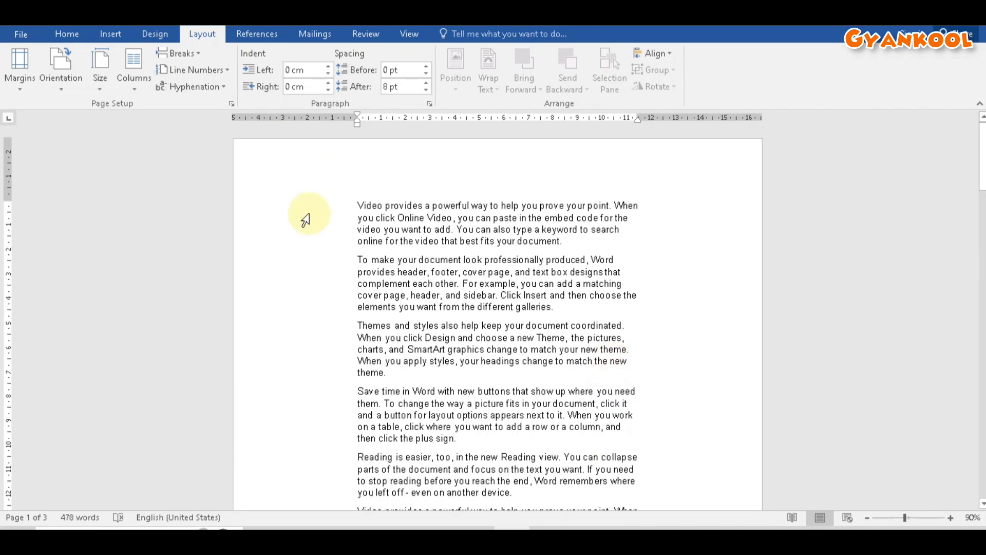
pyautogui.click(13, 81)
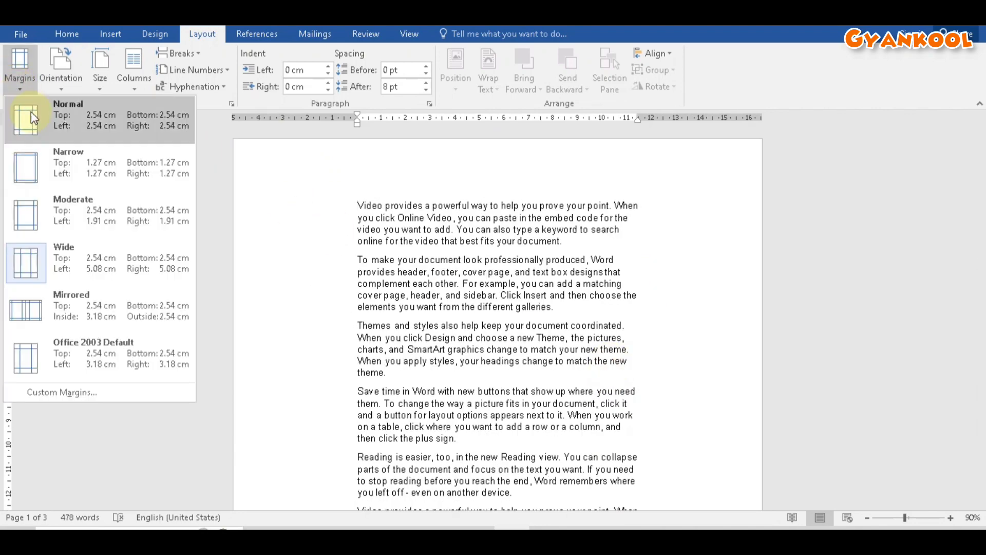
pyautogui.click(63, 121)
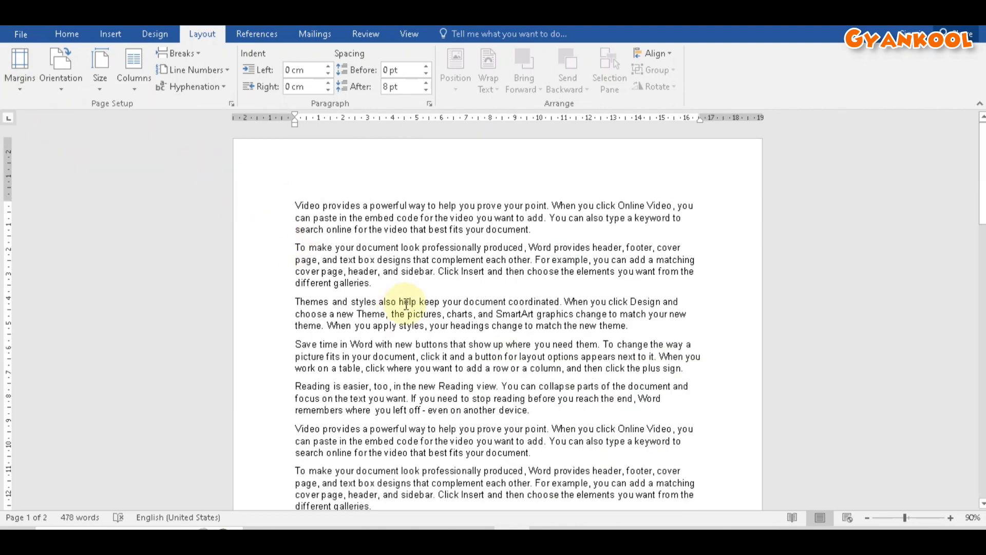
# Step: Change the page orientation to Landscape and zoom out to 72% to view the full page width
pyautogui.scroll(-5, 405, 303)
pyautogui.scroll(5, 405, 303)
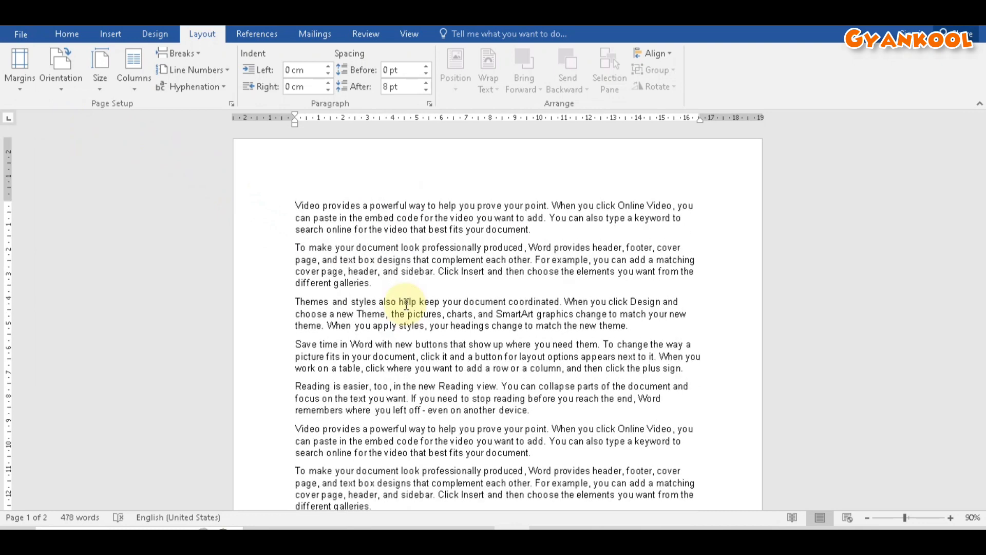
pyautogui.scroll(-7, 406, 169)
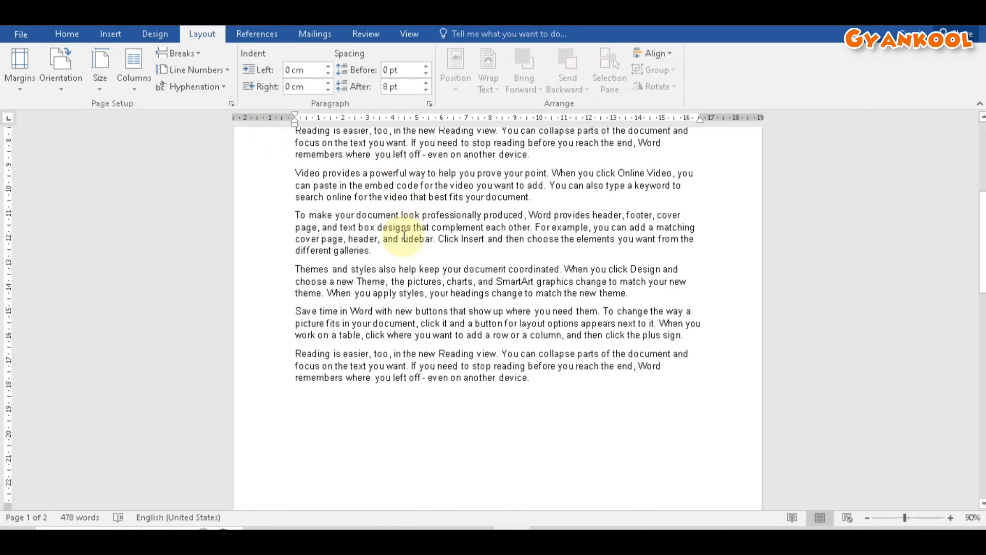
pyautogui.scroll(5, 404, 235)
pyautogui.scroll(2, 405, 235)
pyautogui.click(53, 88)
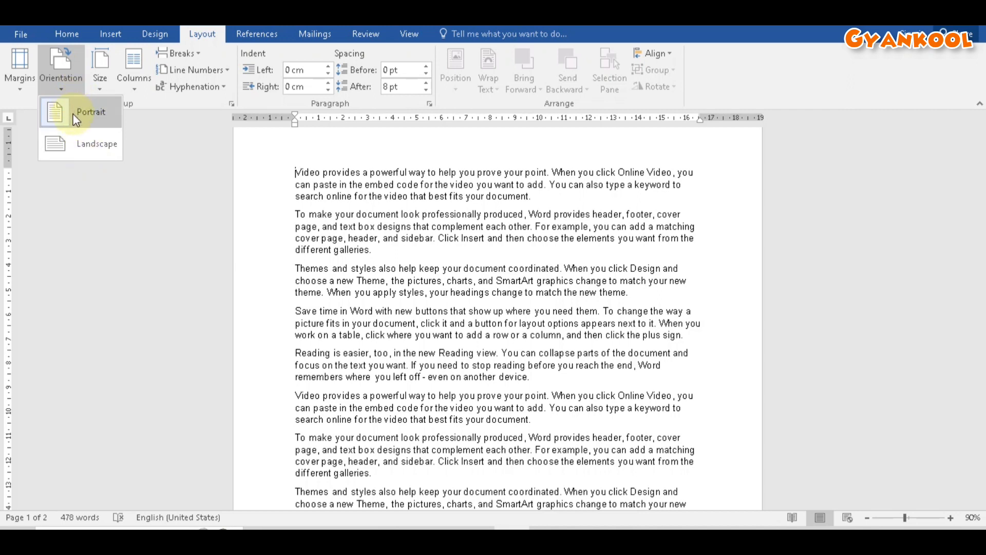
pyautogui.click(94, 149)
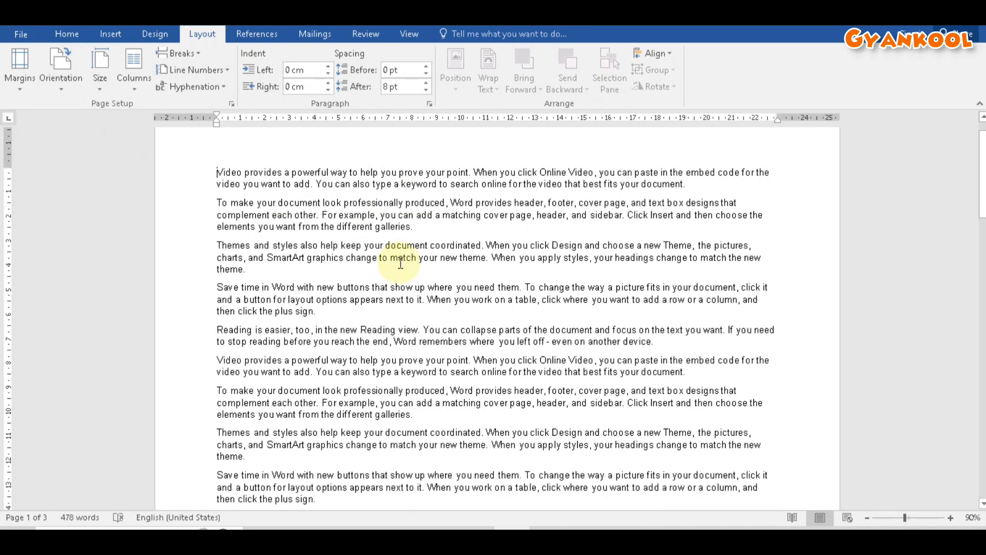
pyautogui.scroll(-5, 427, 277)
pyautogui.scroll(-10, 428, 278)
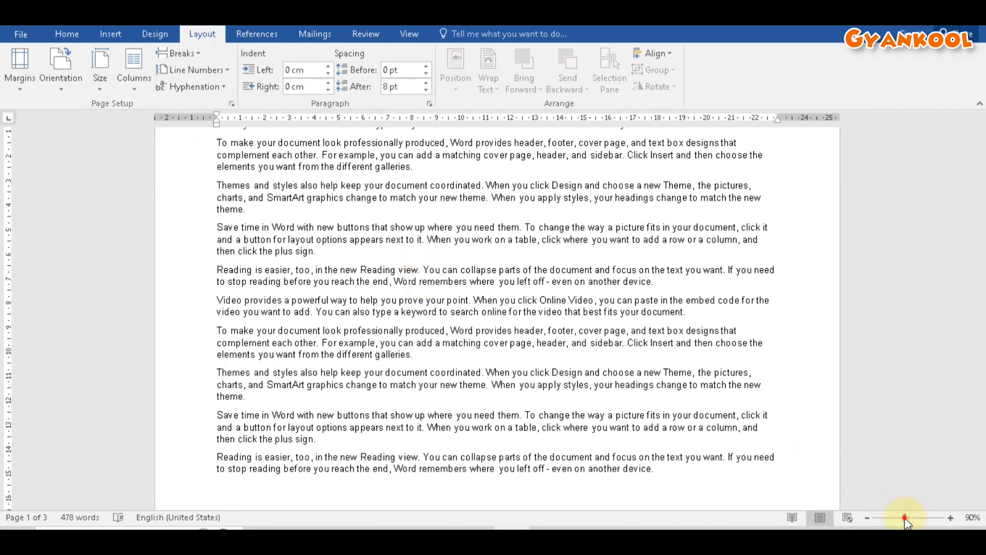
pyautogui.moveTo(905, 518); pyautogui.dragTo(897, 517)
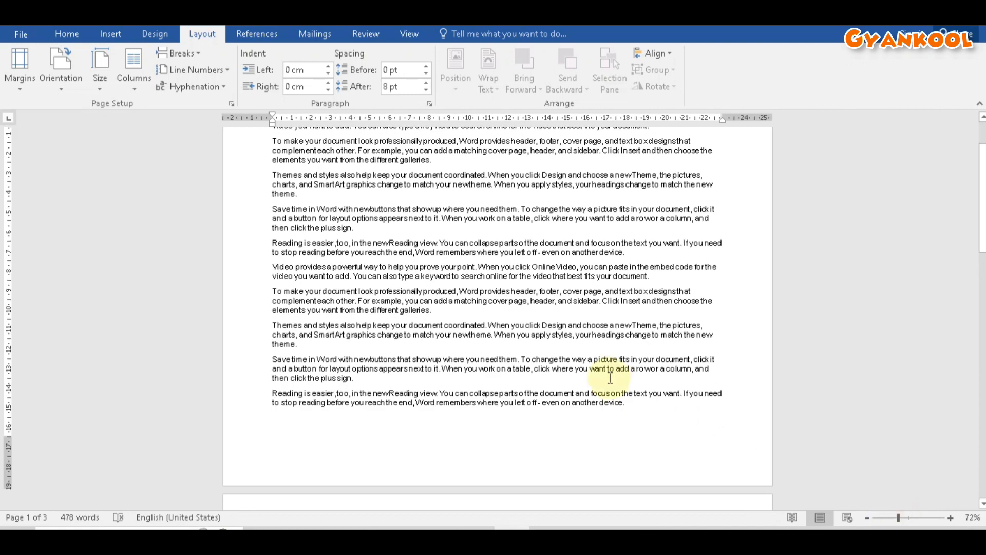
# Step: Set the page orientation back to Portrait and zoom the document to 100%
pyautogui.click(63, 79)
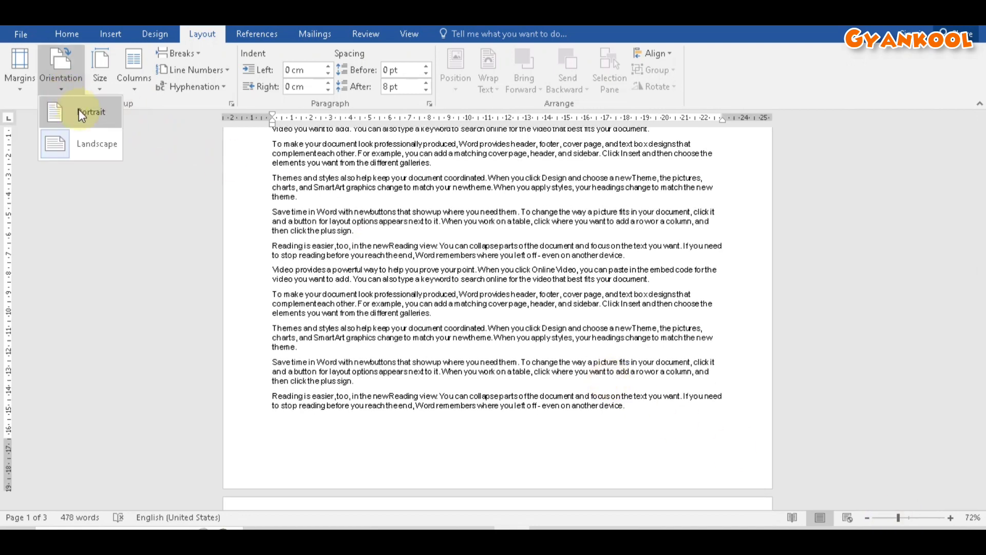
pyautogui.click(78, 111)
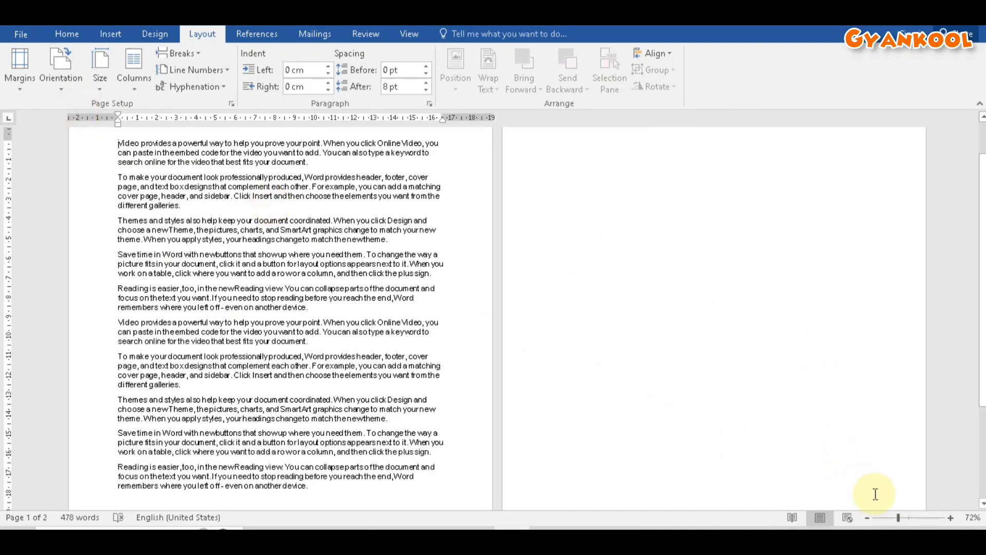
pyautogui.moveTo(900, 517); pyautogui.dragTo(907, 517)
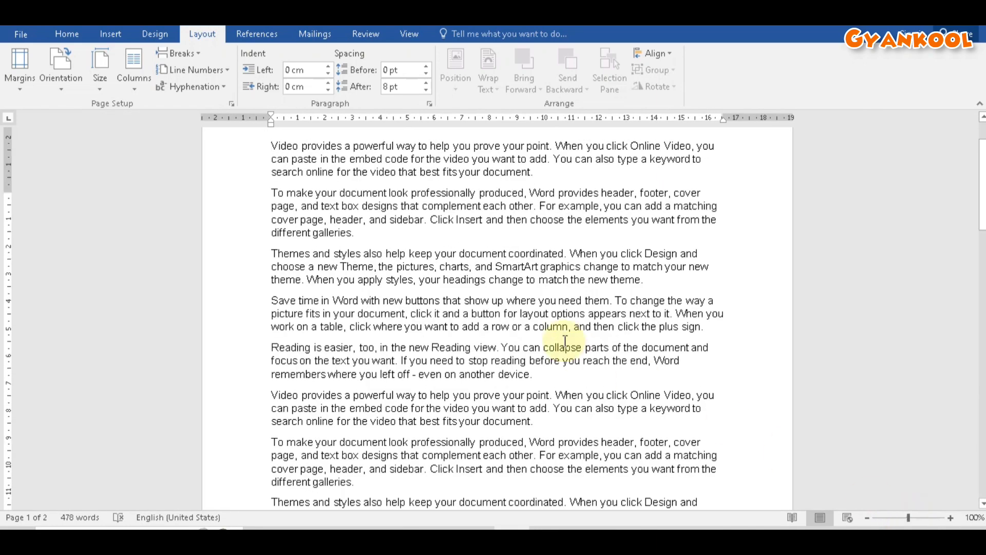
pyautogui.scroll(-5, 565, 340)
pyautogui.scroll(-5, 565, 340)
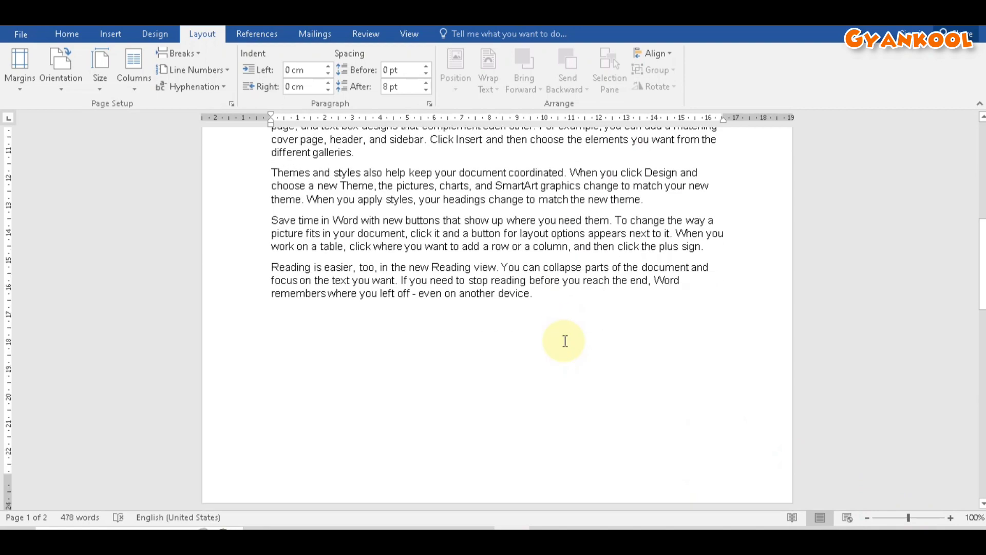
pyautogui.scroll(8, 565, 282)
# Step: Set the document's paper size to A4 (21 cm x 29.7 cm)
pyautogui.click(57, 96)
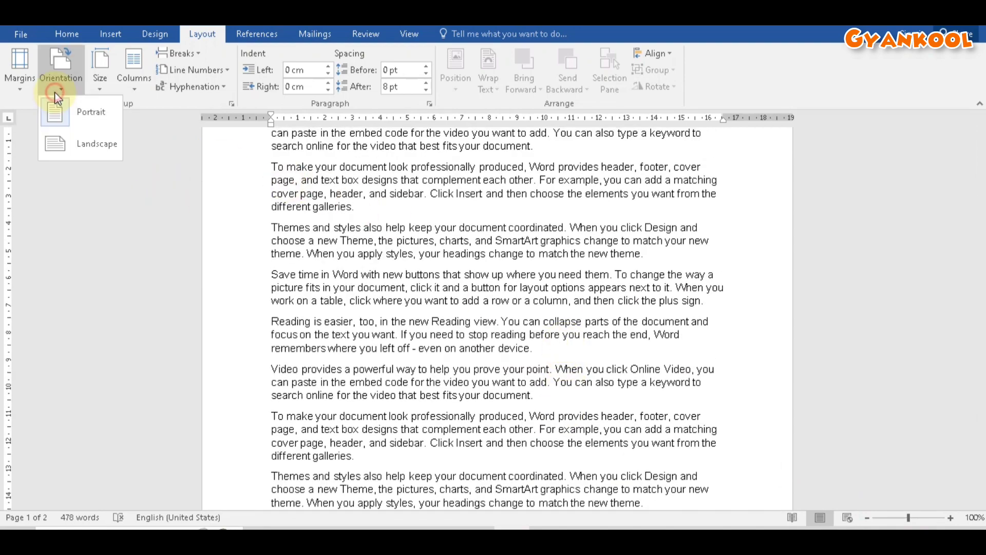
pyautogui.click(98, 82)
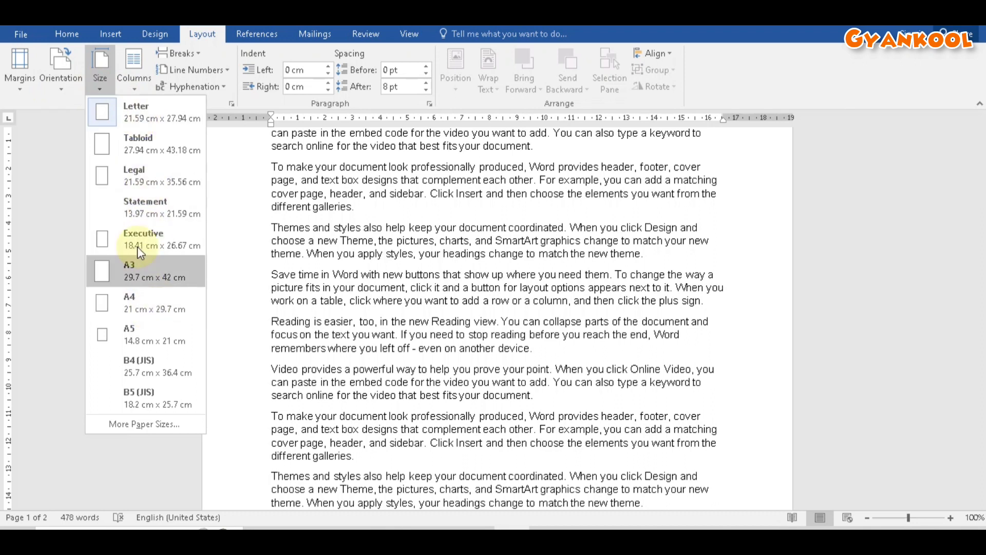
pyautogui.click(148, 306)
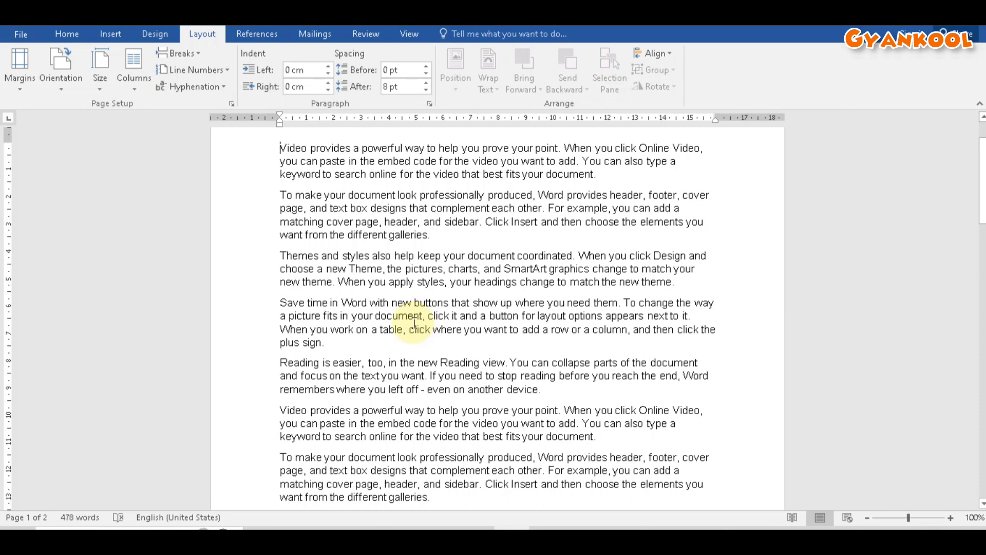
pyautogui.scroll(2, 347, 223)
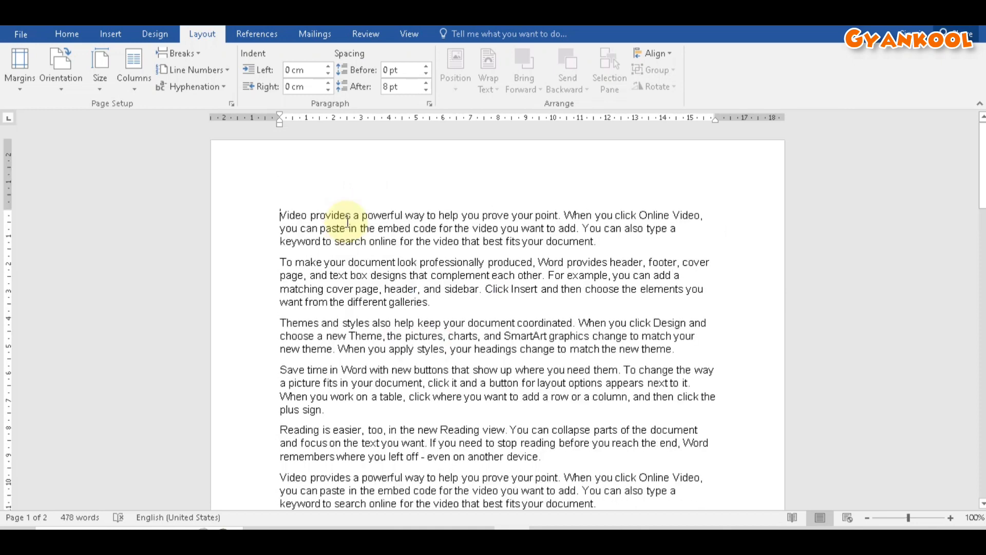
pyautogui.click(104, 85)
pyautogui.click(148, 306)
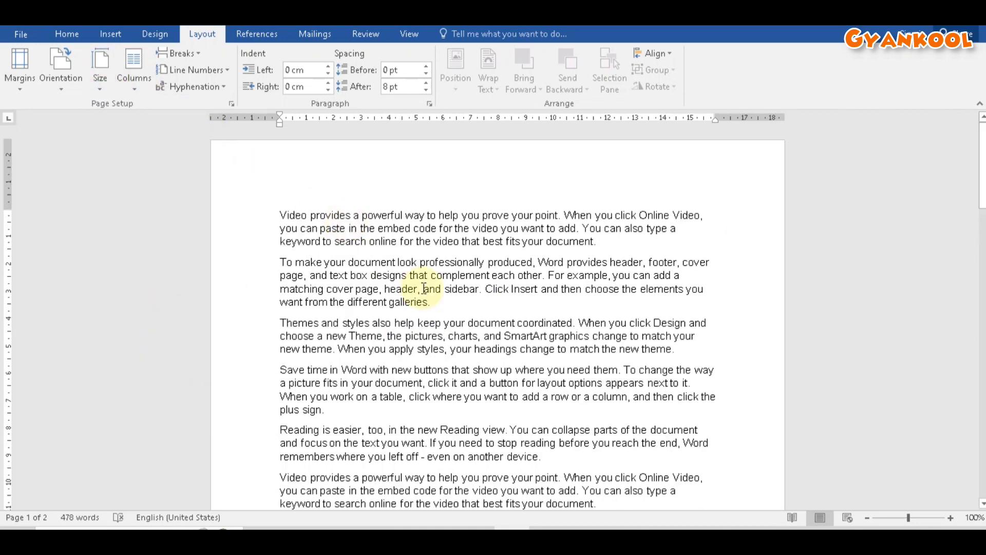
# Step: Look over the text on the A4 page and review the available paper sizes
pyautogui.scroll(-12, 424, 288)
pyautogui.scroll(5, 424, 288)
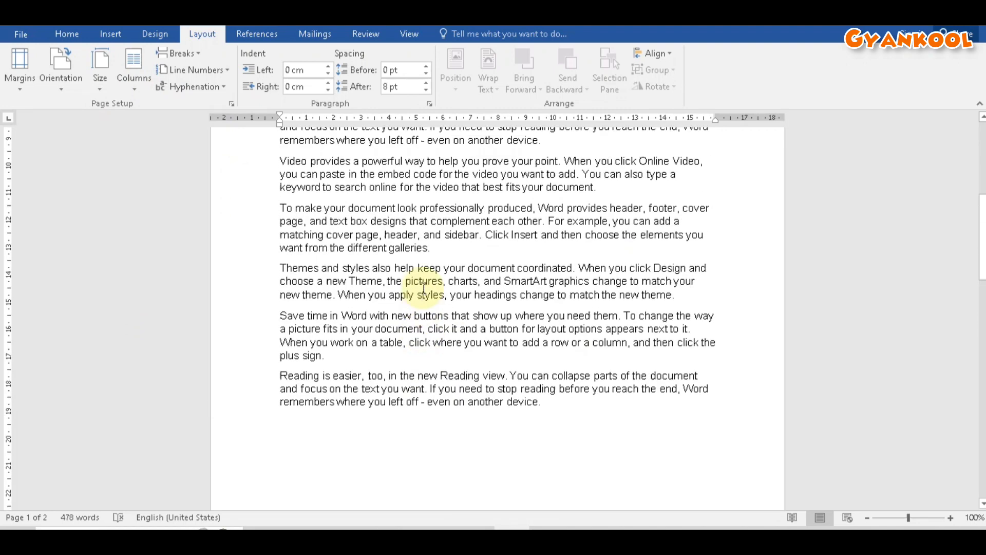
pyautogui.scroll(7, 424, 289)
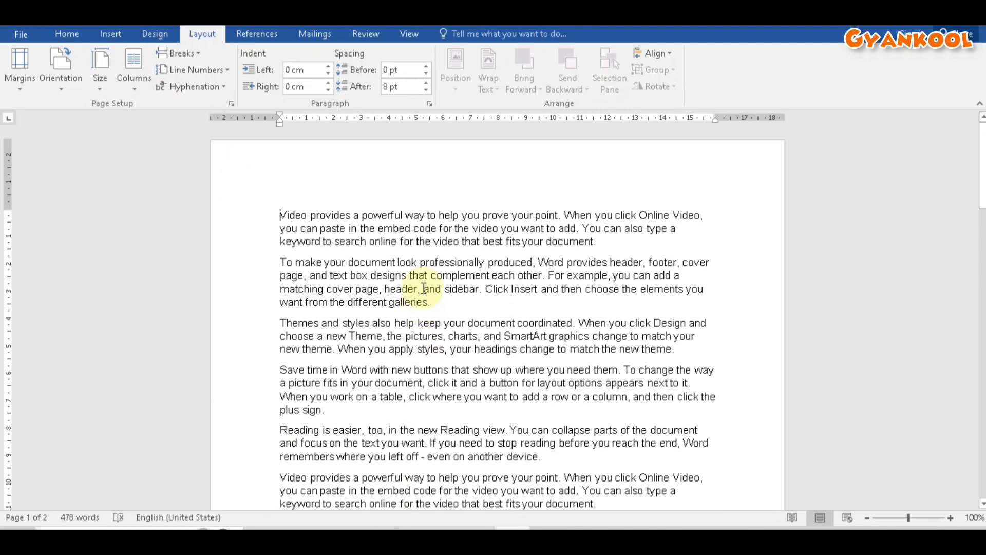
pyautogui.click(100, 82)
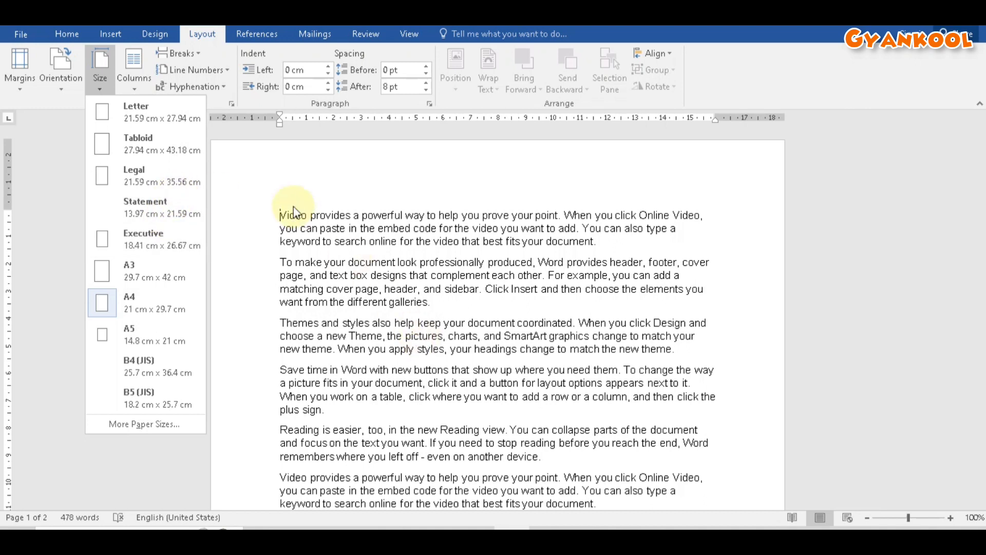
pyautogui.click(327, 246)
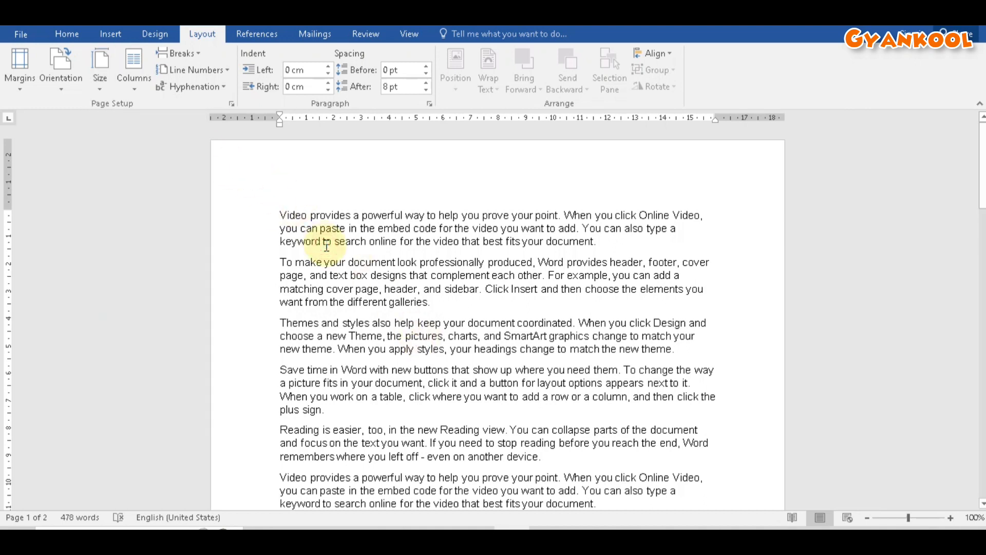
pyautogui.scroll(-8, 395, 264)
pyautogui.scroll(8, 396, 263)
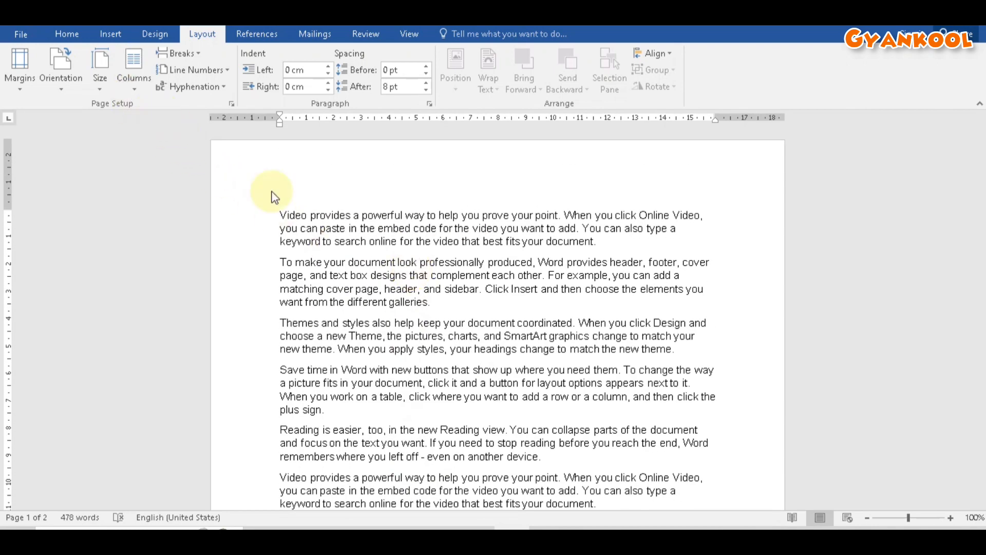
# Step: Select all the document's text and arrange it in three columns
pyautogui.click(139, 85)
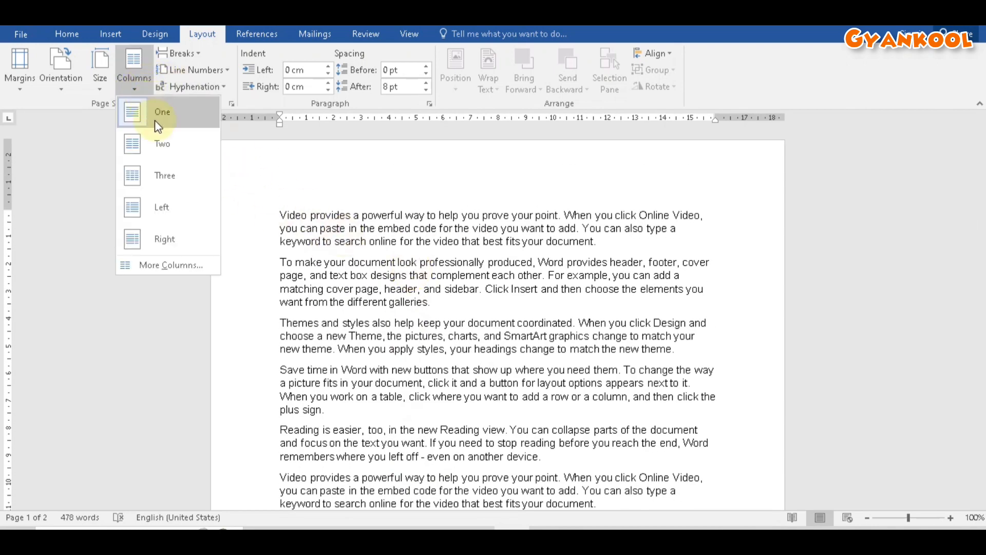
pyautogui.click(313, 230)
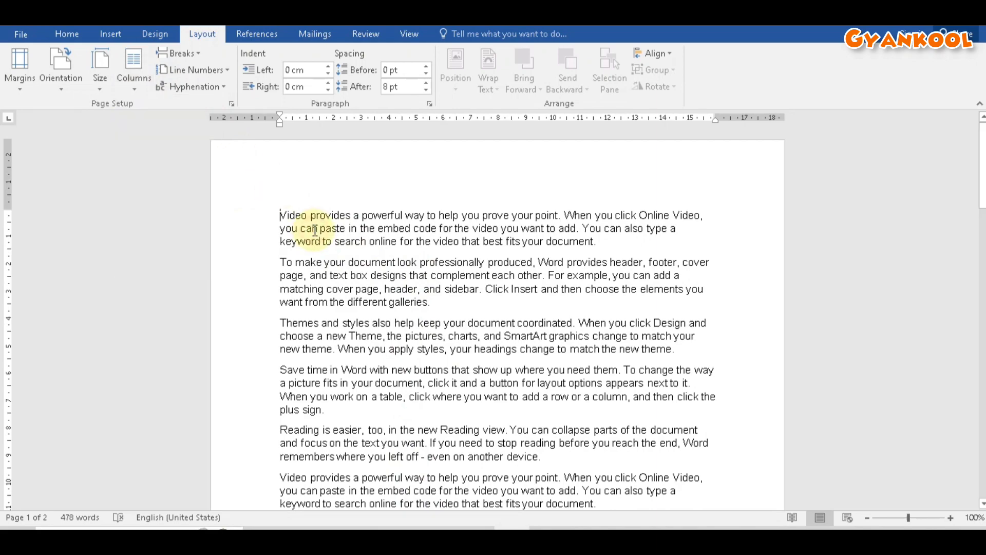
pyautogui.scroll(-10, 563, 302)
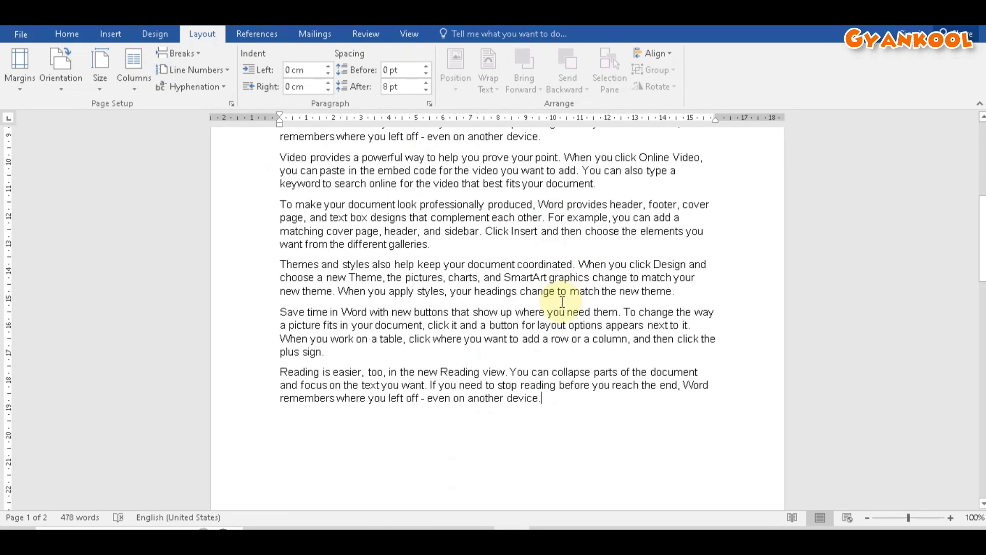
pyautogui.scroll(10, 562, 302)
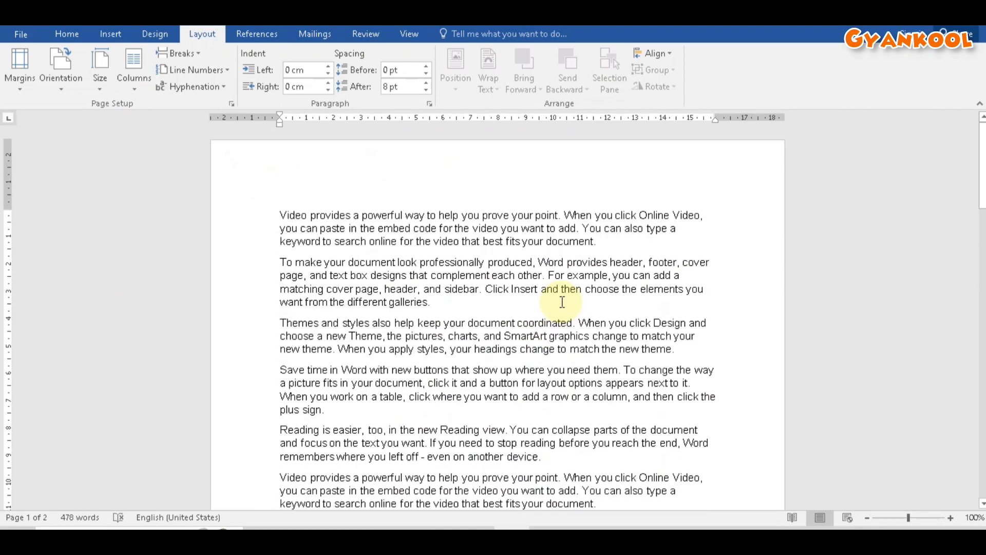
pyautogui.moveTo(279, 215); pyautogui.dragTo(545, 303)
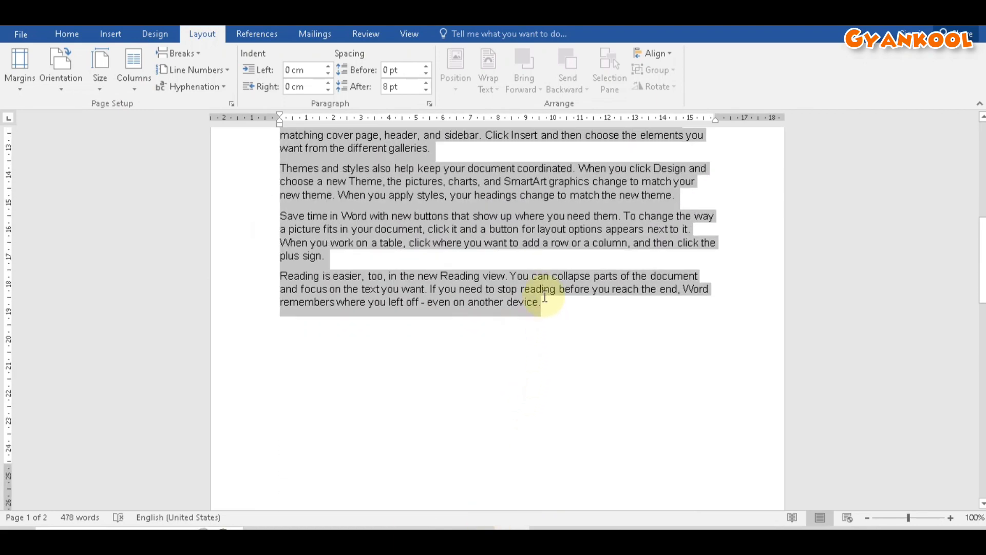
pyautogui.click(137, 85)
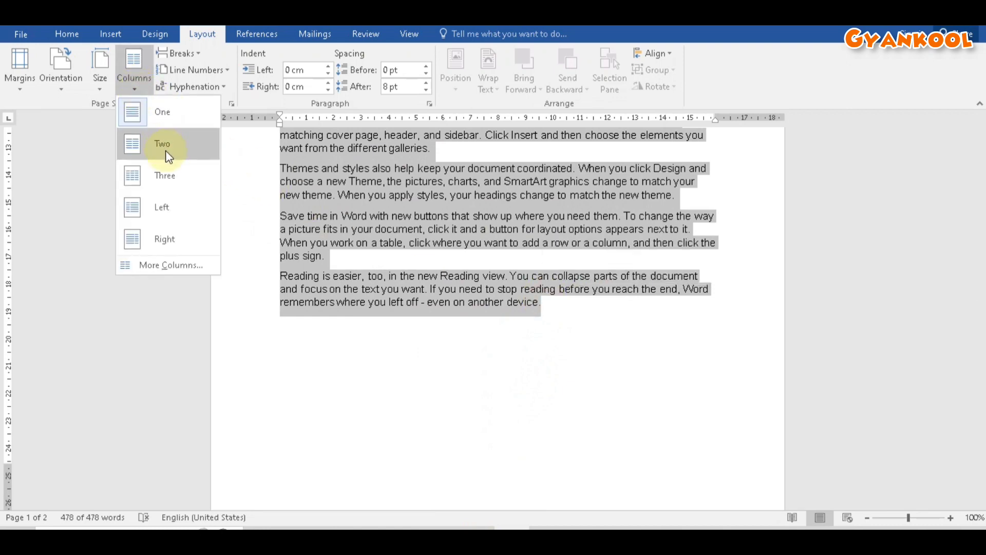
pyautogui.click(175, 178)
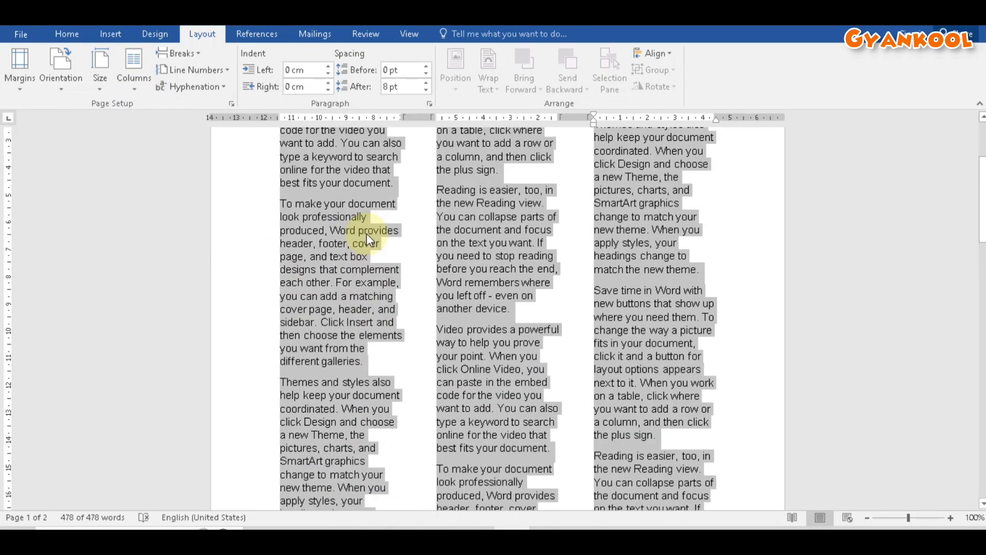
pyautogui.scroll(-3, 366, 238)
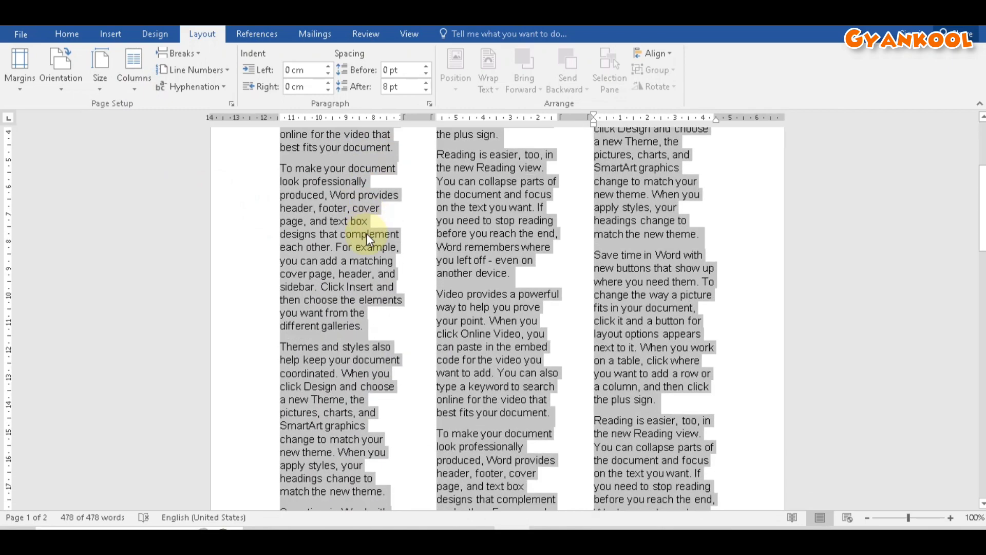
pyautogui.click(366, 234)
pyautogui.scroll(5, 368, 233)
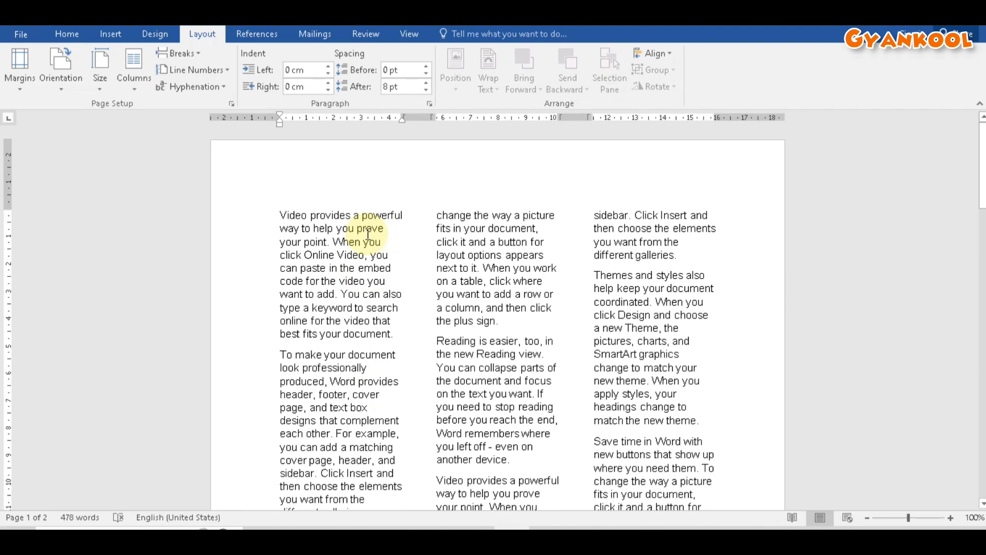
# Step: Return the document to five single-column paragraphs and split the sentence "Video provides a powerful way to help you prove your point." into its own paragraph
pyautogui.hotkey('ctrl', 'a')
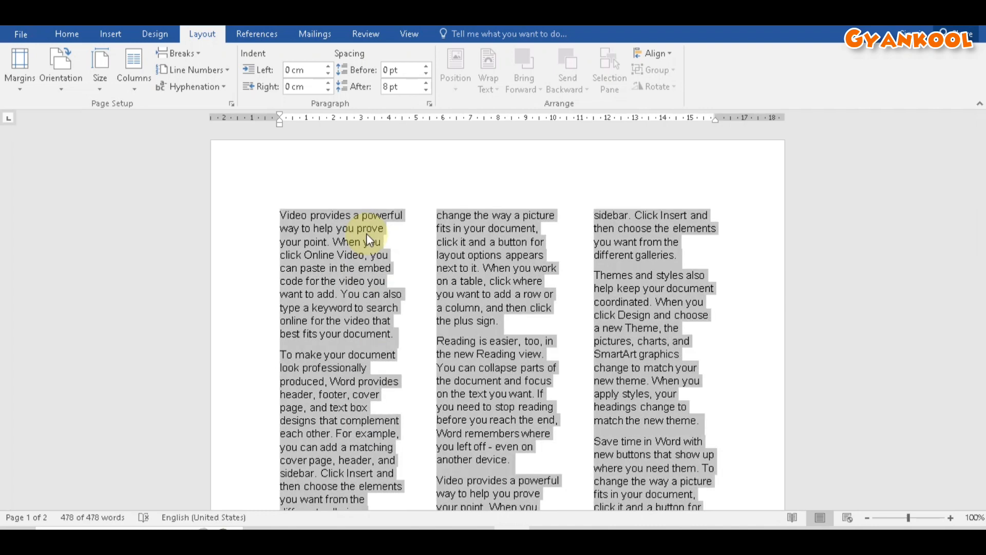
pyautogui.press('Delete')
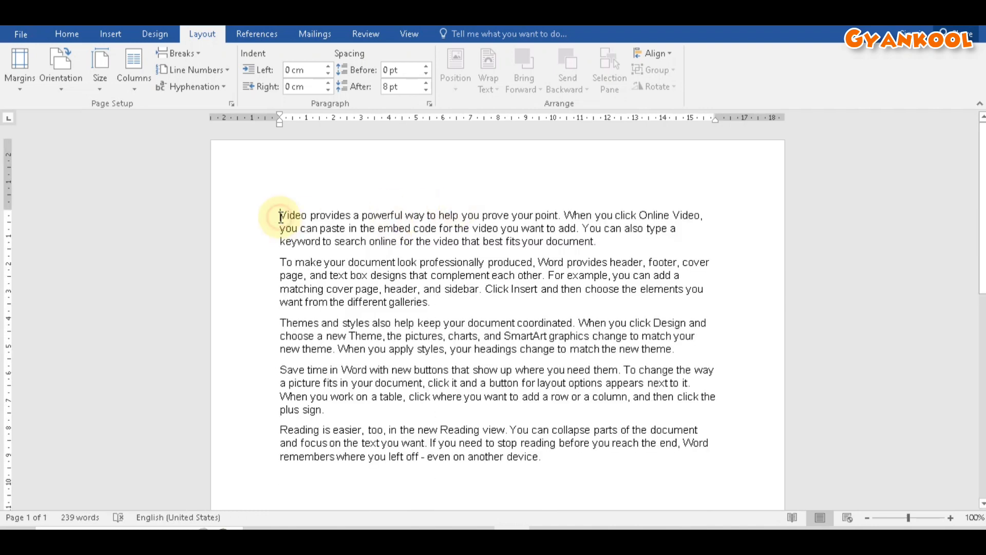
pyautogui.press('Return')
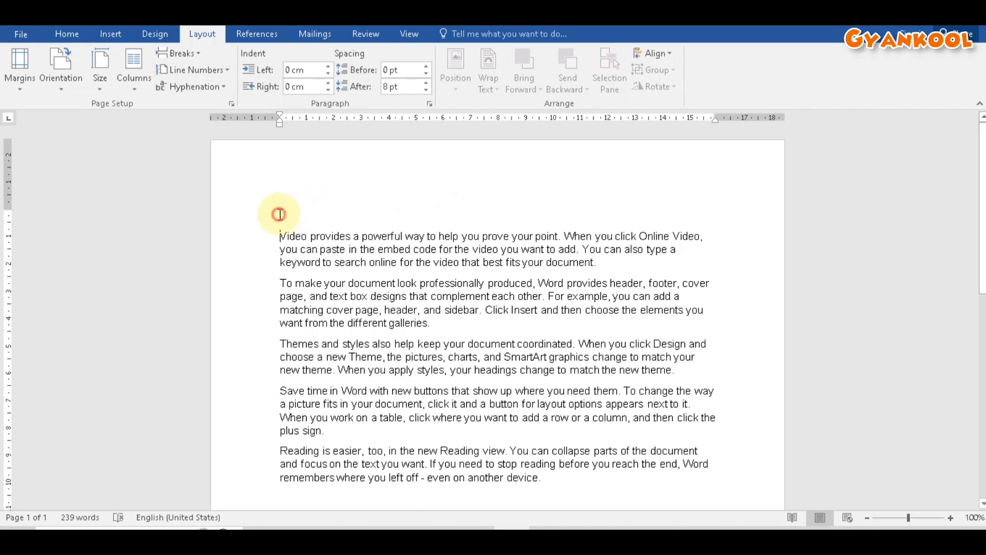
pyautogui.click(292, 211)
pyautogui.write('Ti')
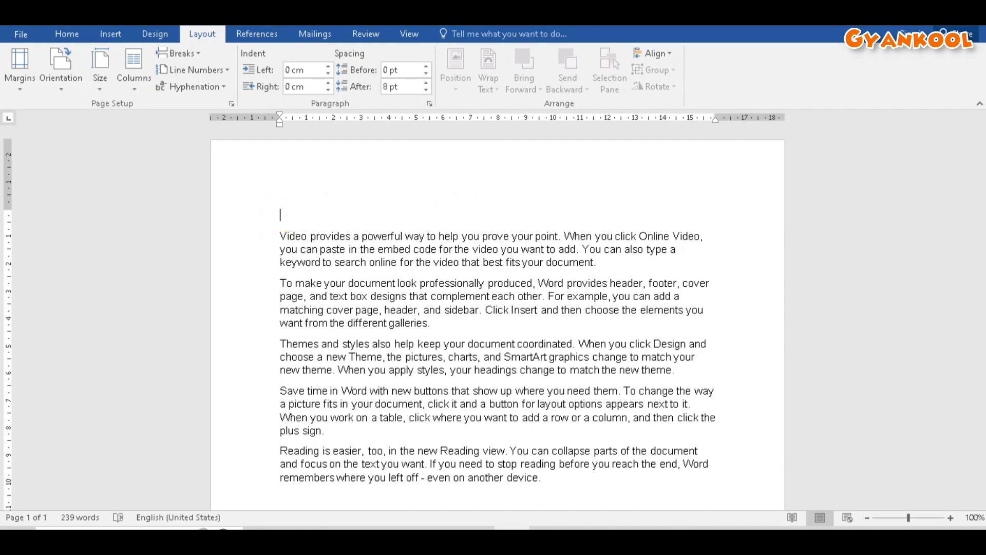
pyautogui.click(565, 236)
pyautogui.press('Return')
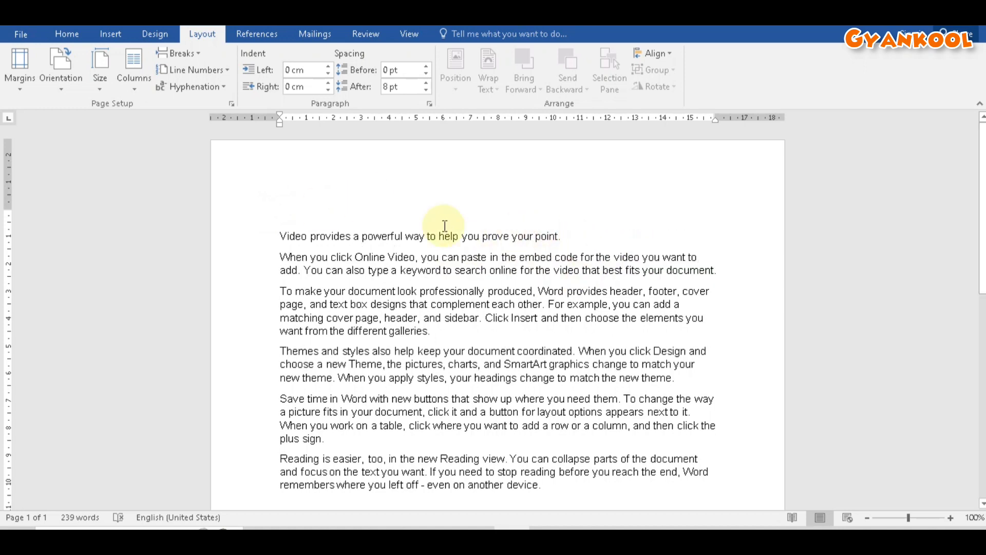
pyautogui.click(351, 216)
pyautogui.press('Delete')
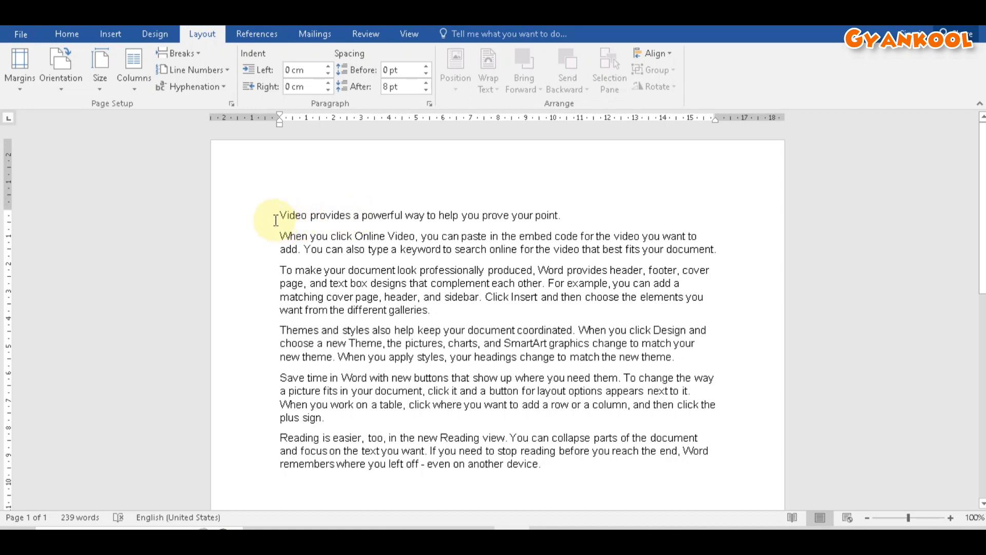
# Step: Format the opening sentence as a bold, enlarged title that fits on one line
pyautogui.moveTo(278, 216); pyautogui.dragTo(562, 201)
pyautogui.hotkey('ctrl', 'b')
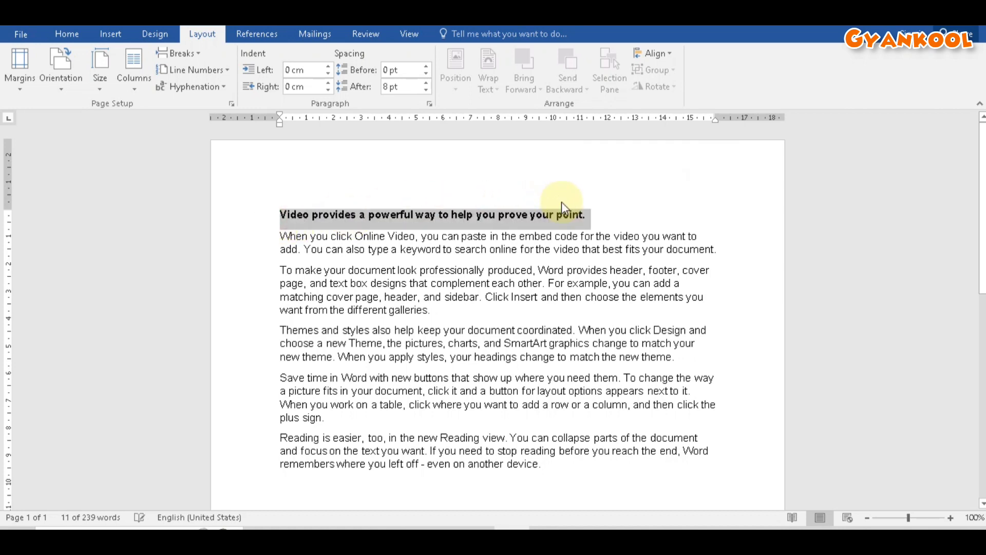
pyautogui.hotkey('ctrl', 'shift', '.')
pyautogui.hotkey('ctrl', 'shift', '.')
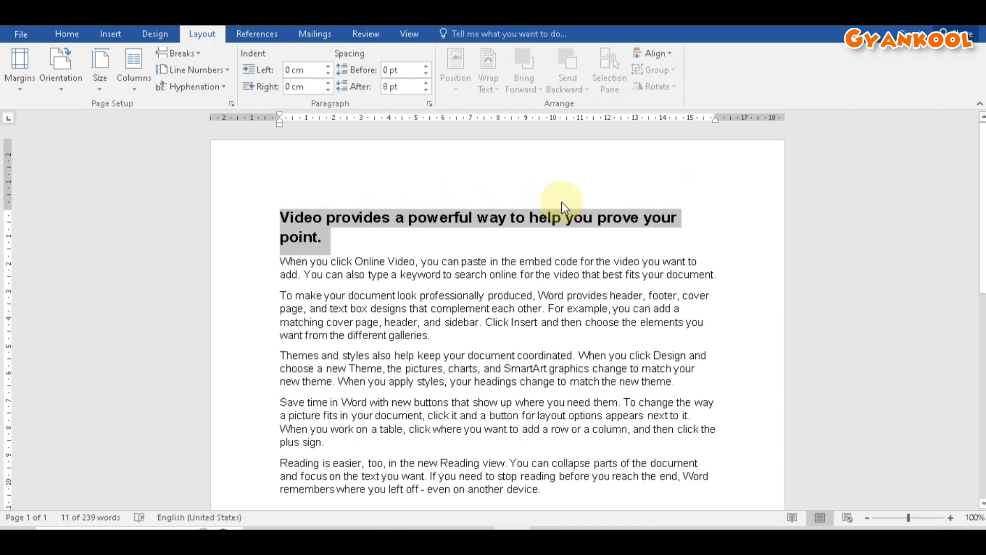
pyautogui.hotkey('ctrl', 'shift', ',')
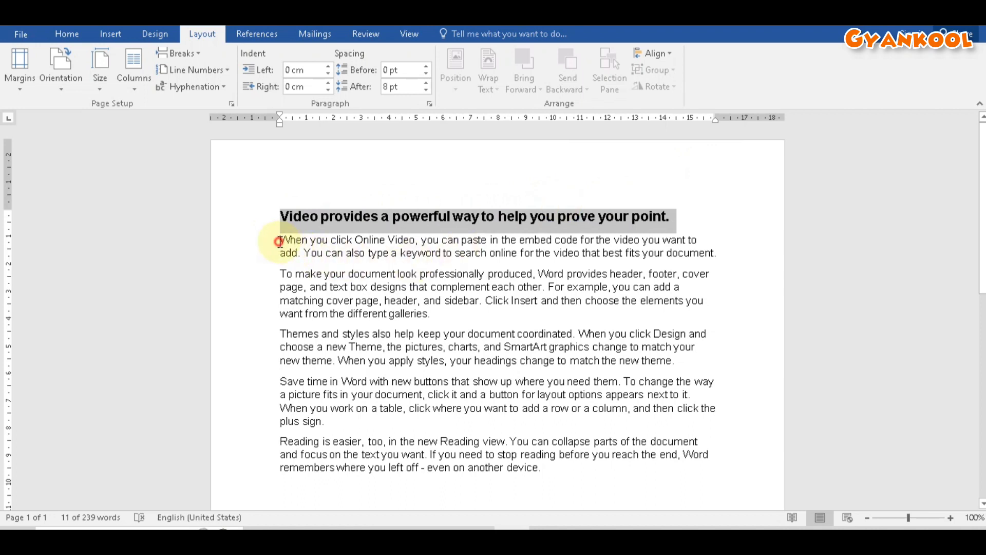
# Step: Arrange only the body text below the title in three columns, leaving the title across the full width
pyautogui.click(279, 240)
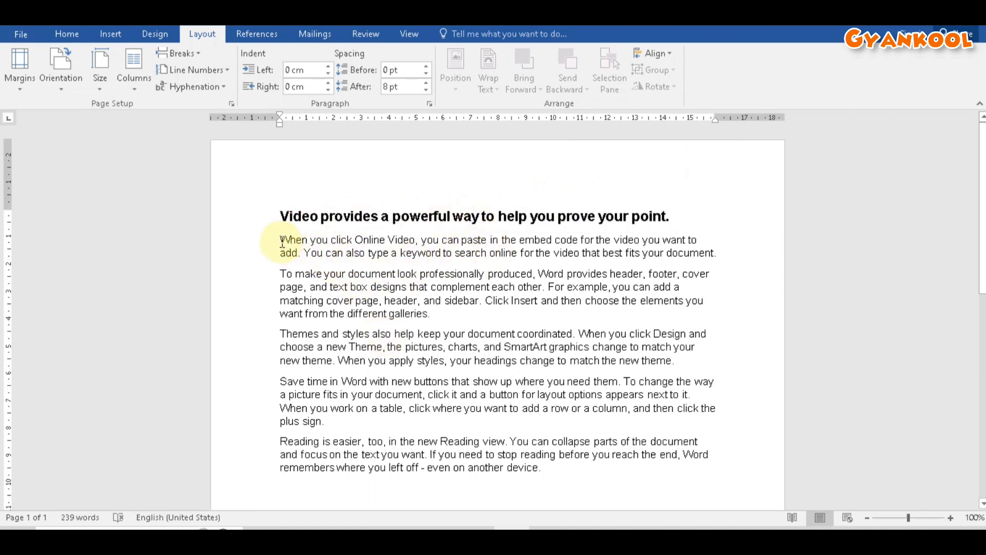
pyautogui.moveTo(281, 240); pyautogui.dragTo(540, 469)
pyautogui.click(138, 81)
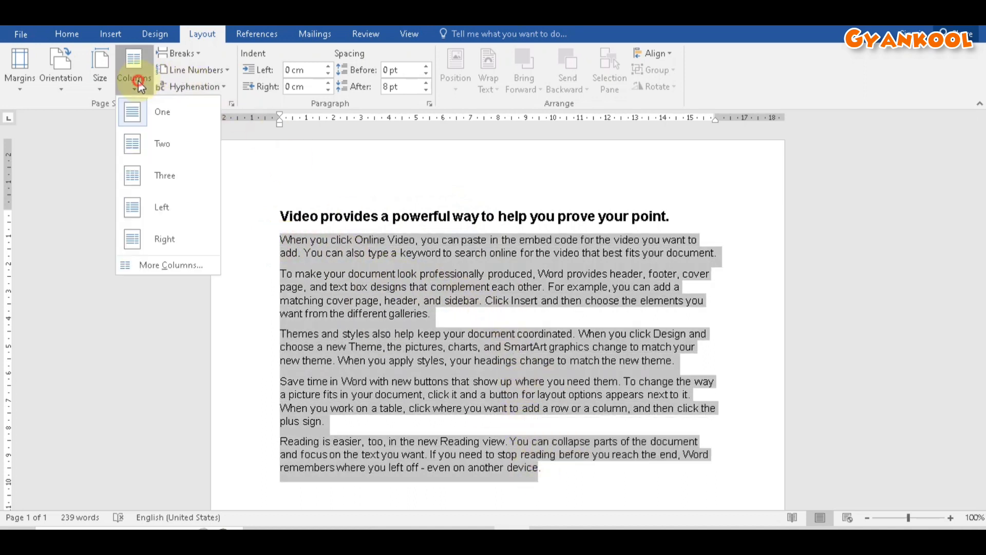
pyautogui.click(161, 175)
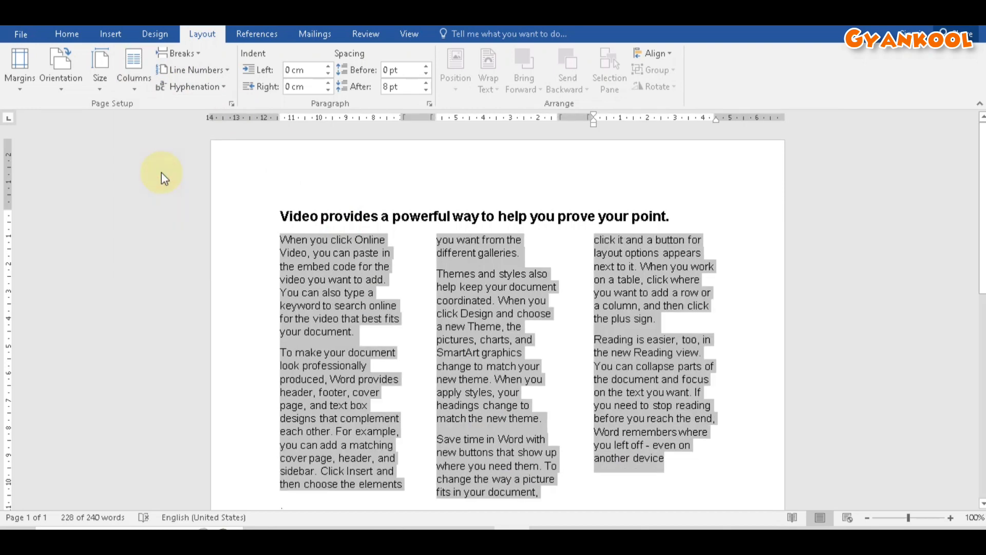
pyautogui.click(552, 255)
pyautogui.click(673, 217)
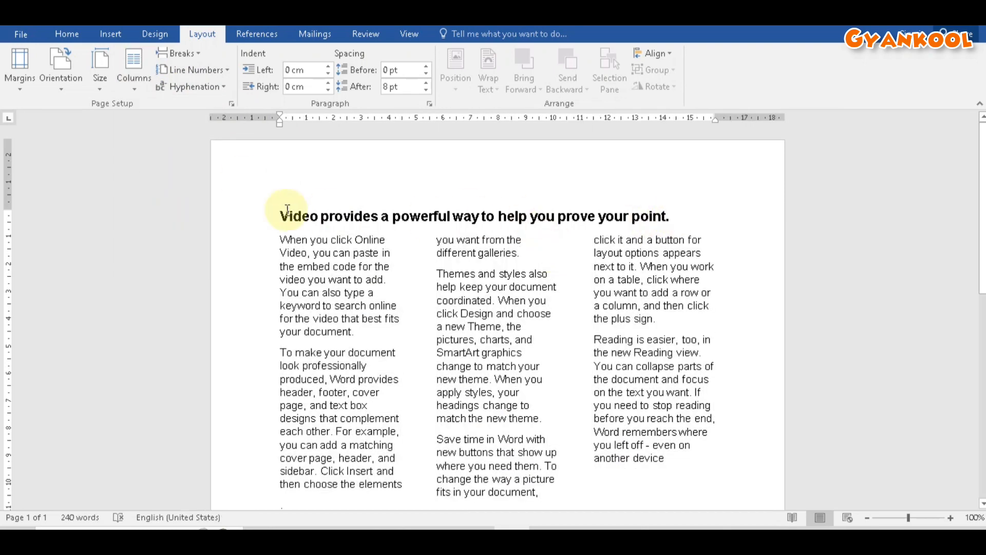
pyautogui.click(301, 240)
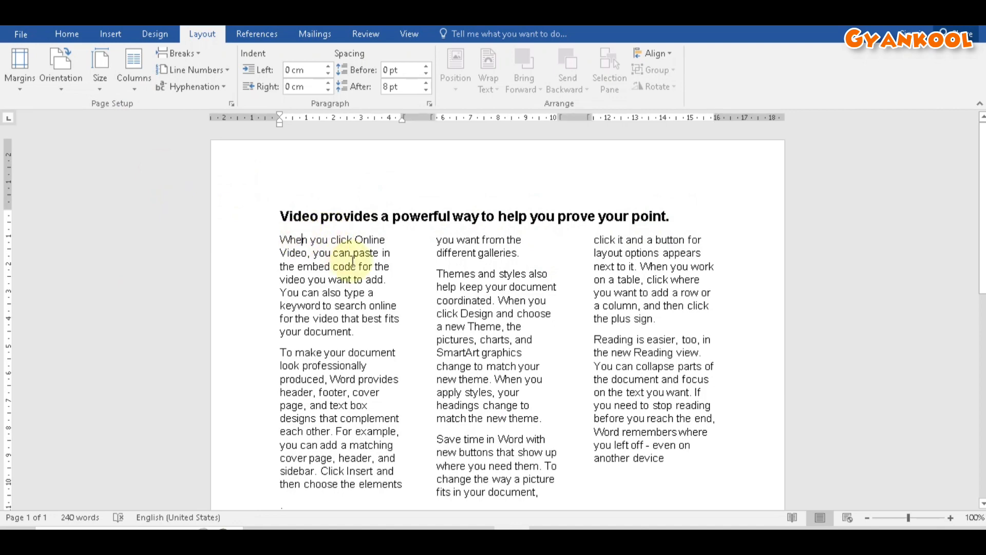
pyautogui.click(569, 485)
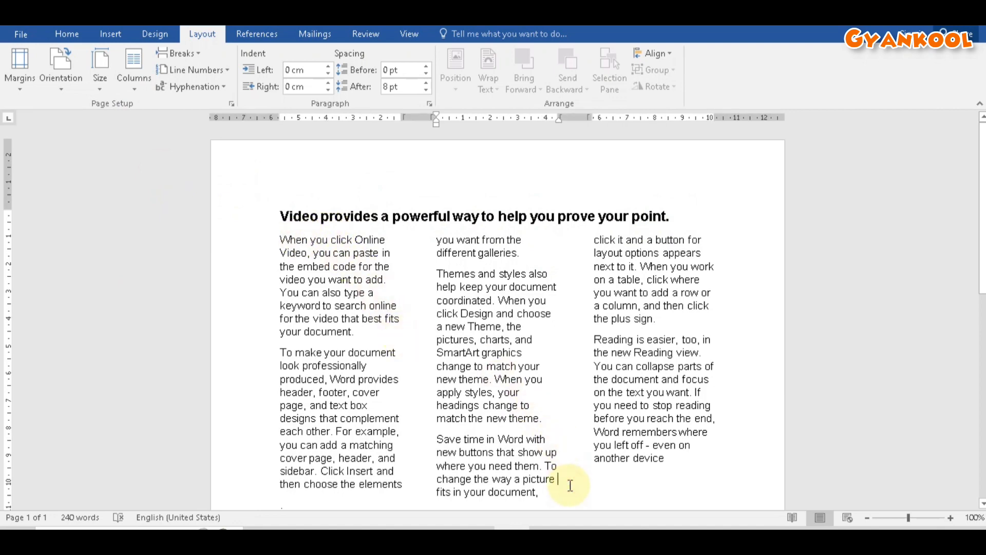
# Step: Undo the three-column layout of the body text and the title's bold and size formatting
pyautogui.hotkey('ctrl', 'a')
pyautogui.hotkey('ctrl', 'z')
pyautogui.hotkey('ctrl', 'z')
pyautogui.hotkey('ctrl', 'z')
pyautogui.hotkey('ctrl', 'z')
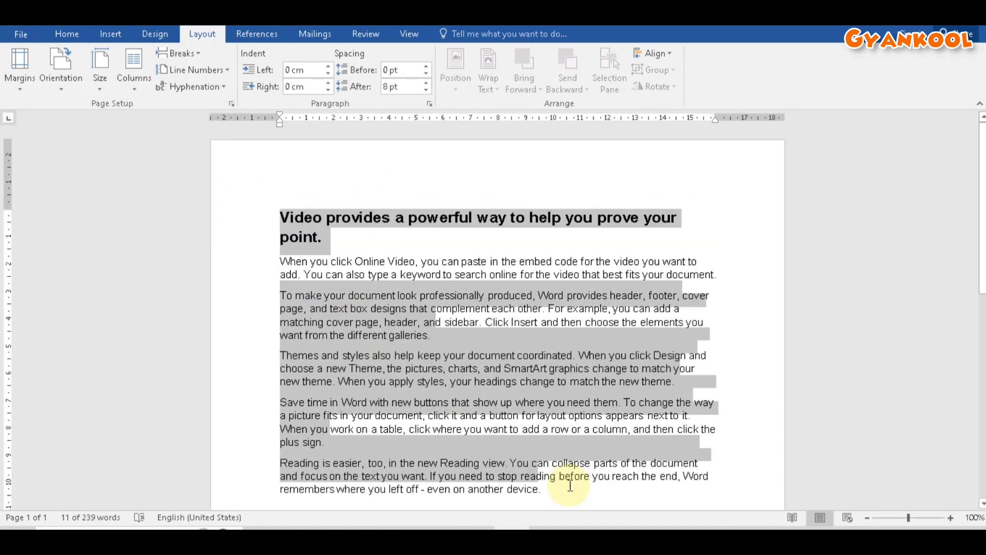
pyautogui.hotkey('ctrl', 'z')
pyautogui.hotkey('ctrl', 'z')
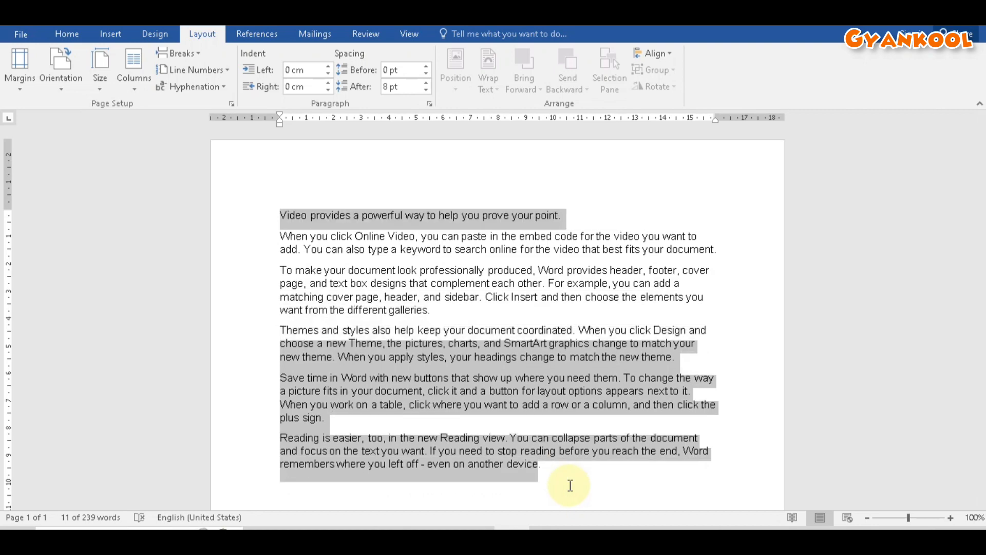
pyautogui.hotkey('ctrl', 'z')
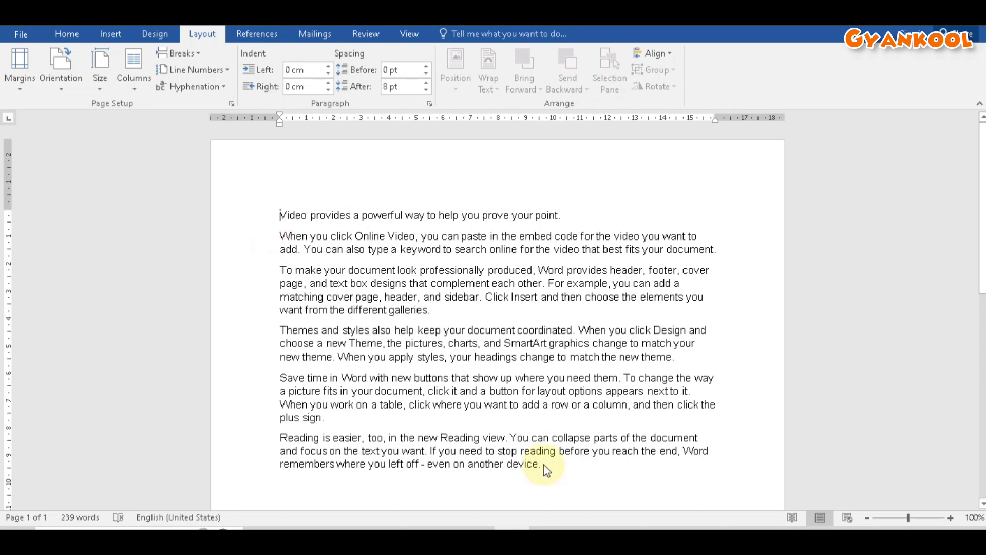
# Step: Select all the text from the opening sentence to the last paragraph and arrange it in two columns
pyautogui.keyDown('shift'); pyautogui.click(544, 464); pyautogui.keyUp('shift')
pyautogui.click(134, 80)
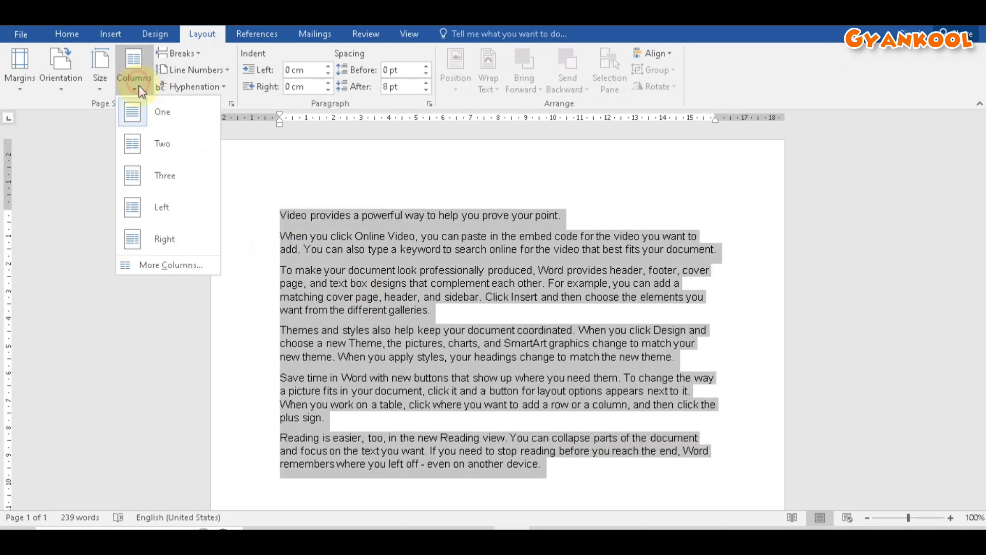
pyautogui.click(163, 144)
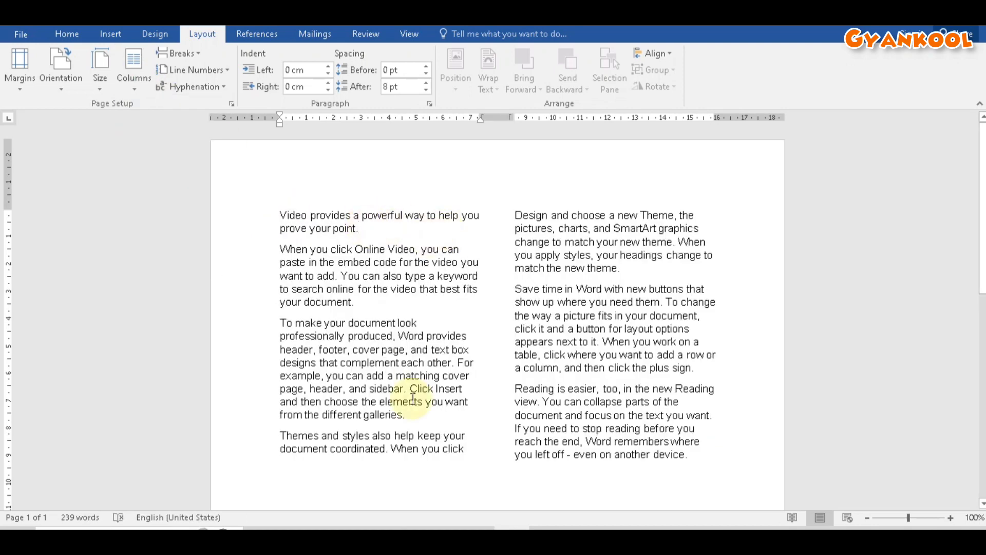
pyautogui.click(480, 448)
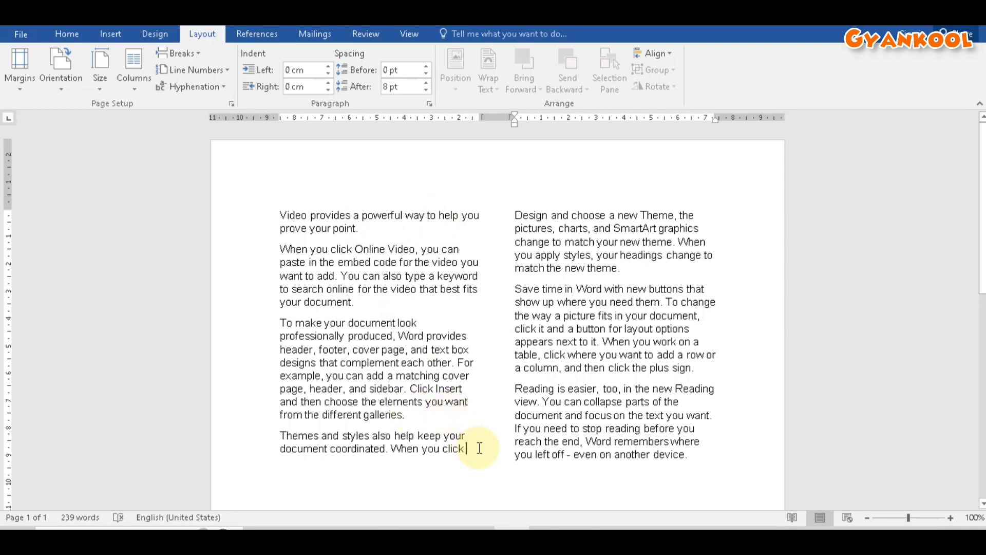
# Step: Insert a page break after the last paragraph of the two-column text
pyautogui.scroll(-8, 479, 448)
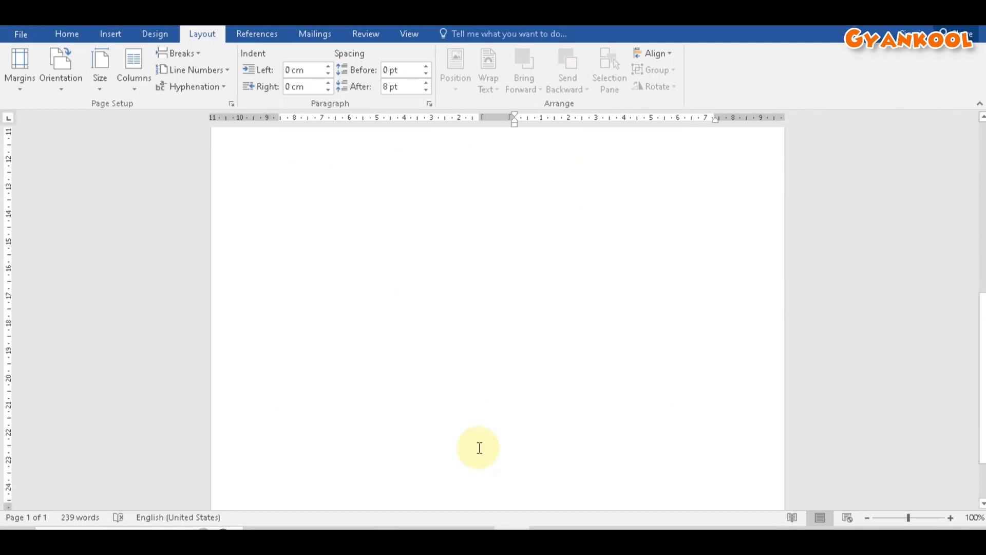
pyautogui.scroll(5, 479, 447)
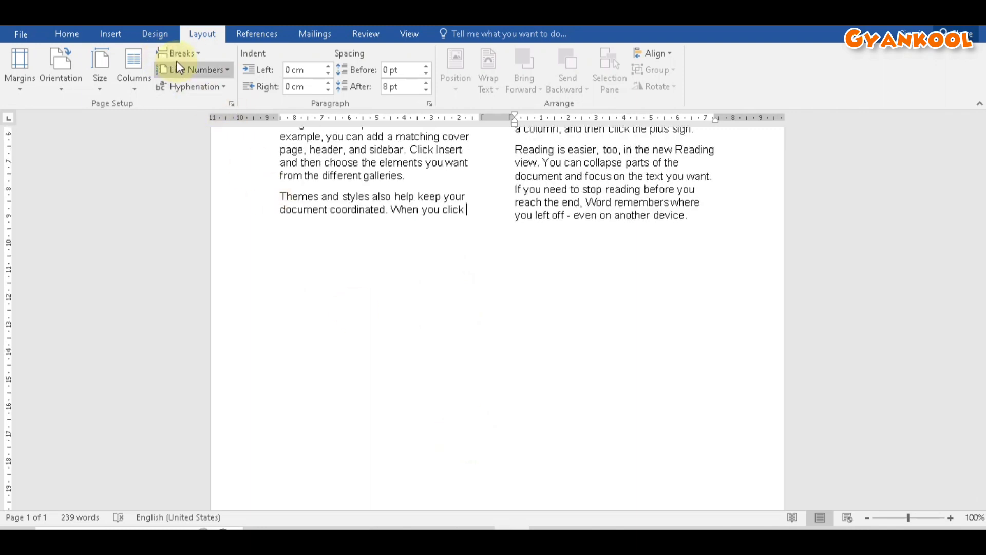
pyautogui.click(110, 35)
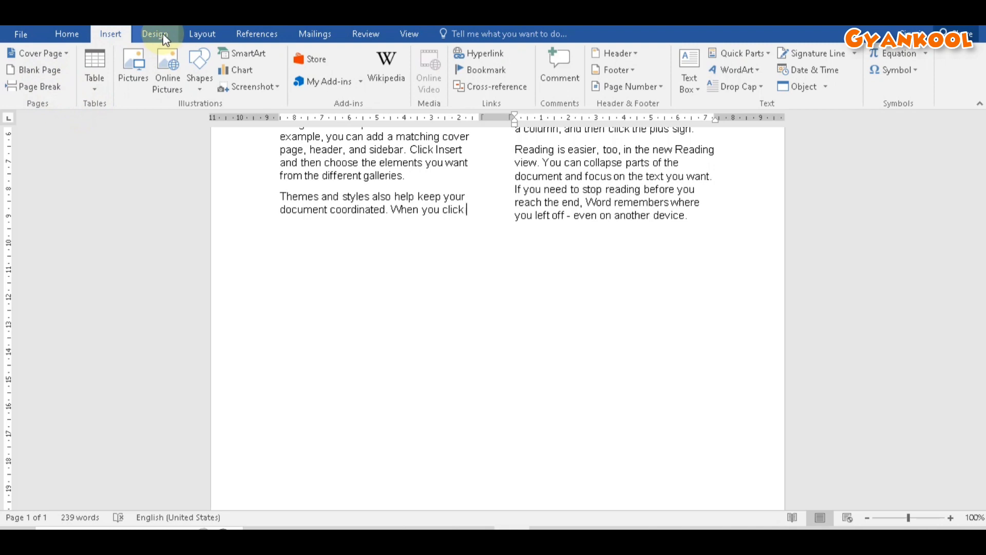
pyautogui.click(205, 35)
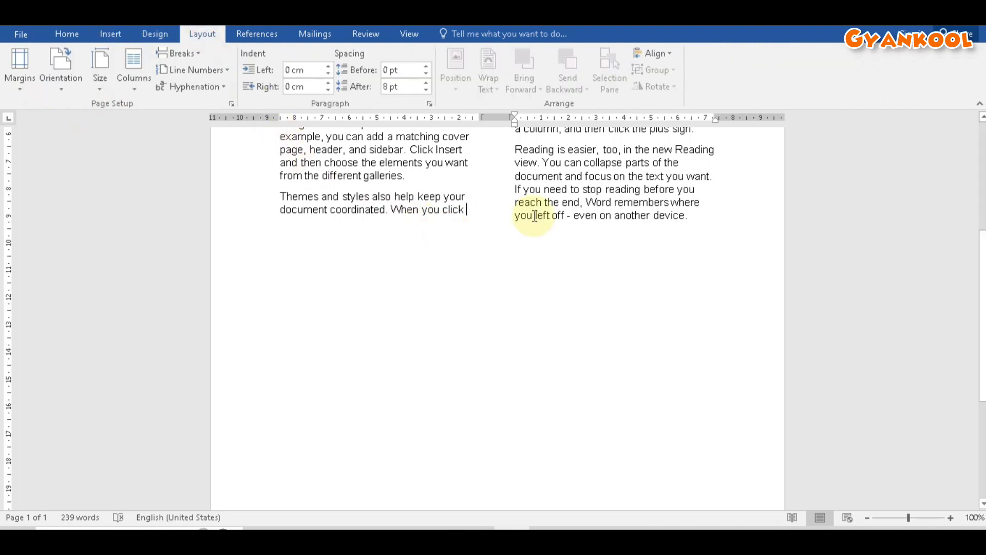
pyautogui.scroll(4, 707, 217)
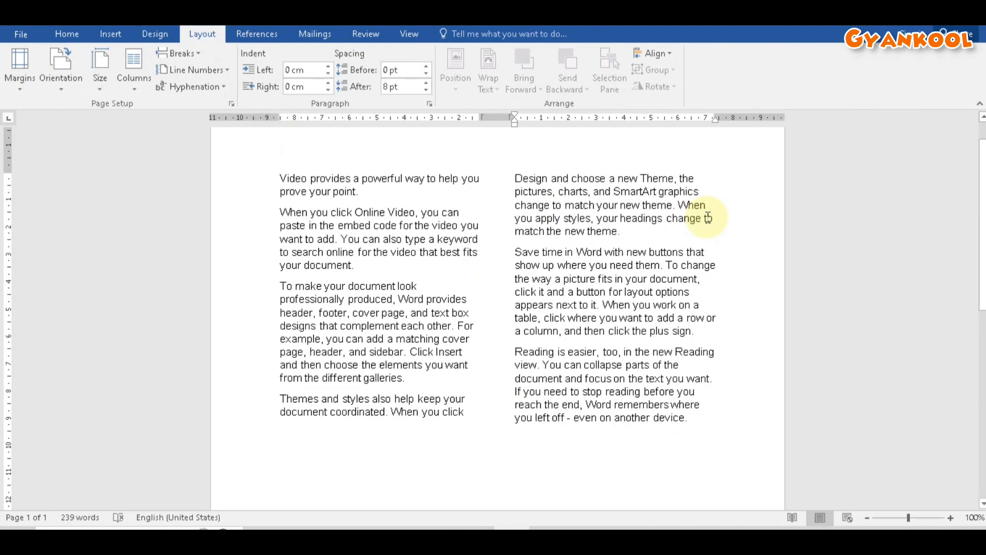
pyautogui.scroll(-8, 708, 217)
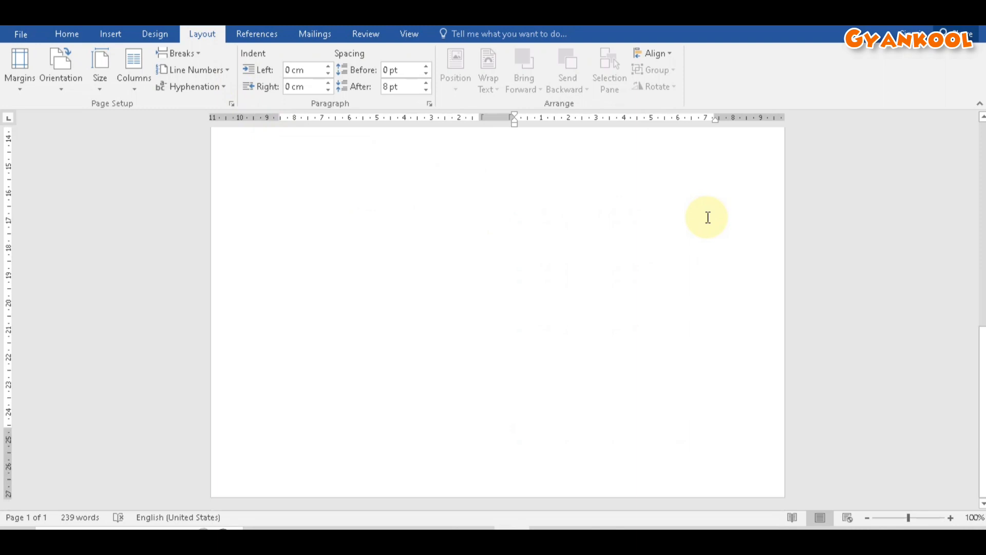
pyautogui.scroll(5, 708, 217)
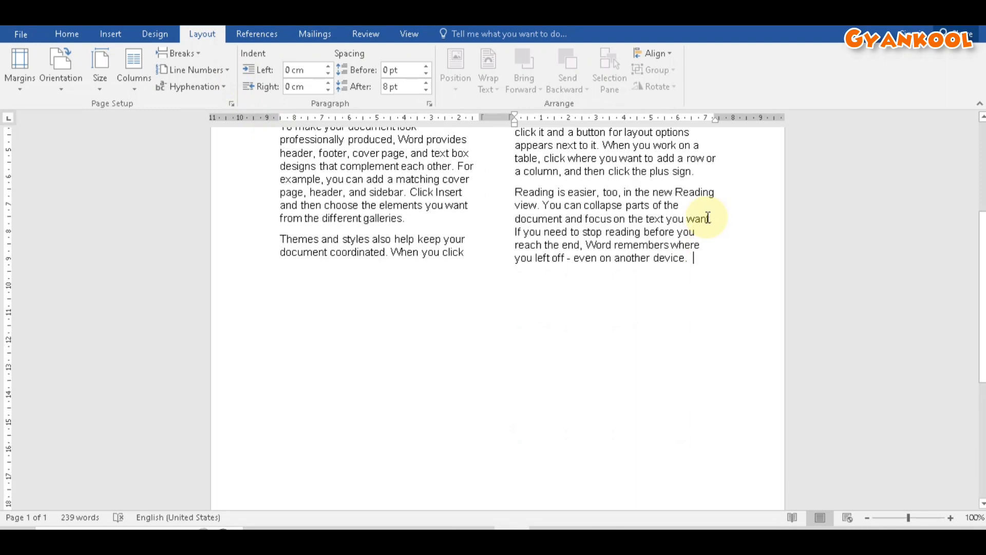
pyautogui.click(196, 54)
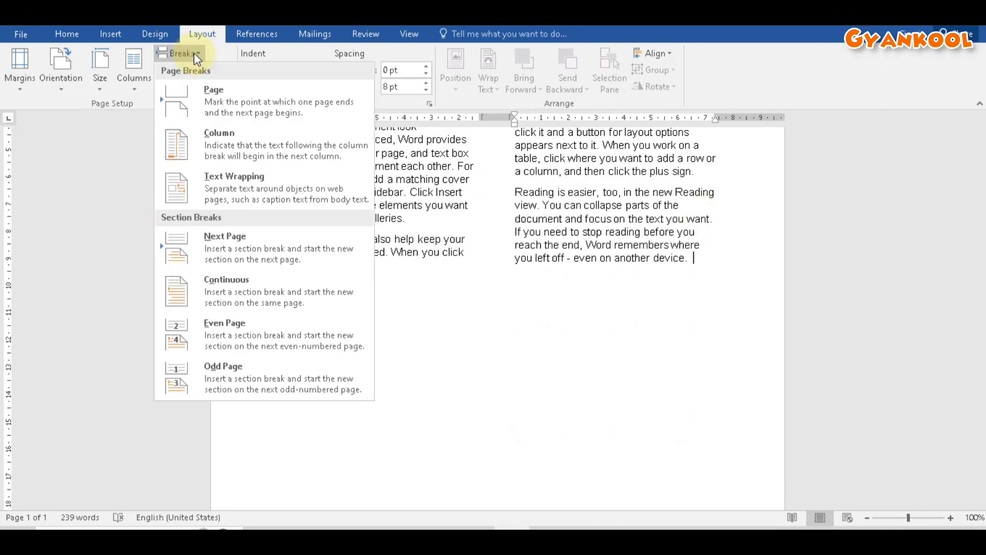
pyautogui.click(225, 112)
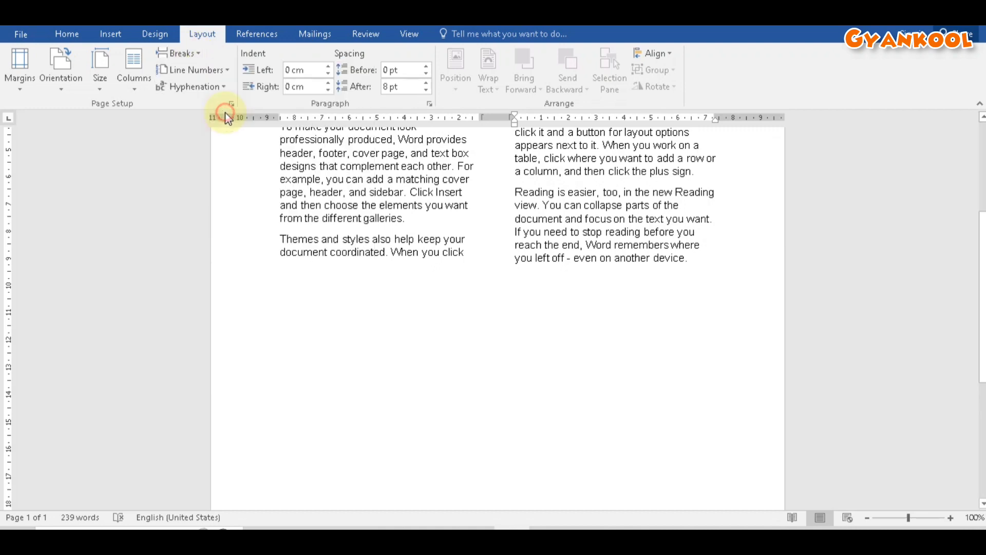
pyautogui.scroll(-10, 488, 234)
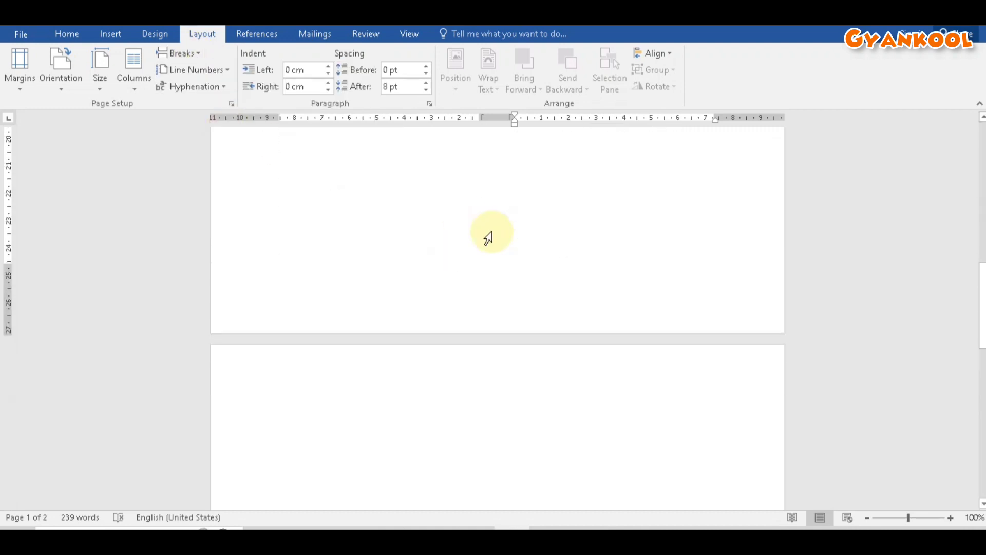
# Step: Insert another page break at the beginning of the blank second page and go to the new third page
pyautogui.click(278, 190)
pyautogui.doubleClick(279, 195)
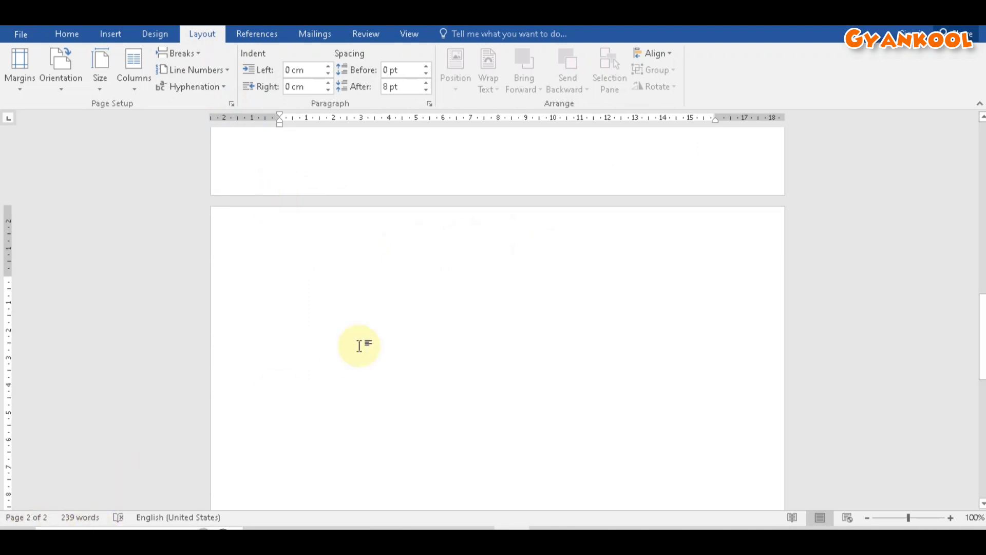
pyautogui.click(195, 54)
pyautogui.click(201, 91)
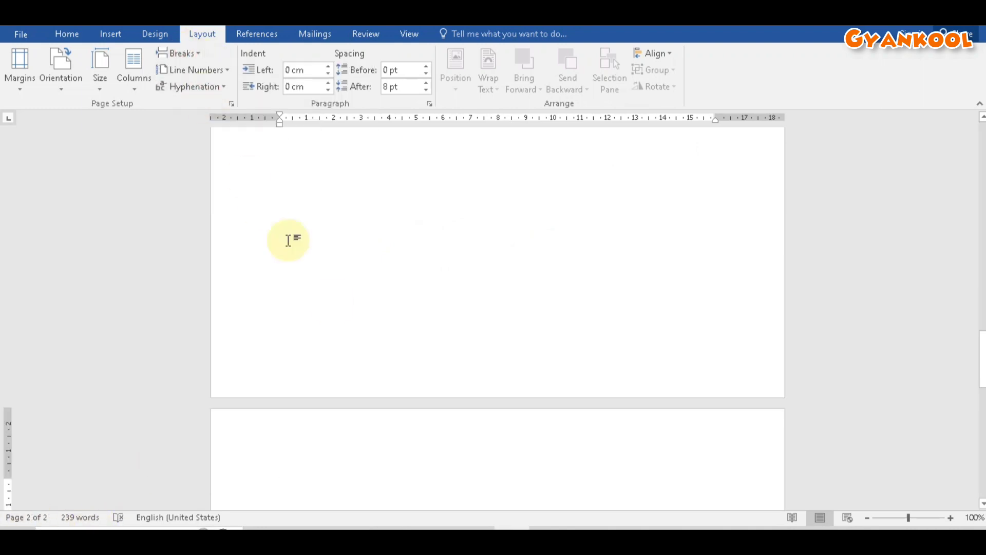
pyautogui.scroll(-7, 334, 302)
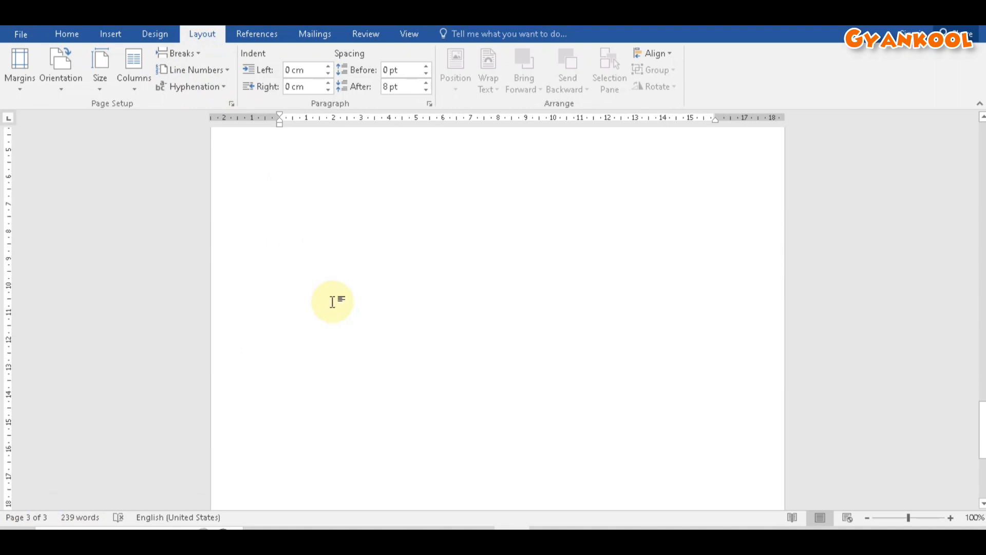
pyautogui.scroll(2, 334, 302)
pyautogui.scroll(1, 324, 254)
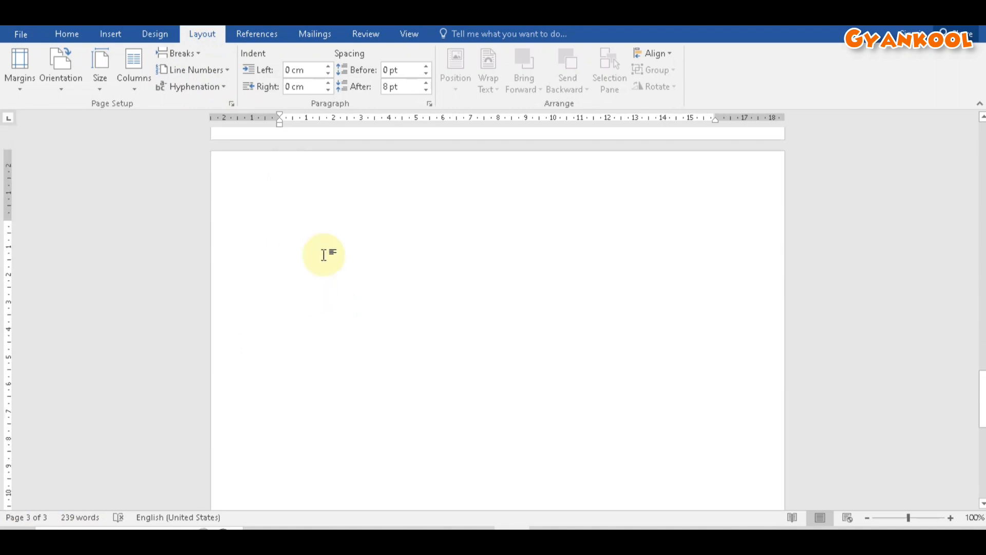
# Step: Turn on continuous line numbering for the two-column text on the first page, and turn it off again
pyautogui.scroll(1, 321, 252)
pyautogui.scroll(-2, 317, 244)
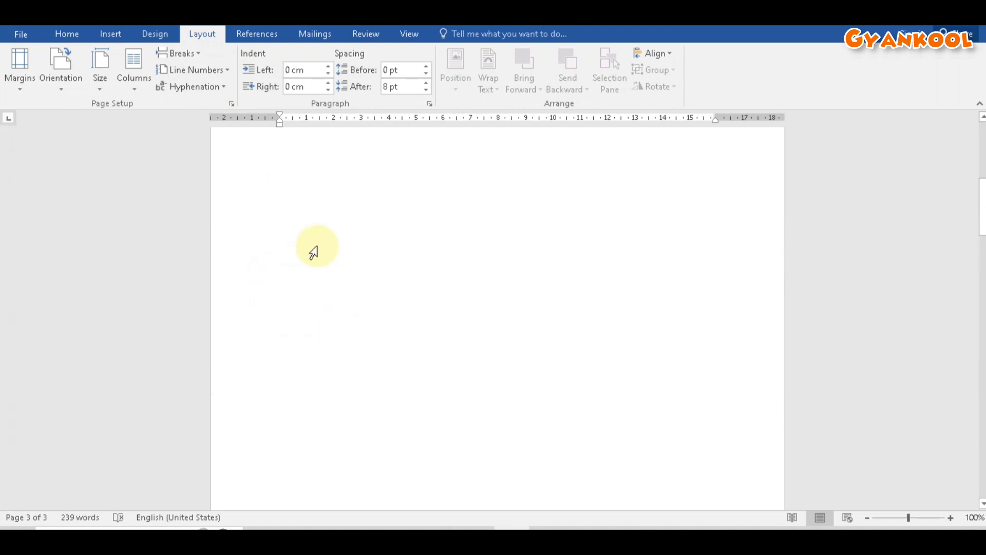
pyautogui.scroll(7, 318, 246)
pyautogui.click(279, 215)
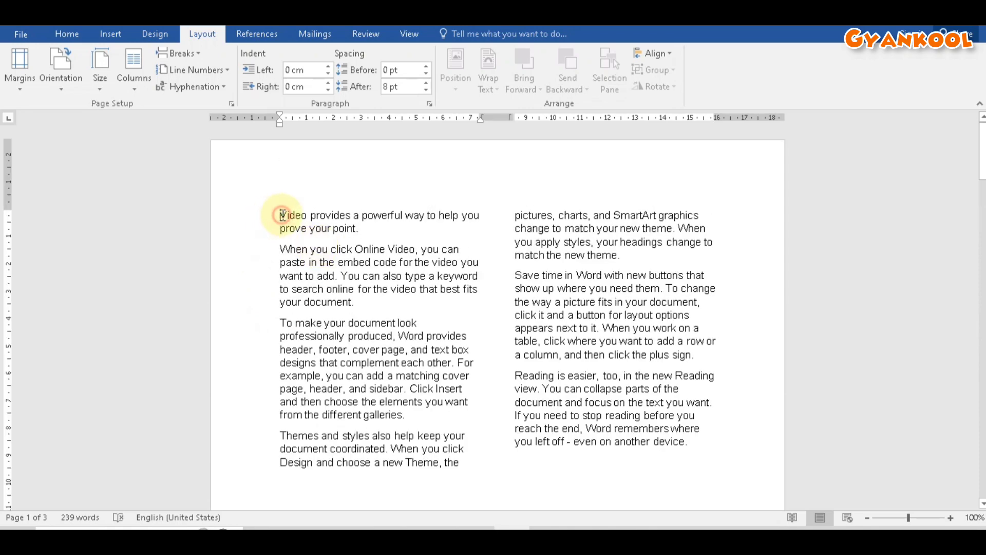
pyautogui.click(211, 76)
pyautogui.click(512, 250)
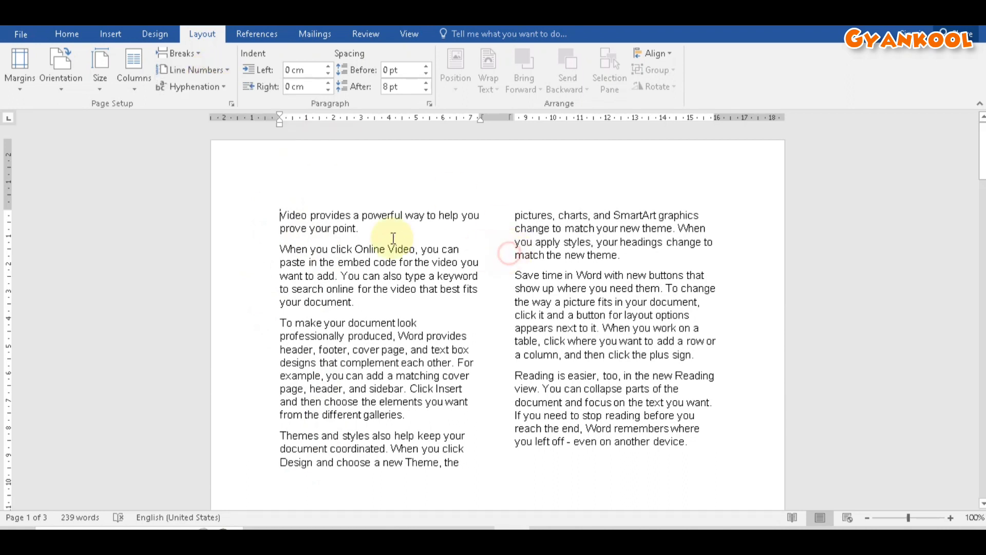
pyautogui.click(212, 72)
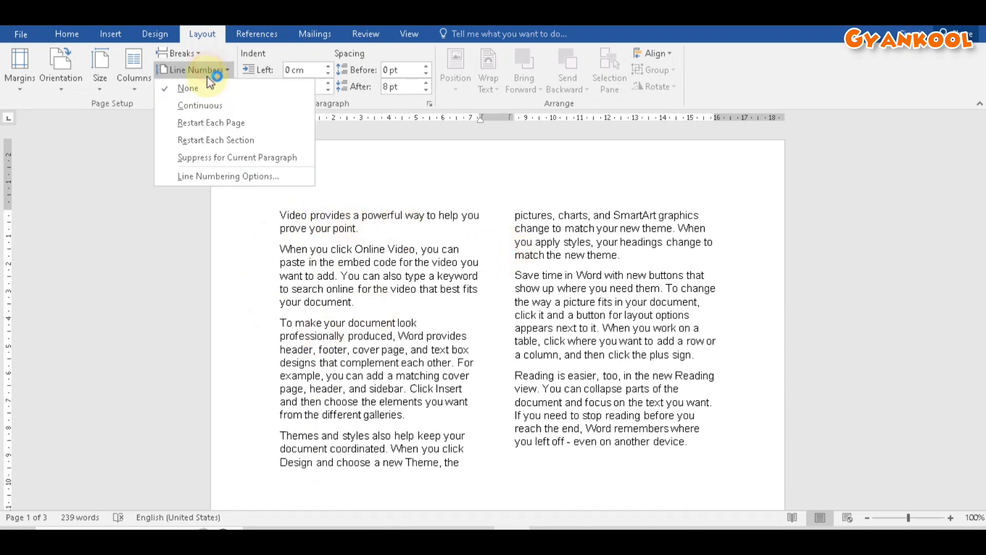
pyautogui.click(211, 105)
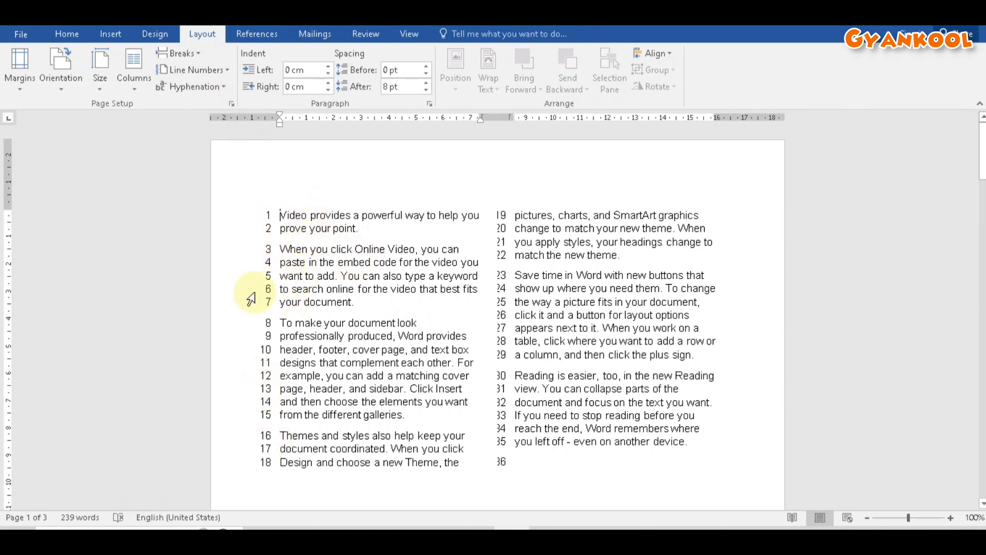
pyautogui.click(202, 71)
pyautogui.click(193, 93)
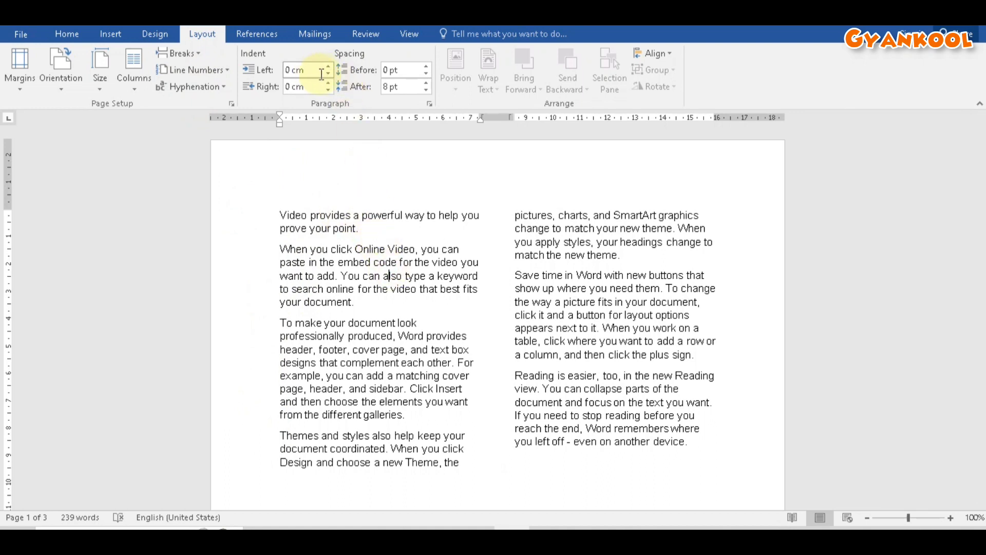
# Step: Place the cursor in the opening sentence and look through the available line spacing options without choosing one
pyautogui.click(336, 220)
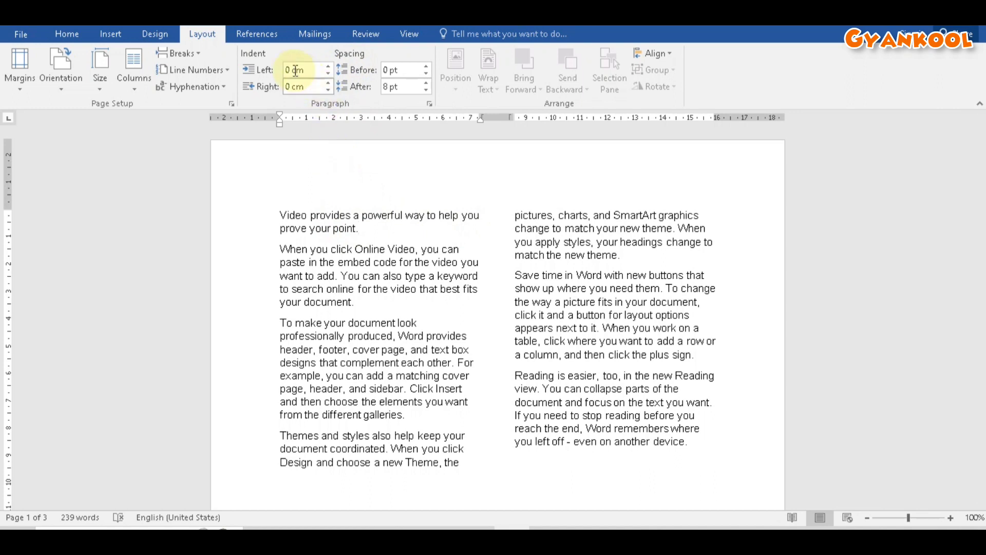
pyautogui.click(69, 34)
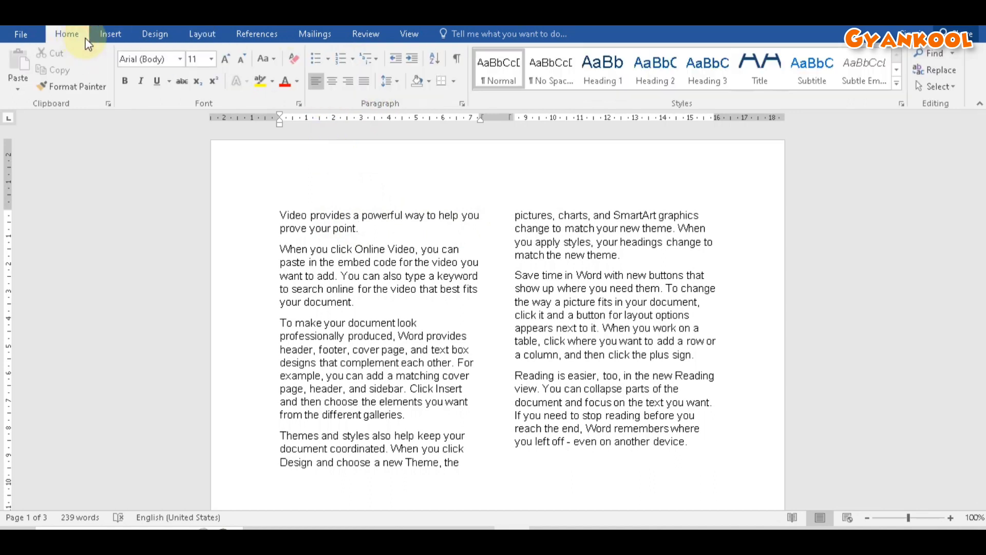
pyautogui.click(397, 82)
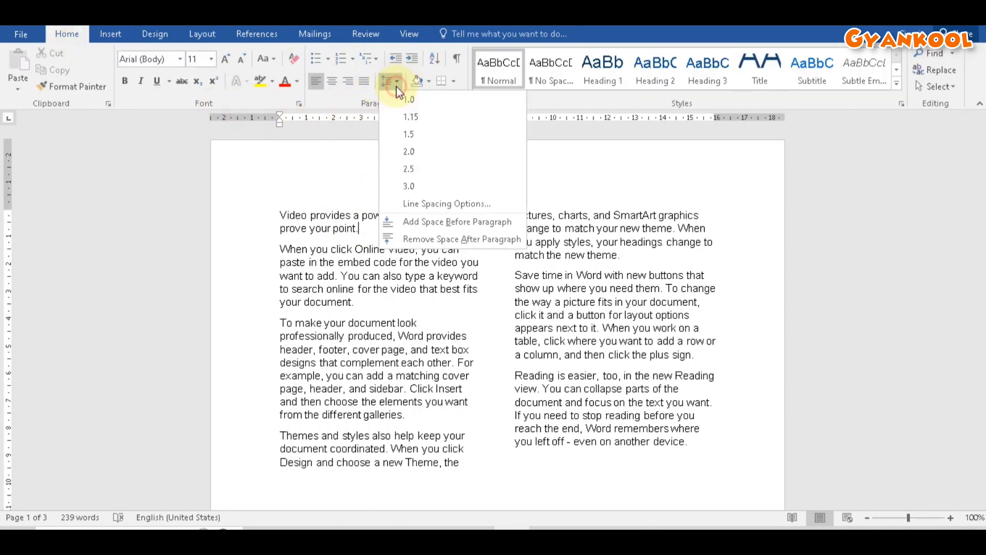
pyautogui.click(396, 85)
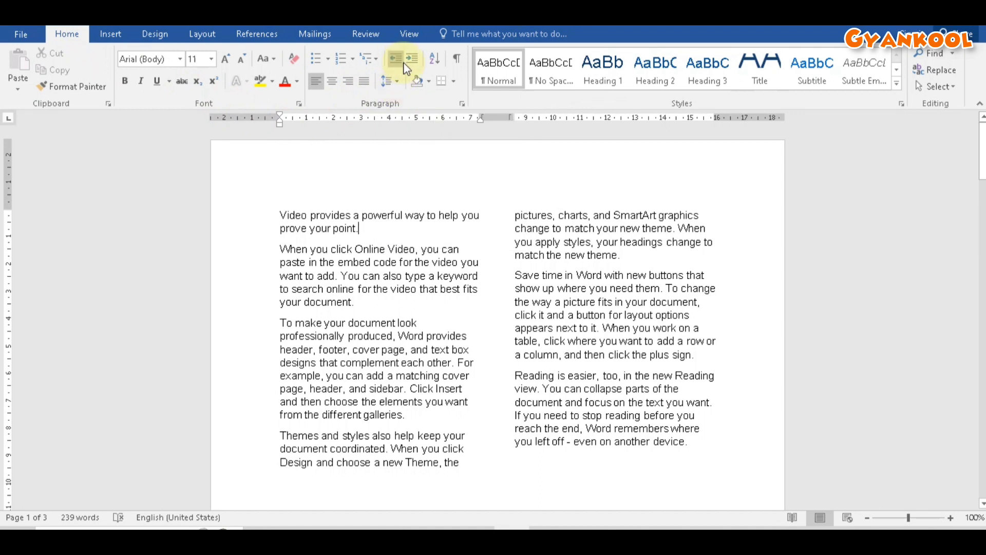
# Step: Set the left indent of the opening sentence's paragraph to 0.9 cm
pyautogui.click(203, 34)
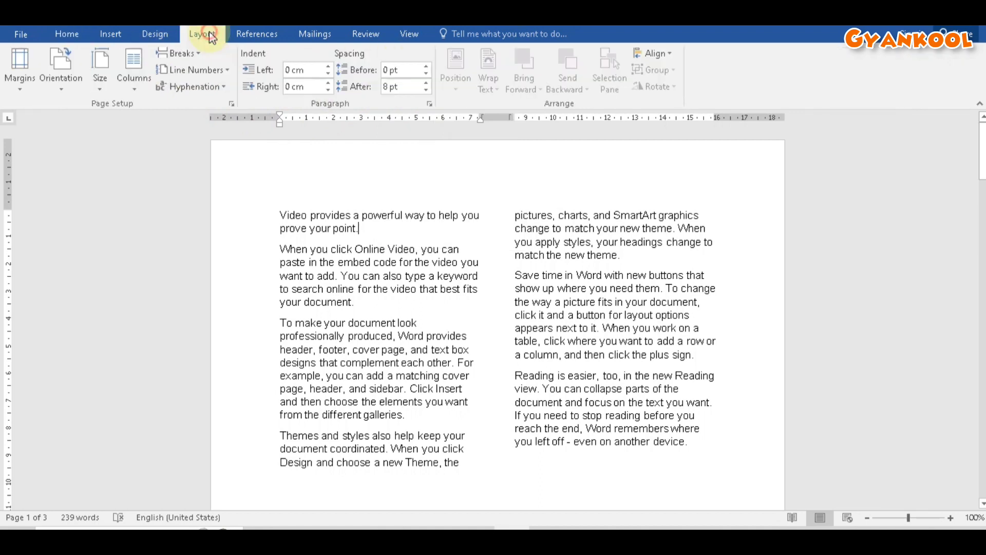
pyautogui.click(328, 67)
pyautogui.click(327, 67)
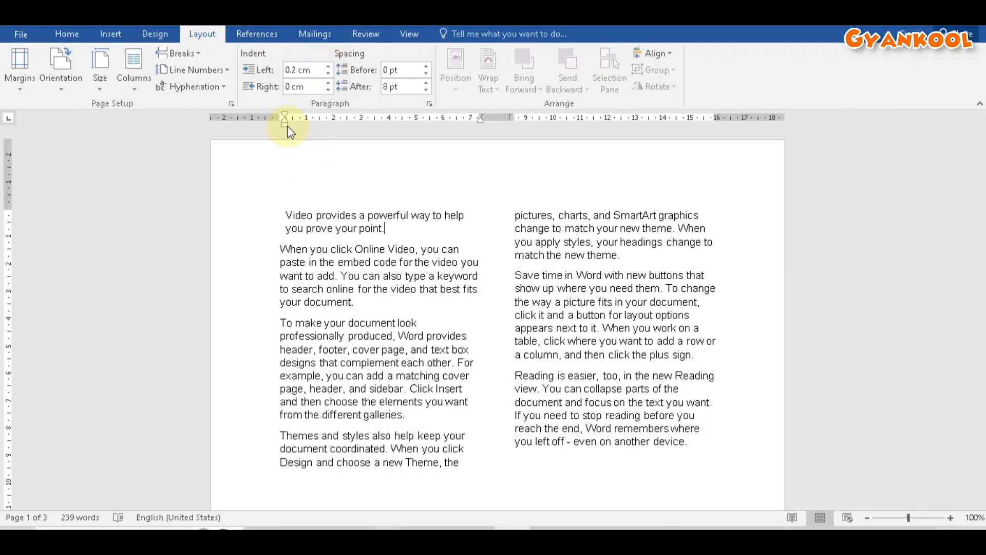
pyautogui.click(327, 67)
pyautogui.click(328, 67)
pyautogui.click(328, 67)
pyautogui.click(327, 67)
pyautogui.click(328, 67)
pyautogui.click(327, 67)
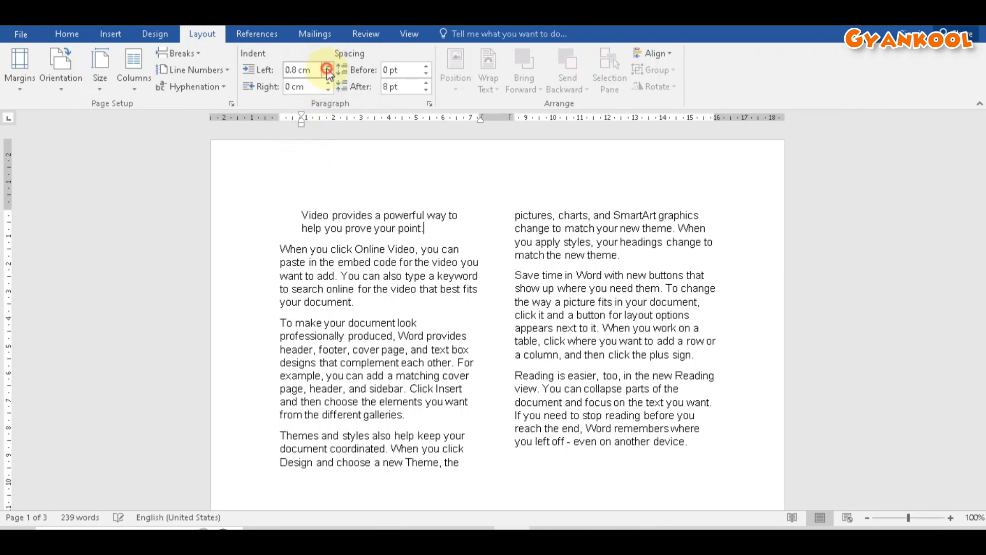
pyautogui.click(328, 67)
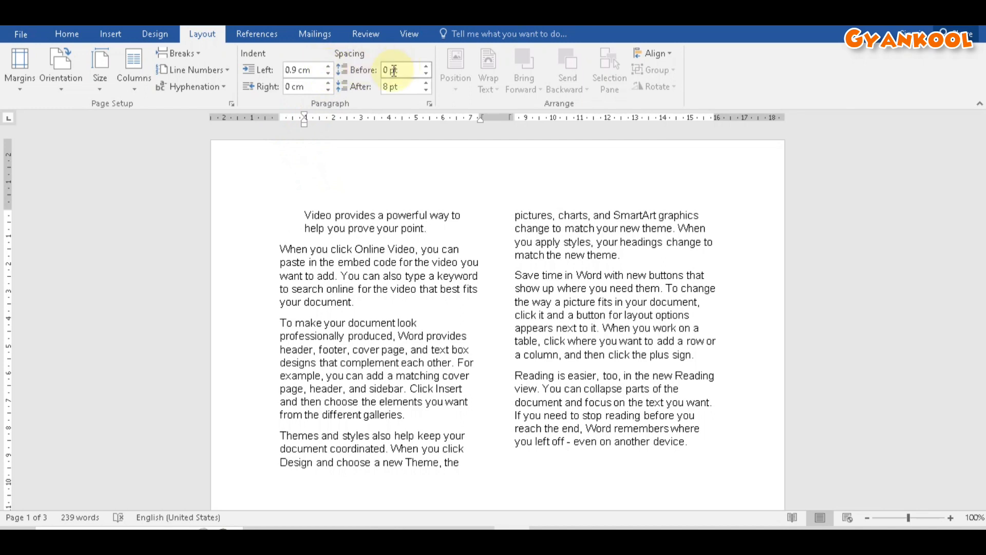
# Step: Set the right indent of the opening sentence's paragraph to 0.9 cm
pyautogui.click(327, 83)
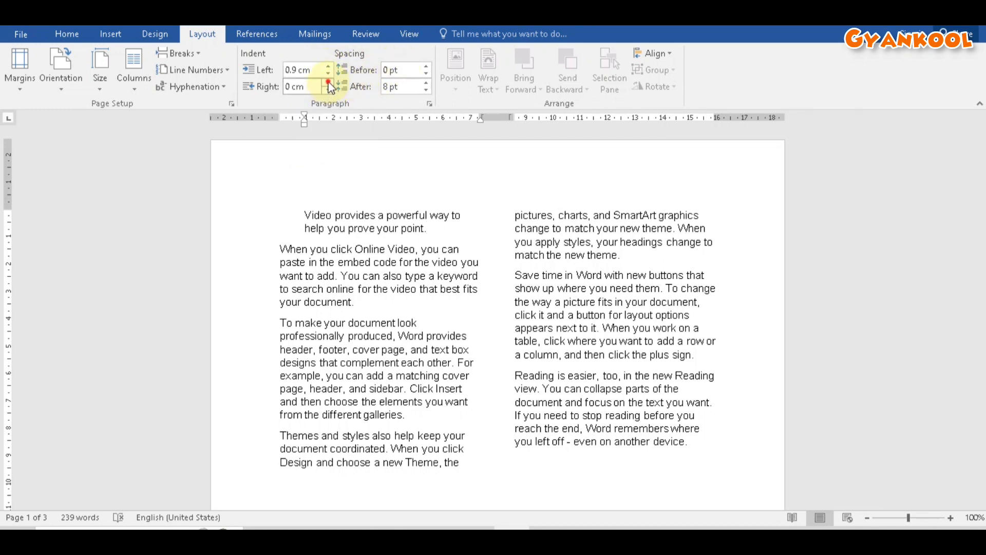
pyautogui.click(328, 82)
pyautogui.click(327, 83)
pyautogui.click(328, 83)
pyautogui.click(327, 82)
pyautogui.click(328, 83)
pyautogui.click(327, 83)
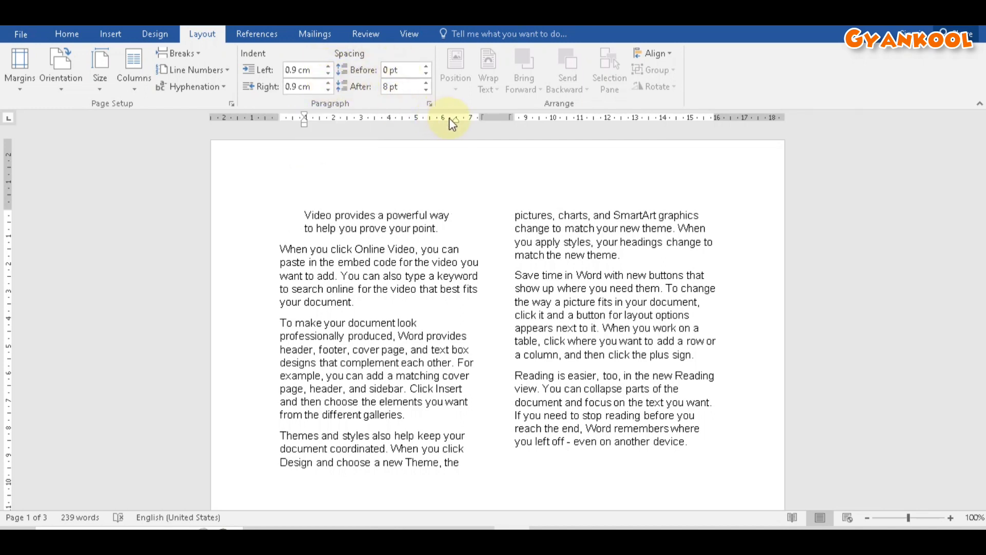
# Step: Select the whole document and return its text to a single column
pyautogui.click(354, 251)
pyautogui.hotkey('ctrl', 'a')
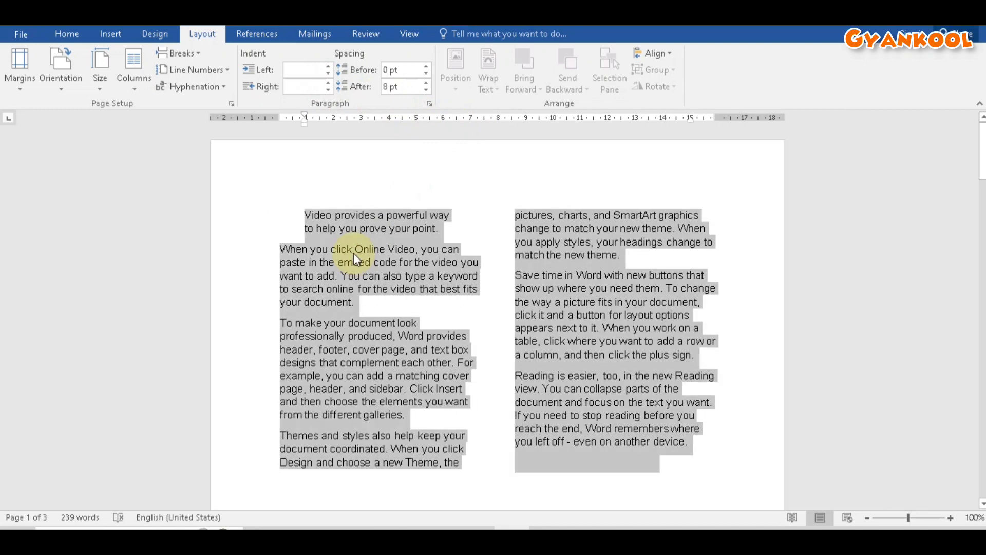
pyautogui.click(136, 76)
pyautogui.click(162, 119)
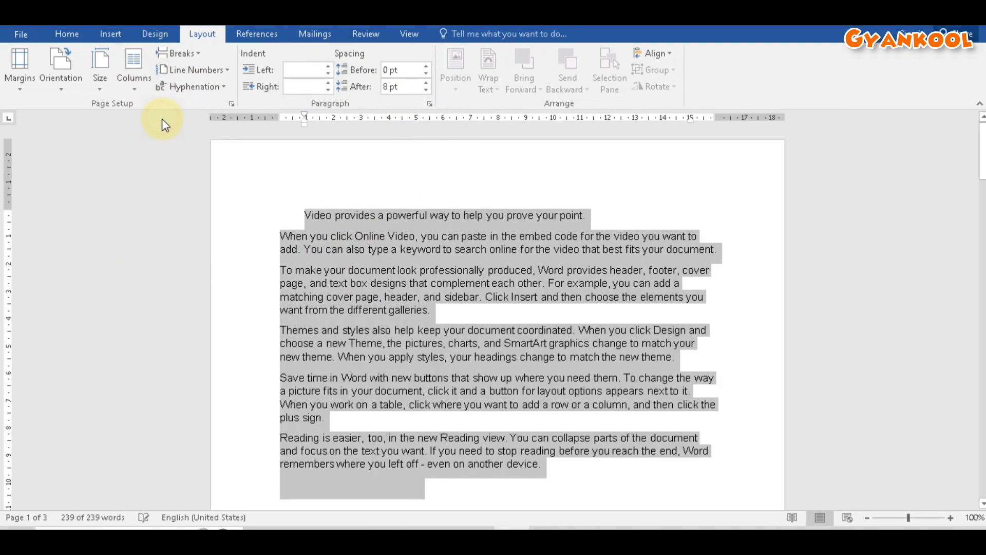
# Step: Select the text from "To make your document look" through the last paragraph and set its left indent to 0.4 cm
pyautogui.click(314, 213)
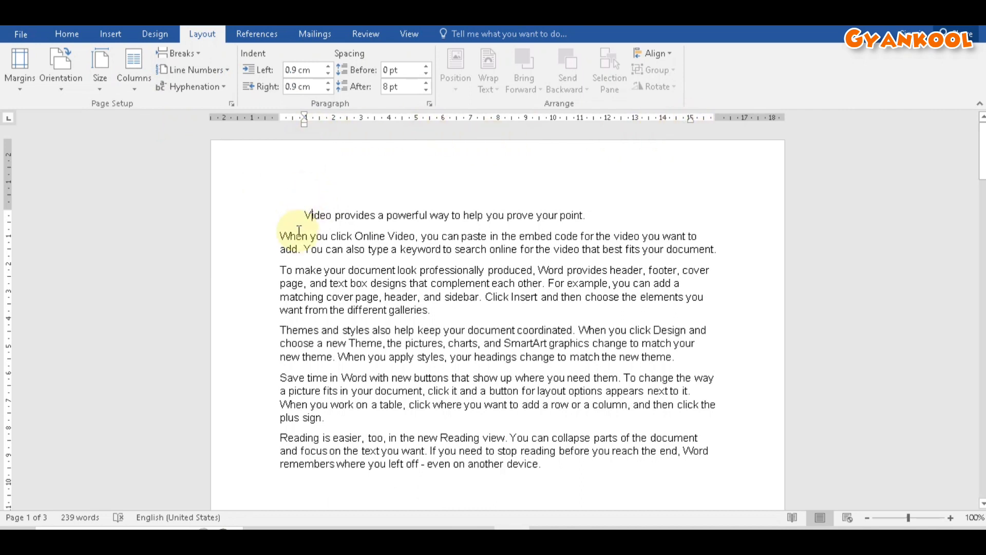
pyautogui.moveTo(278, 267); pyautogui.dragTo(542, 464)
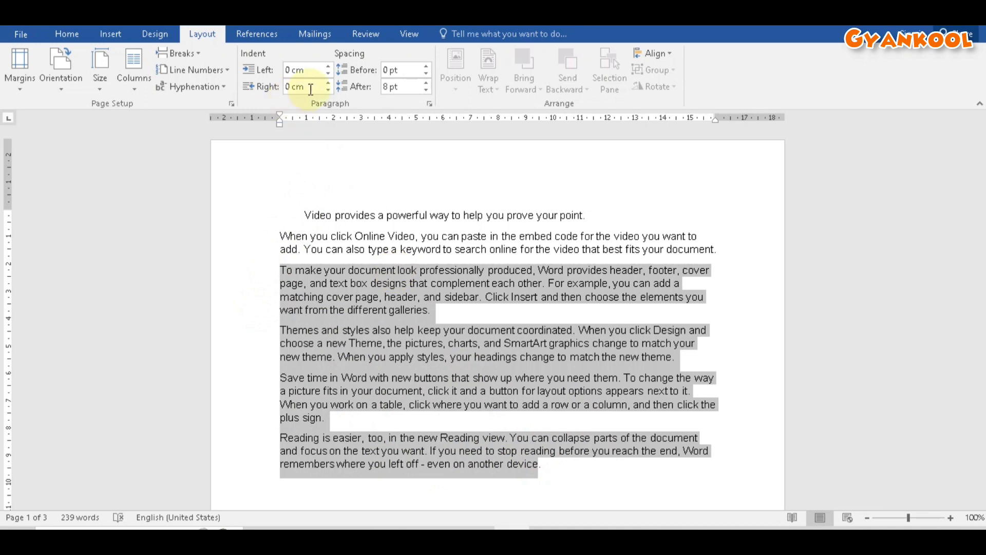
pyautogui.click(328, 70)
pyautogui.click(329, 69)
pyautogui.click(328, 69)
pyautogui.click(328, 69)
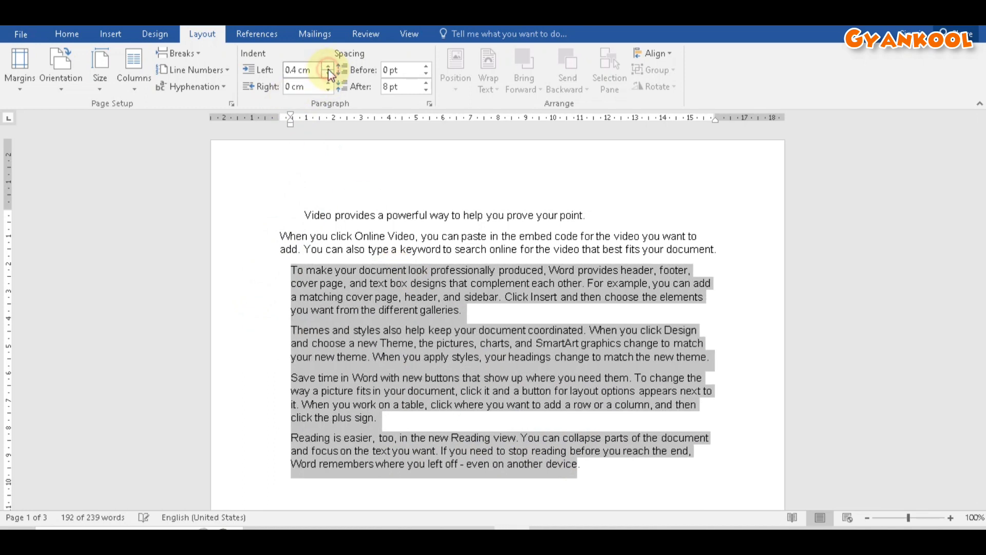
# Step: Set the right indent of the four selected paragraphs to 0.6 cm
pyautogui.click(328, 83)
pyautogui.click(328, 83)
pyautogui.click(328, 83)
pyautogui.click(328, 83)
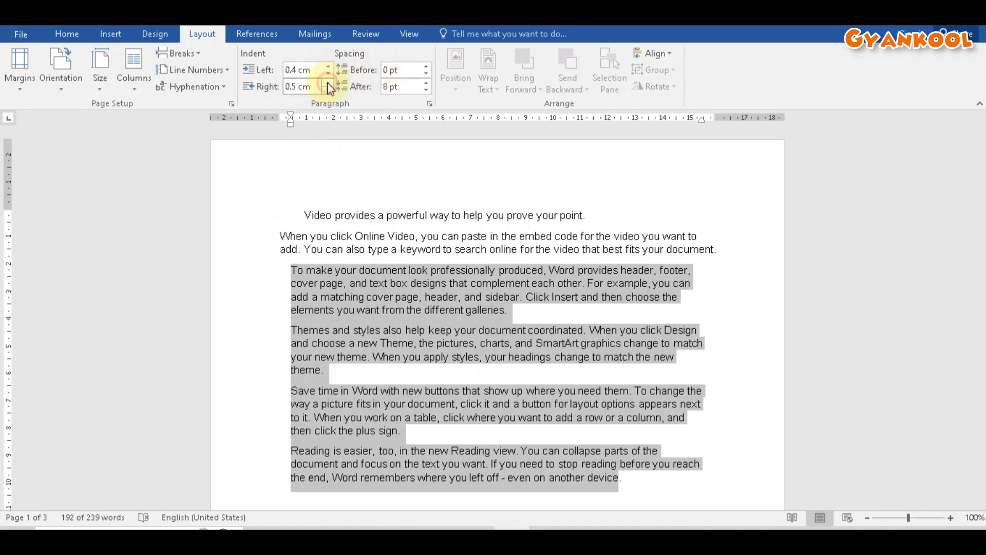
pyautogui.click(329, 83)
pyautogui.click(328, 83)
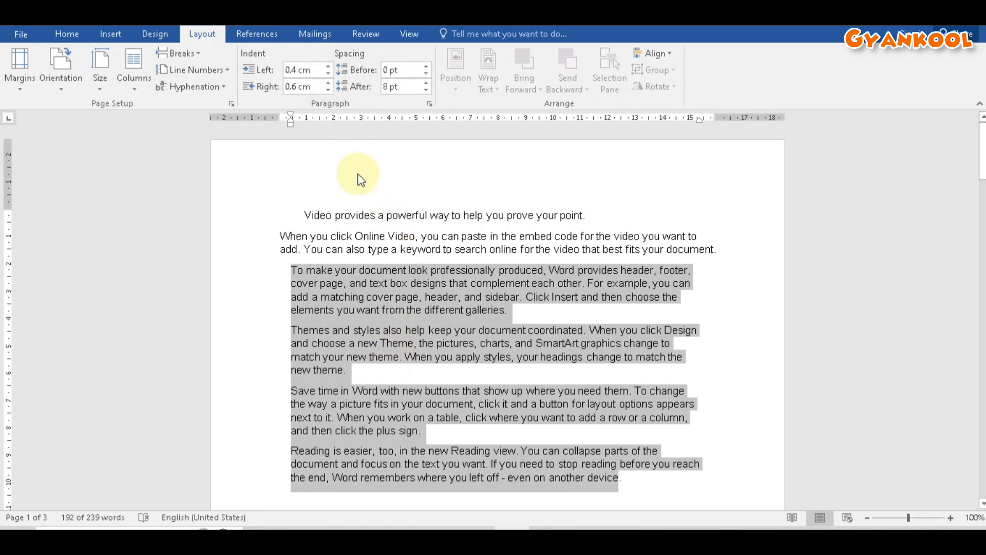
# Step: Set both the left and right indents of the four selected paragraphs to 5 cm
pyautogui.click(300, 71)
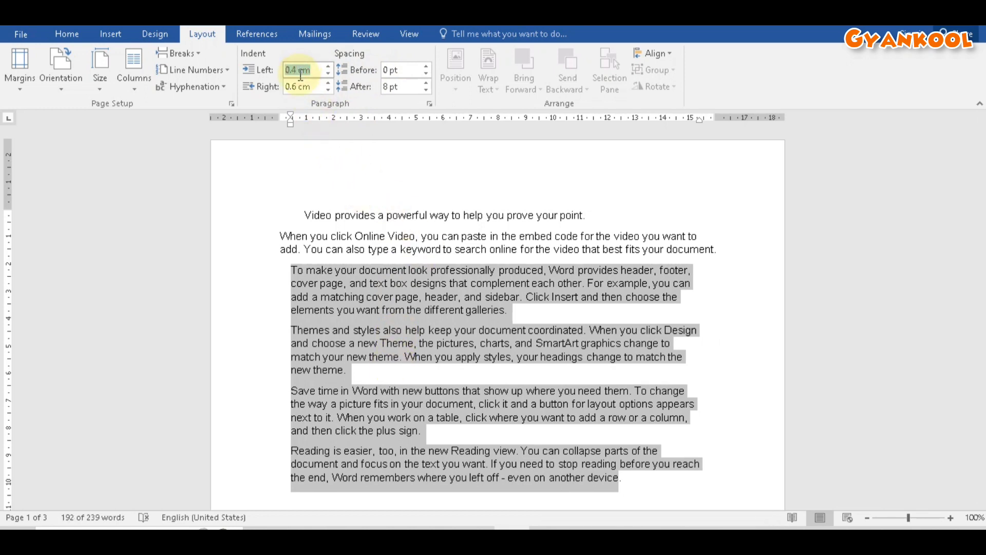
pyautogui.write('5')
pyautogui.click(303, 90)
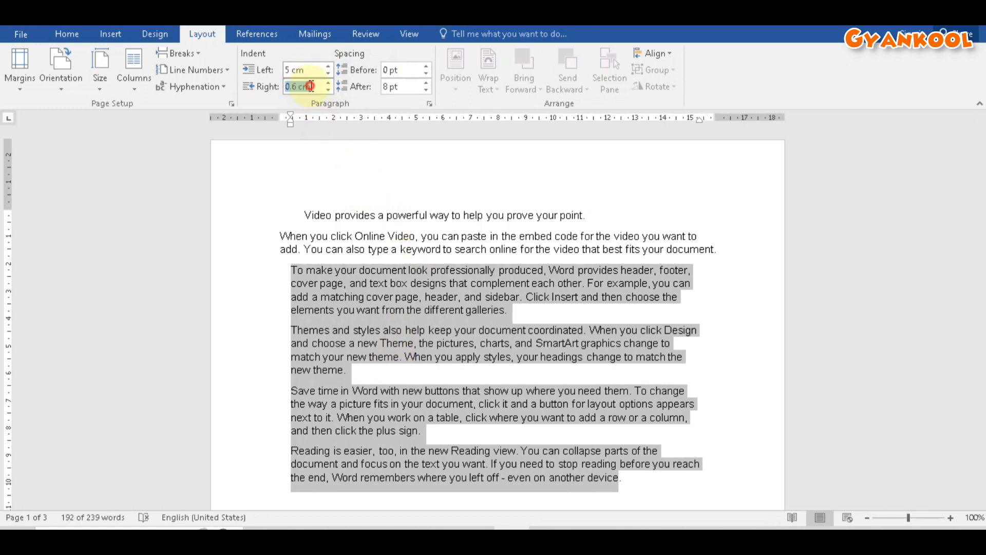
pyautogui.write('5')
pyautogui.press('Return')
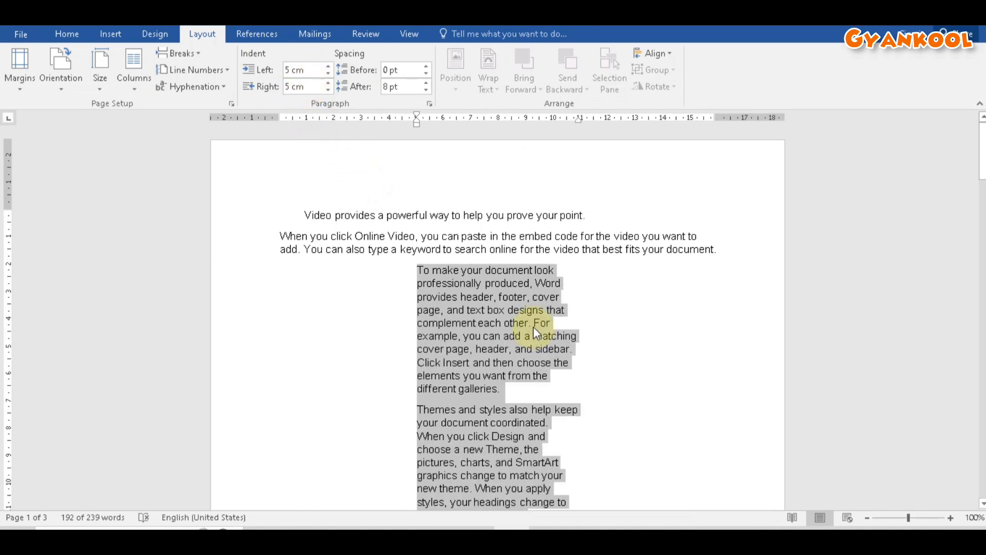
# Step: Set both the left and right indents of the four selected paragraphs to 1 cm
pyautogui.click(303, 69)
pyautogui.write('1')
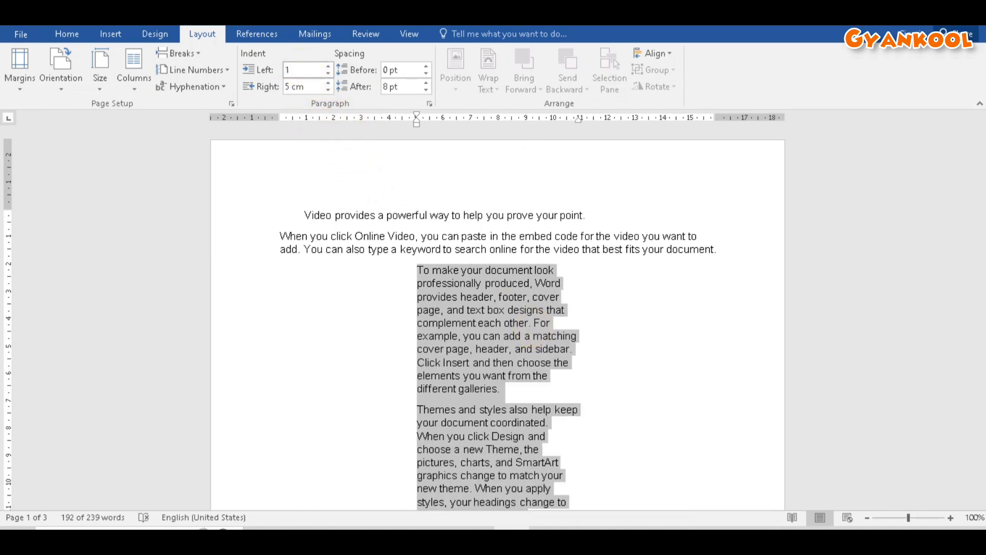
pyautogui.click(303, 86)
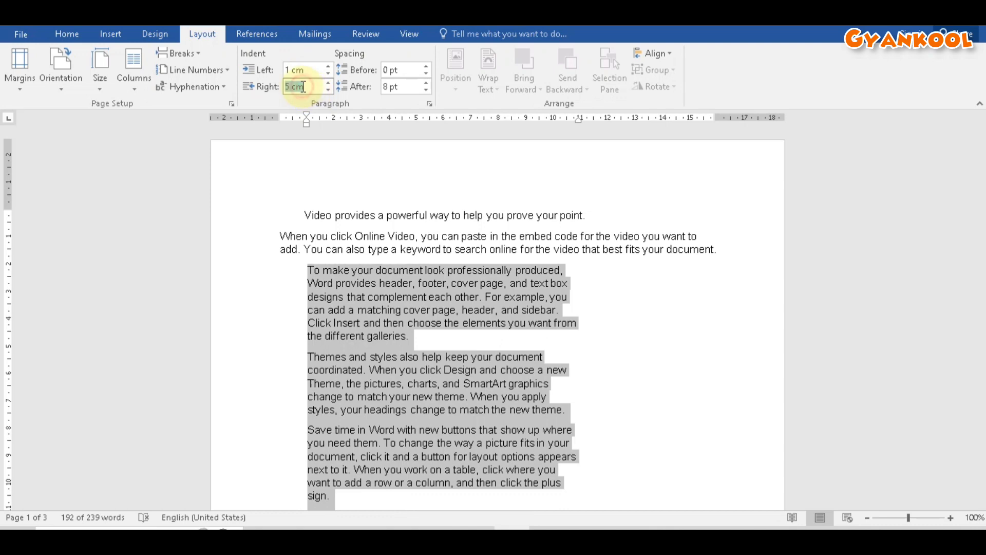
pyautogui.write('1')
pyautogui.press('Return')
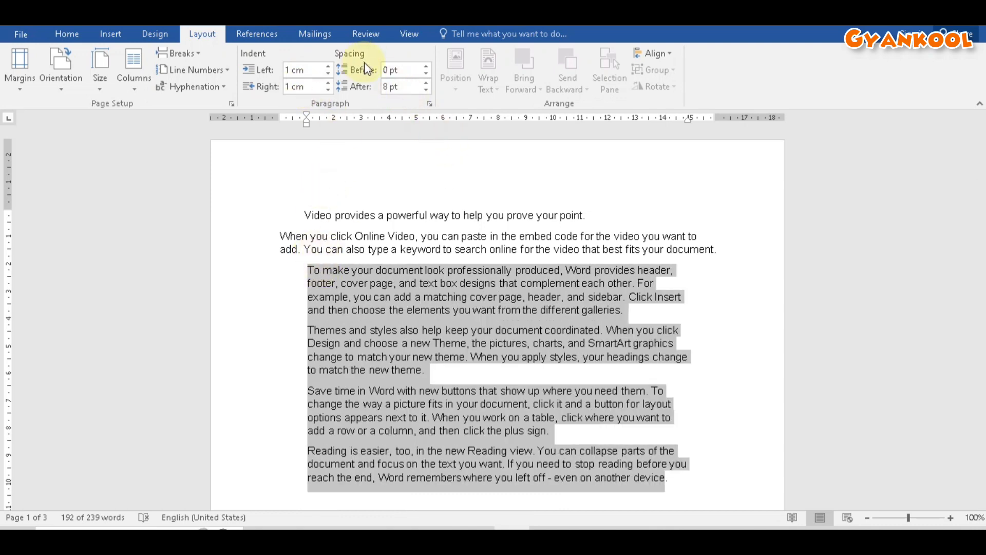
pyautogui.click(626, 313)
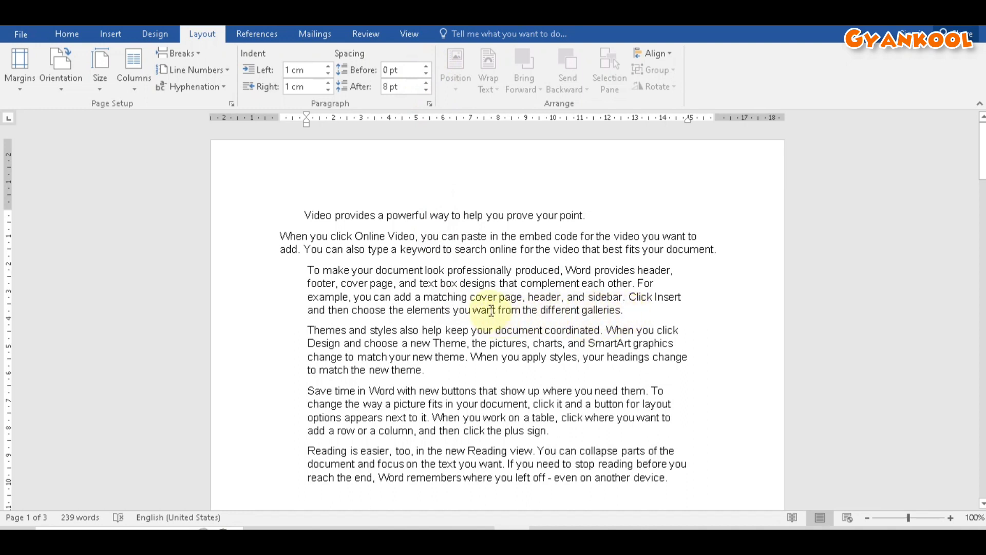
pyautogui.moveTo(307, 269); pyautogui.dragTo(392, 298)
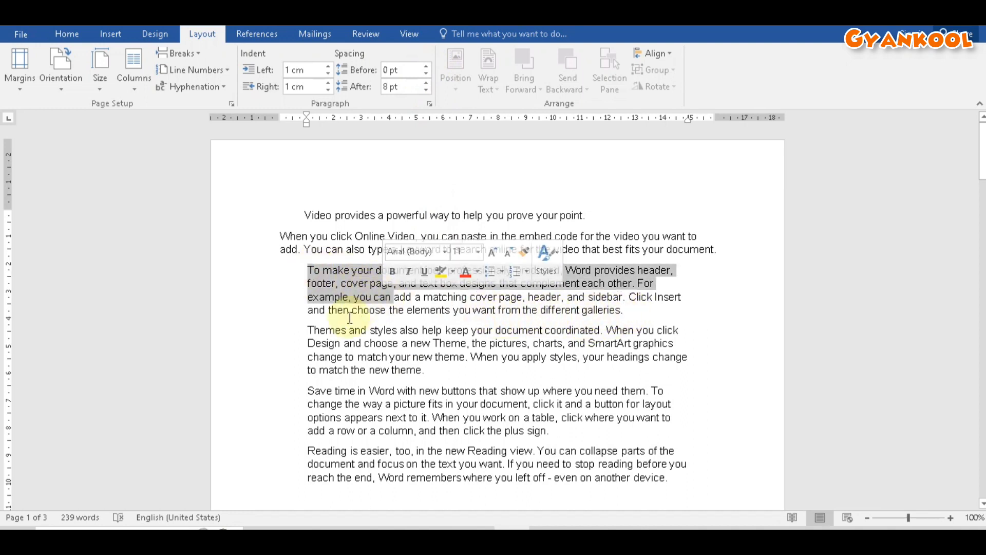
pyautogui.moveTo(309, 332); pyautogui.dragTo(353, 356)
pyautogui.click(496, 273)
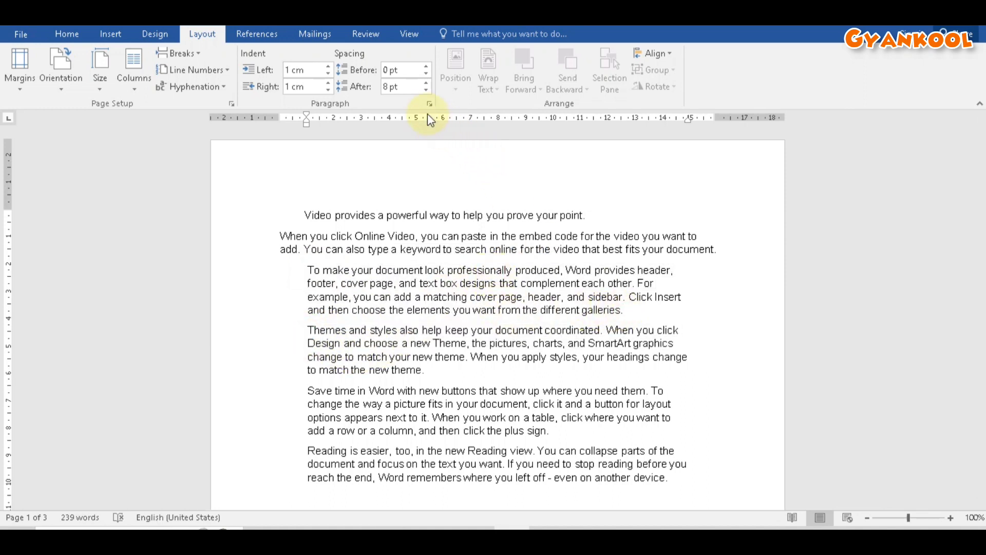
# Step: Set the spacing after the paragraph beginning "To make your document look" to 12 pt
pyautogui.click(623, 310)
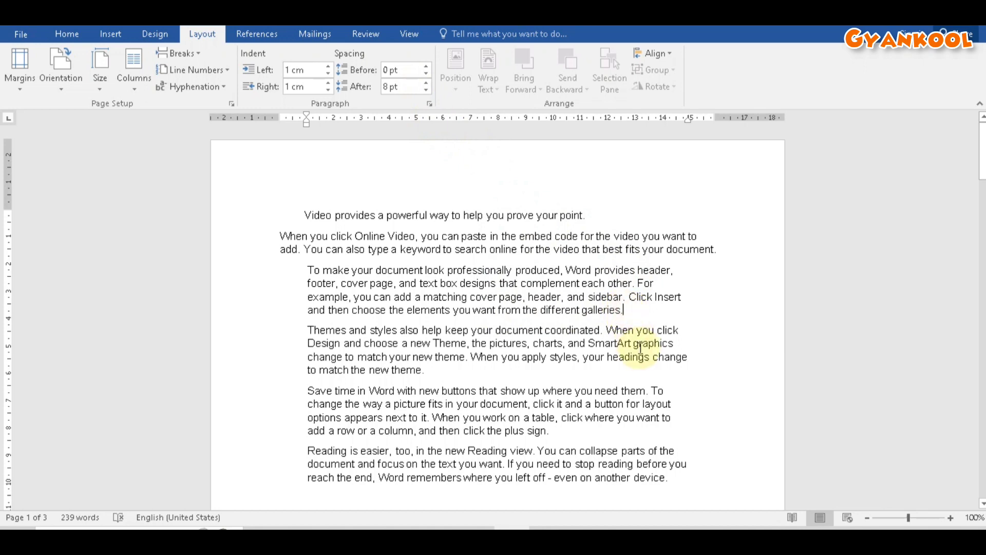
pyautogui.click(401, 87)
pyautogui.write('12')
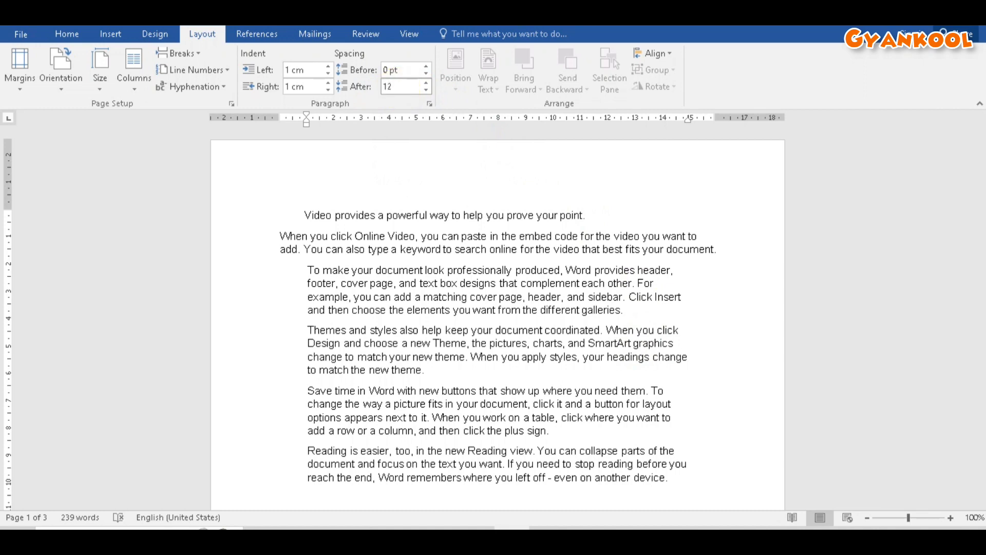
pyautogui.press('Return')
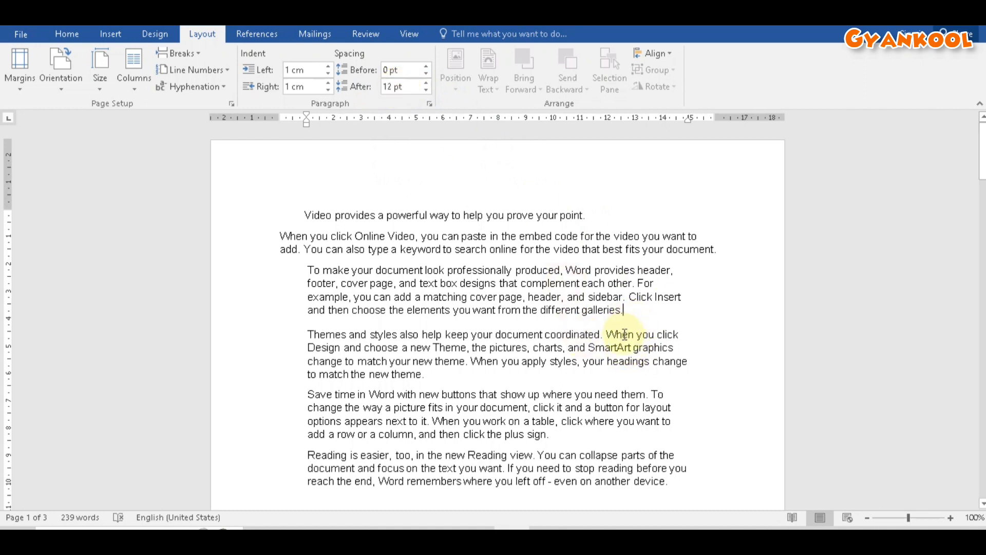
# Step: Try 15 pt spacing after the paragraph beginning "To make your document look" and settle on 10 pt
pyautogui.write('15')
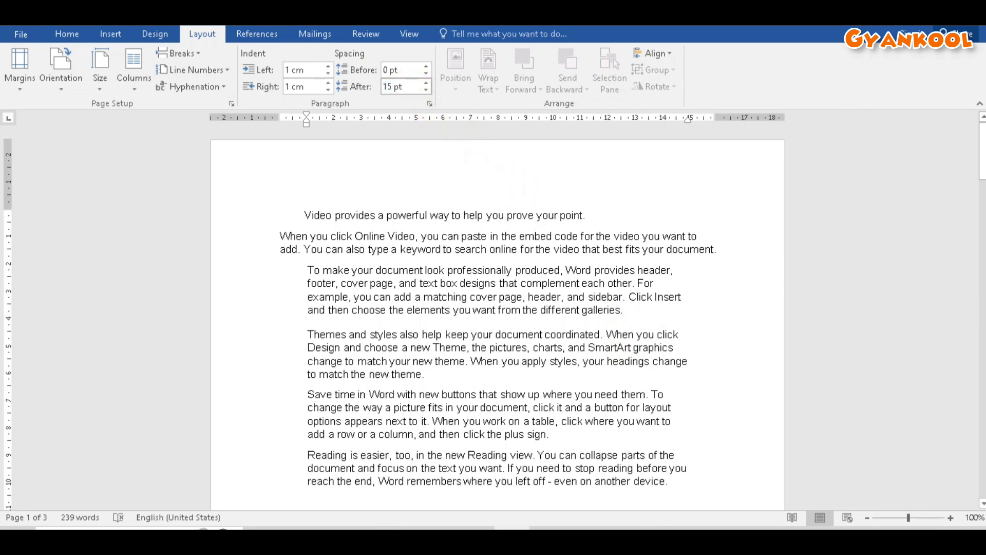
pyautogui.press('Return')
pyautogui.click(407, 88)
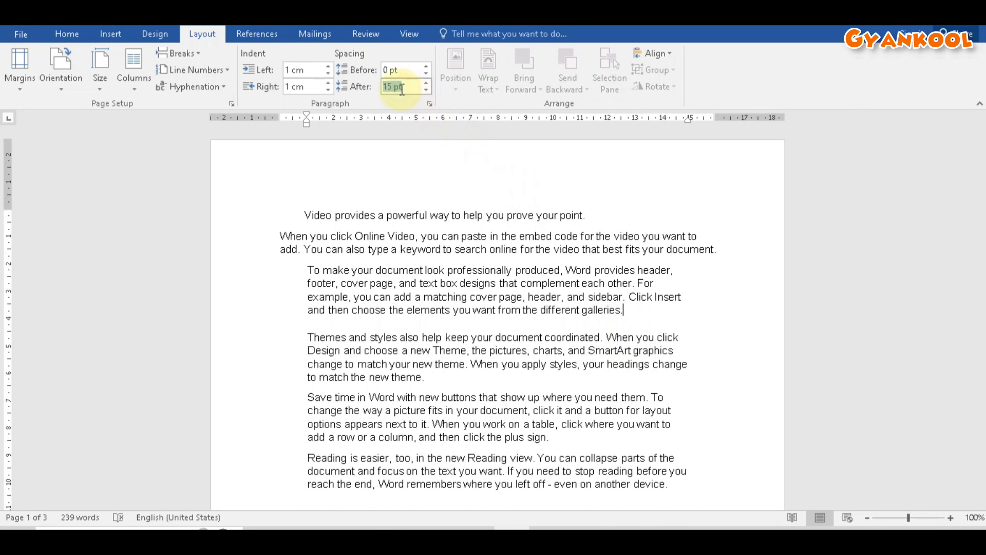
pyautogui.write('10')
pyautogui.press('Return')
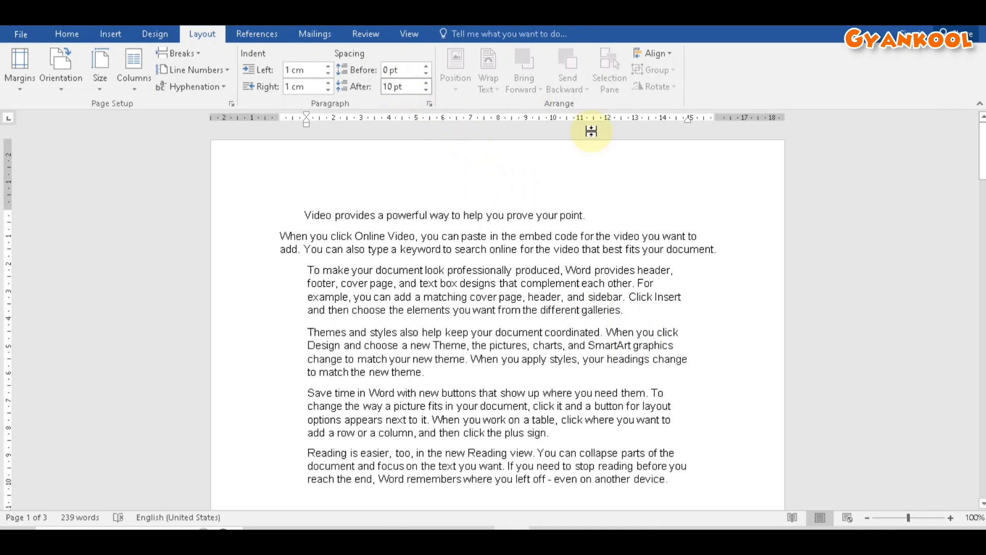
# Step: Try 10 pt spacing before the paragraph beginning "To make your document look" and settle on 20 pt
pyautogui.click(628, 310)
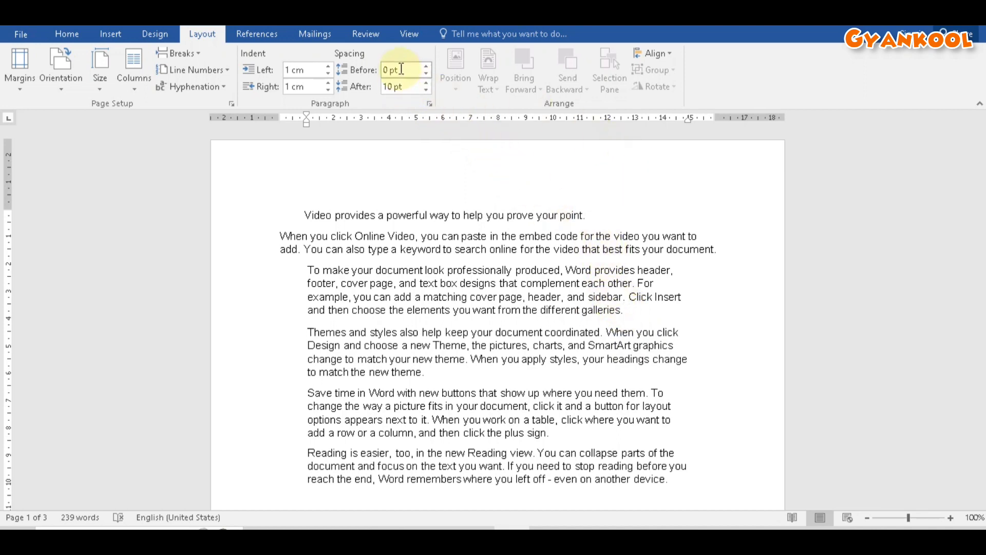
pyautogui.write('10')
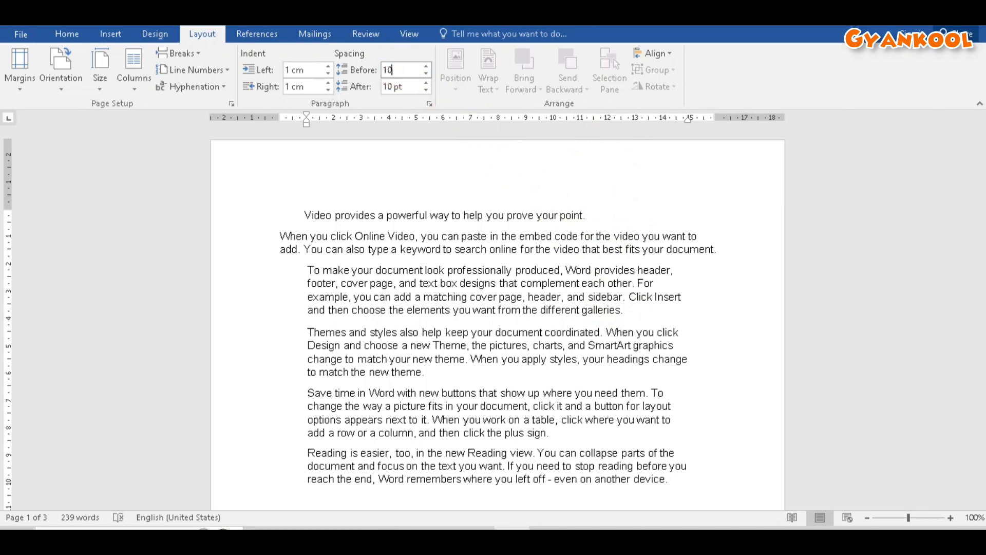
pyautogui.press('Return')
pyautogui.click(403, 69)
pyautogui.write('20')
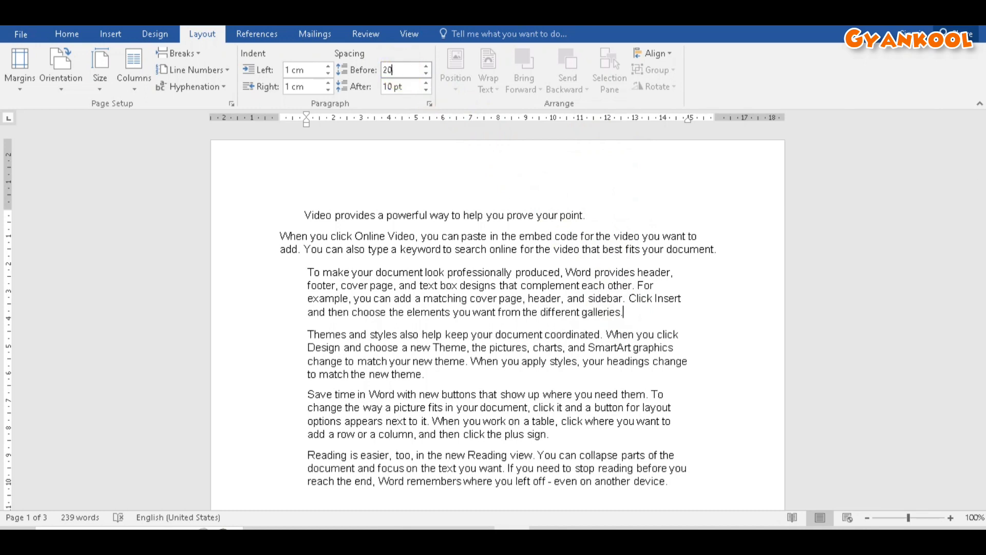
pyautogui.press('Return')
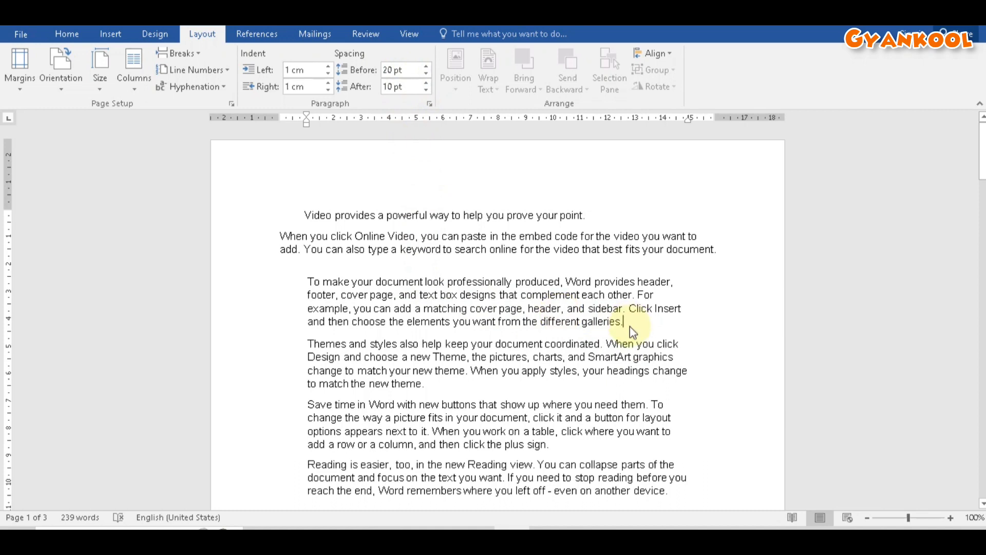
# Step: Delete the entire contents of the document to leave a blank page
pyautogui.hotkey('ctrl', 'a')
pyautogui.press('Delete')
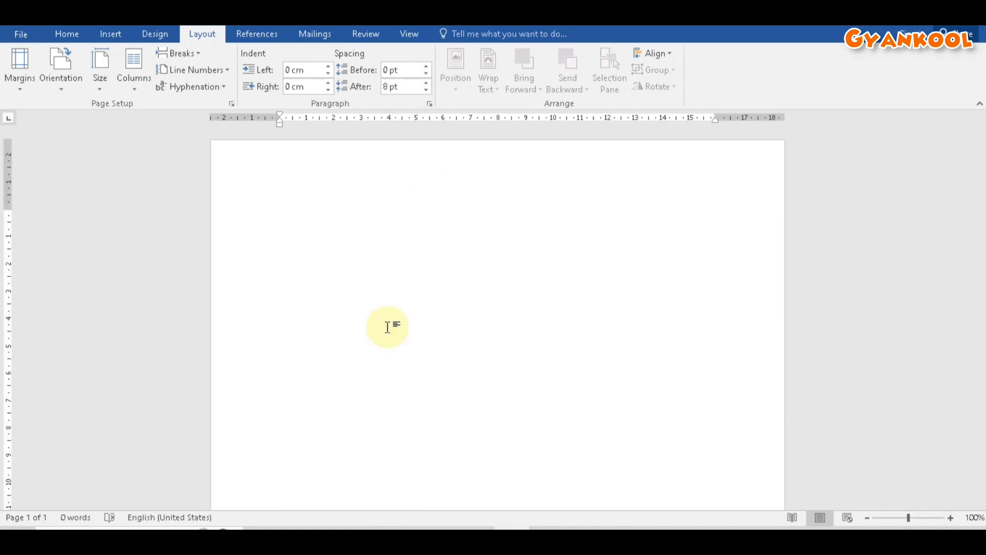